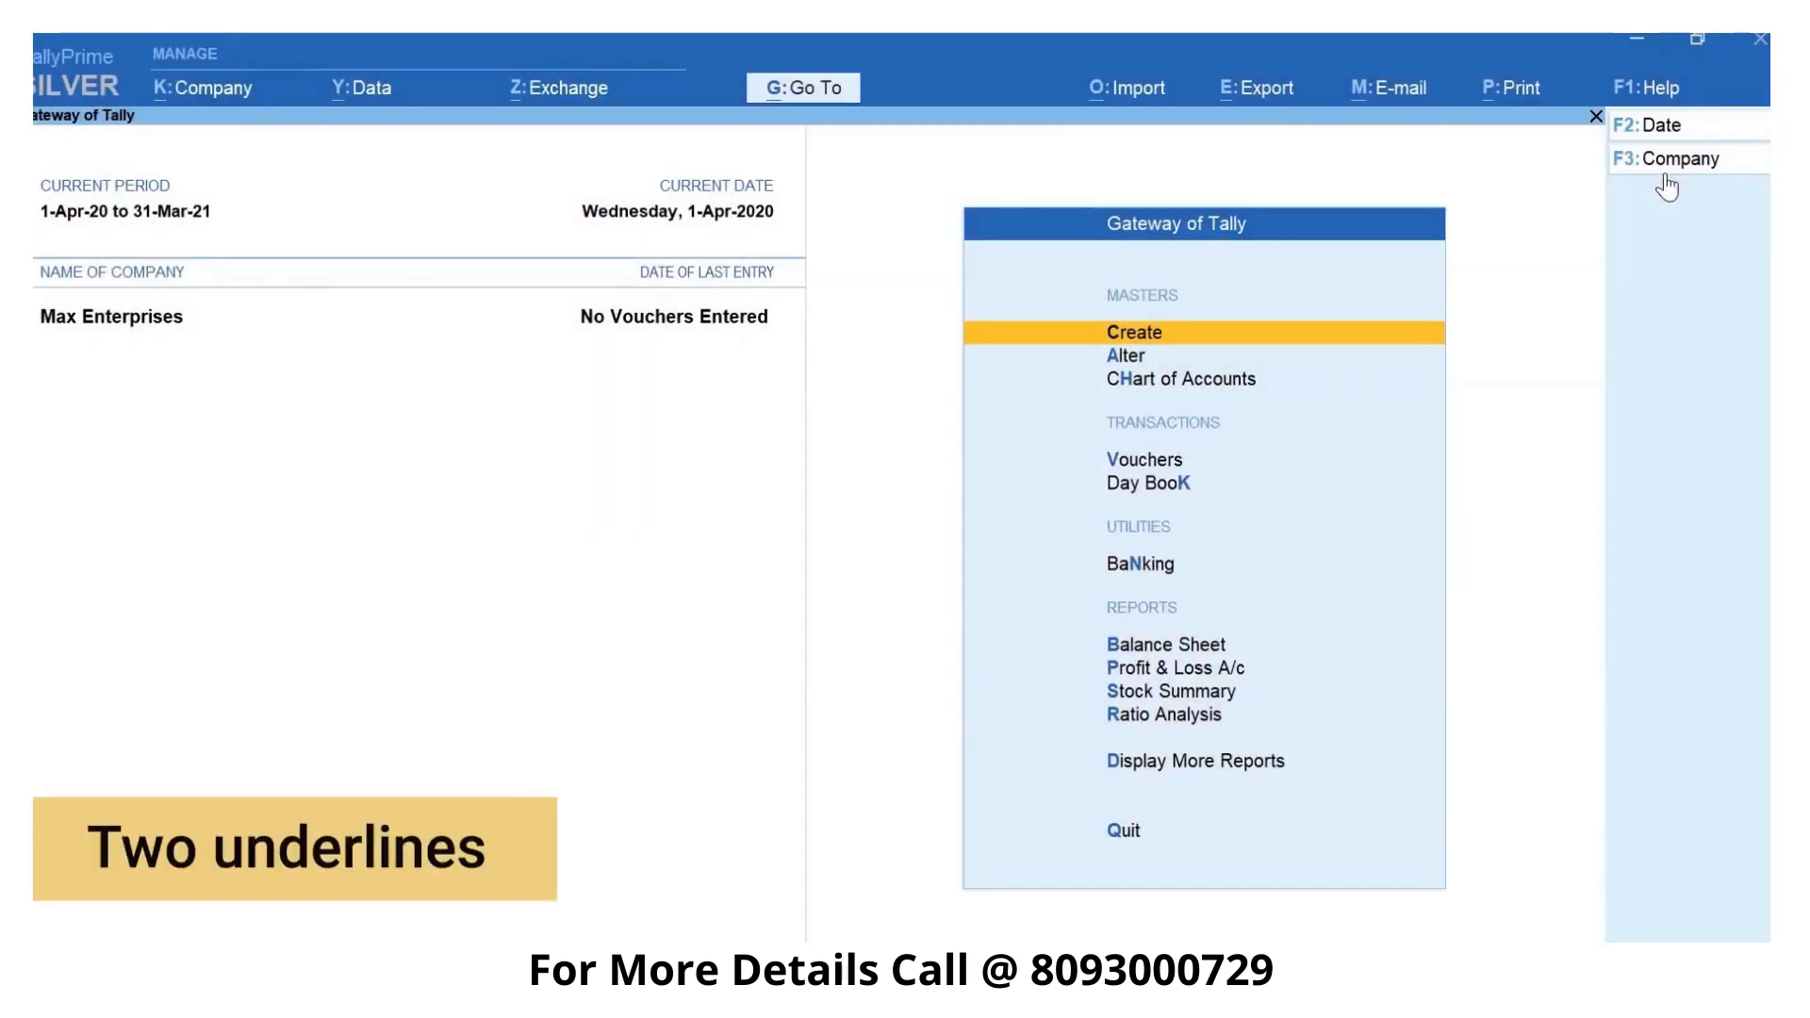
- Open the creation of a new sales voucher for Max Enterprises
key("ctrl")
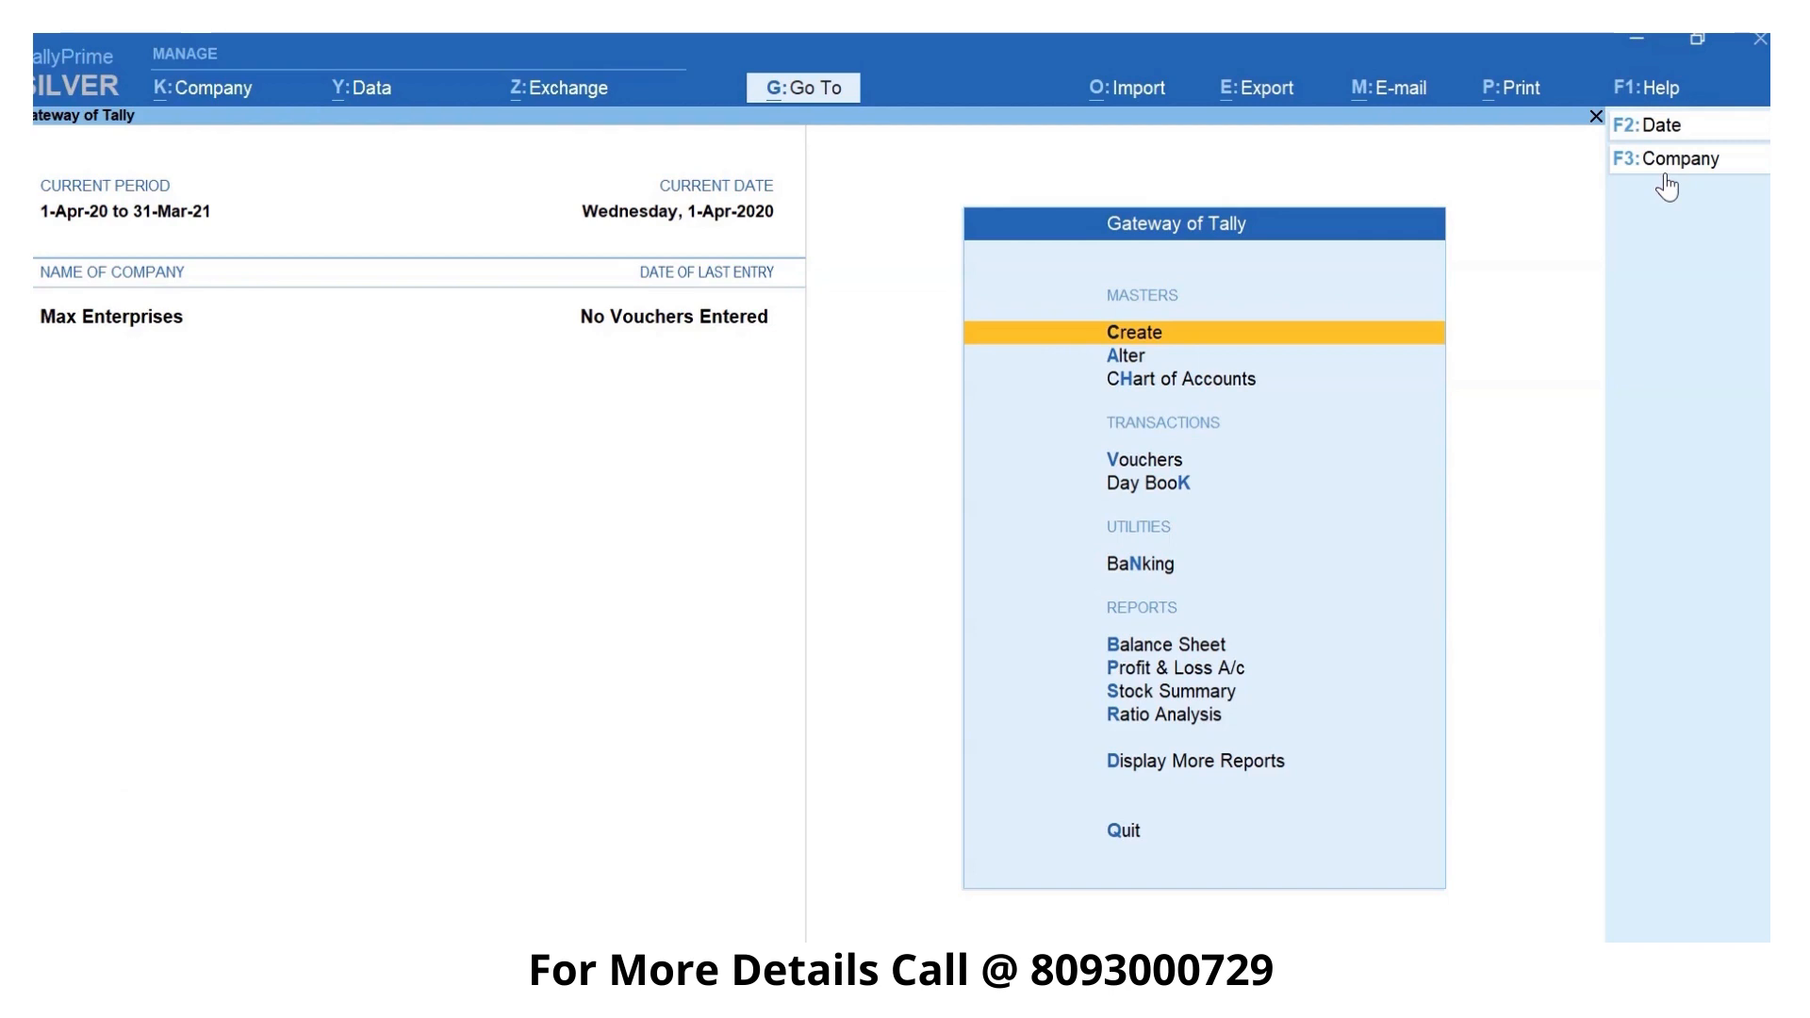
key("v")
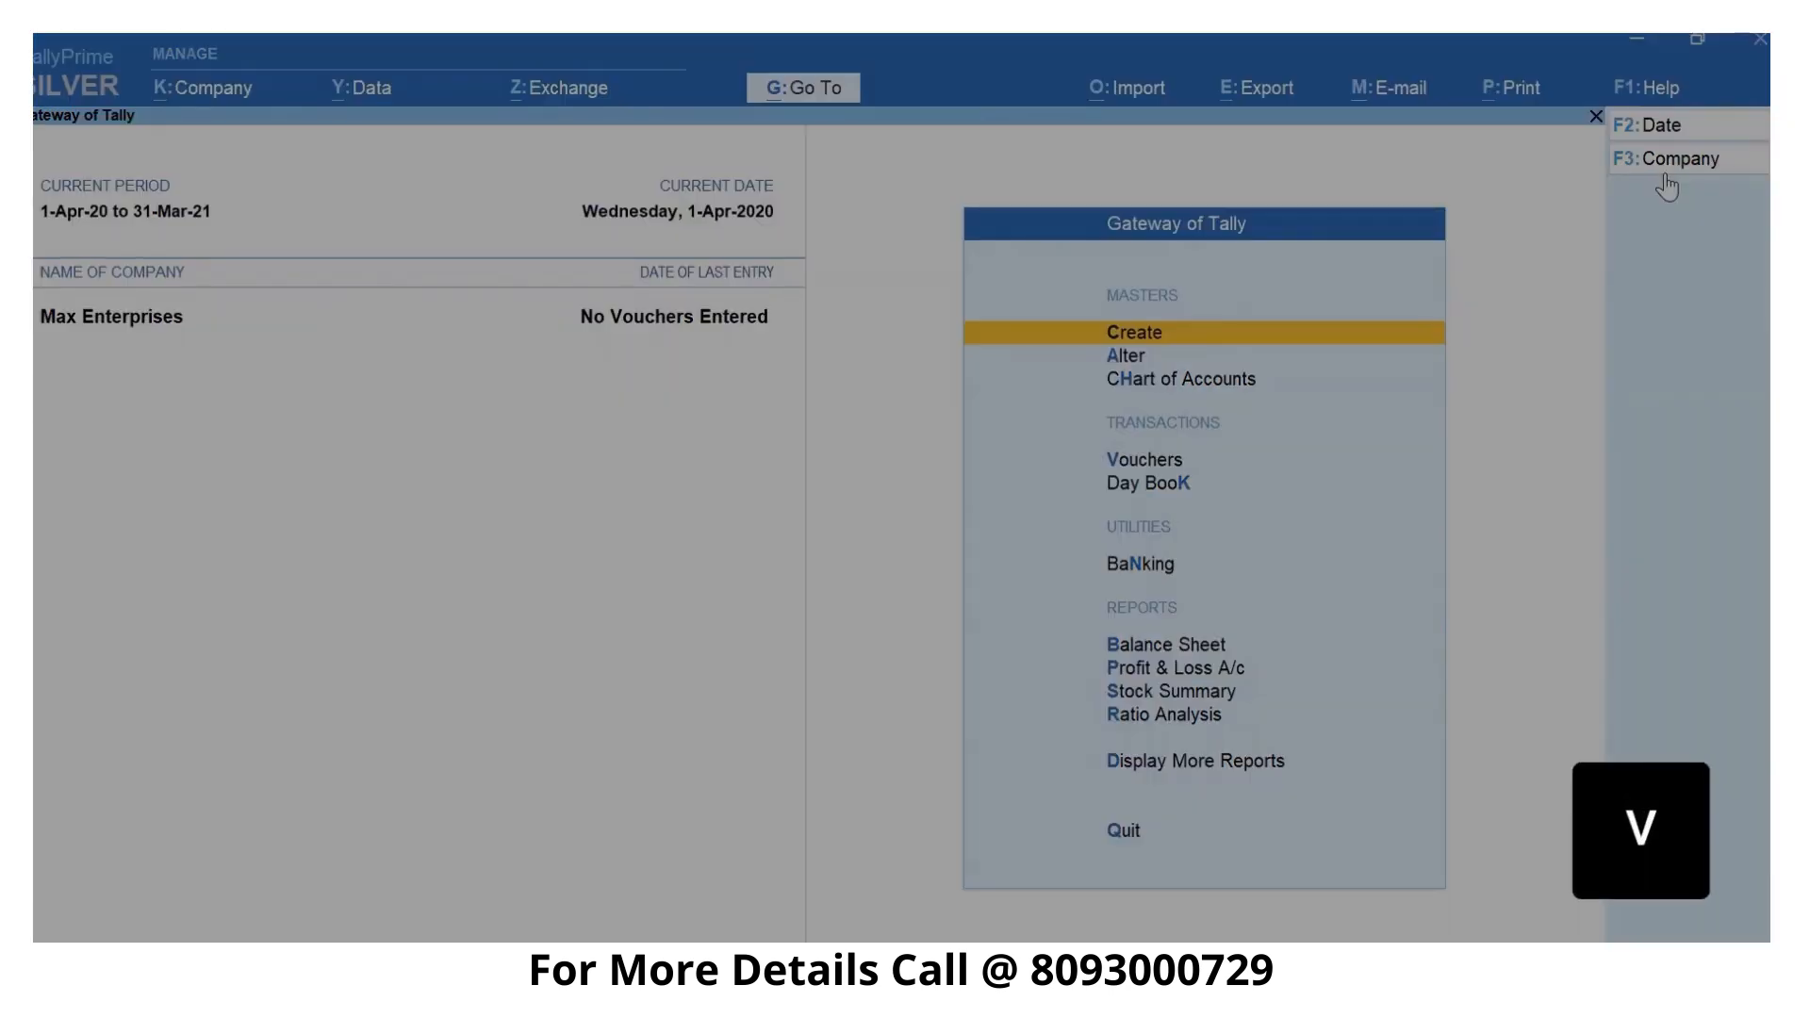
key("F8")
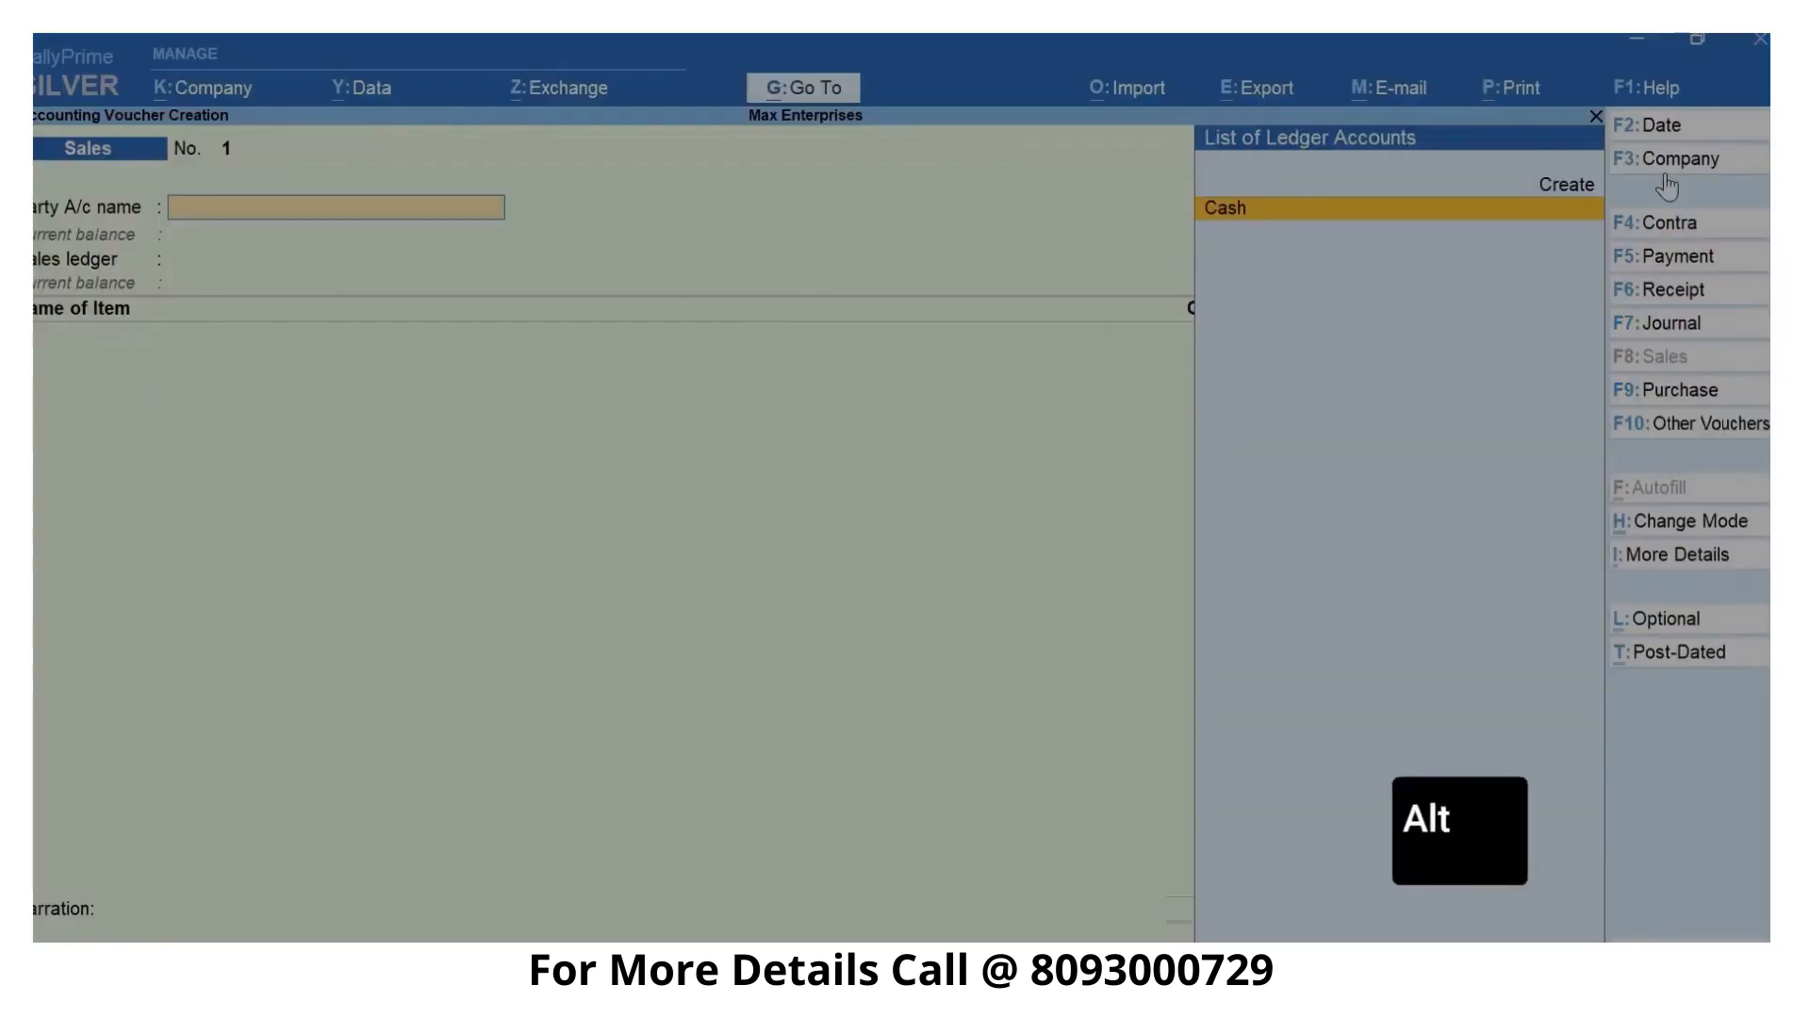
- Start a new party ledger from the sales voucher, named Ace Electronics and placed under the Sundry Debtors group
key("alt+c")
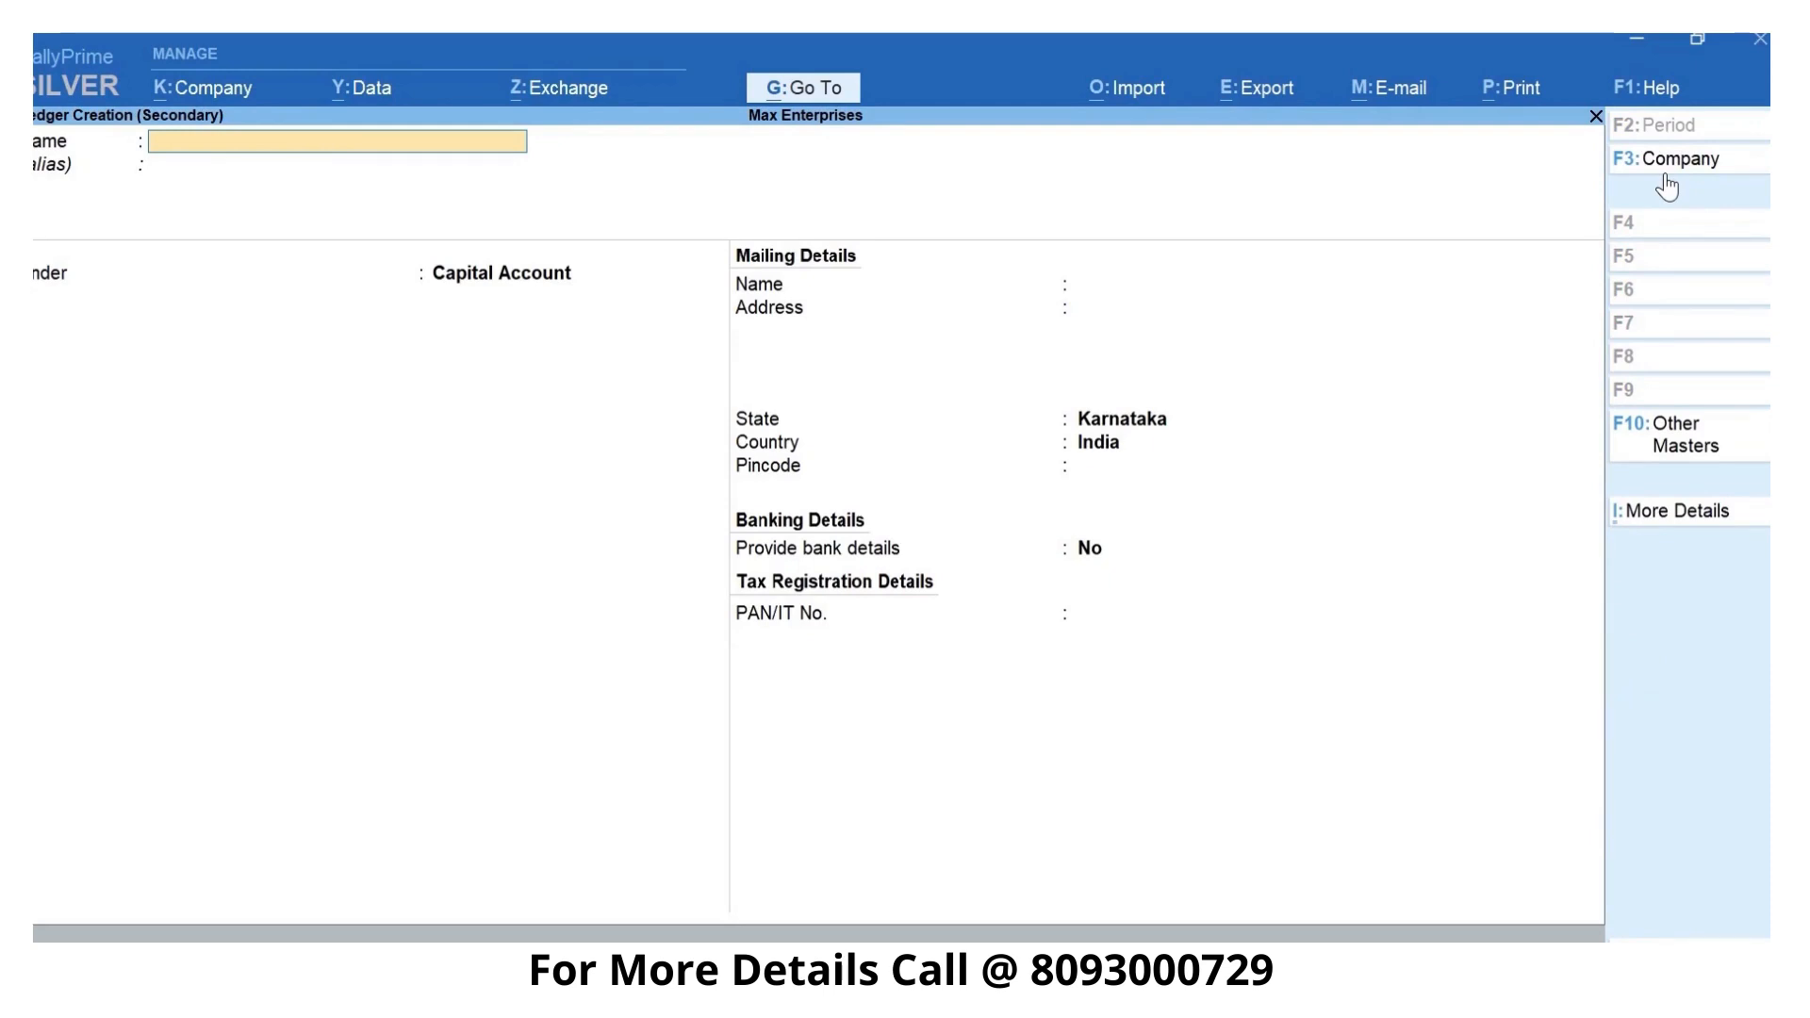
type("Ac")
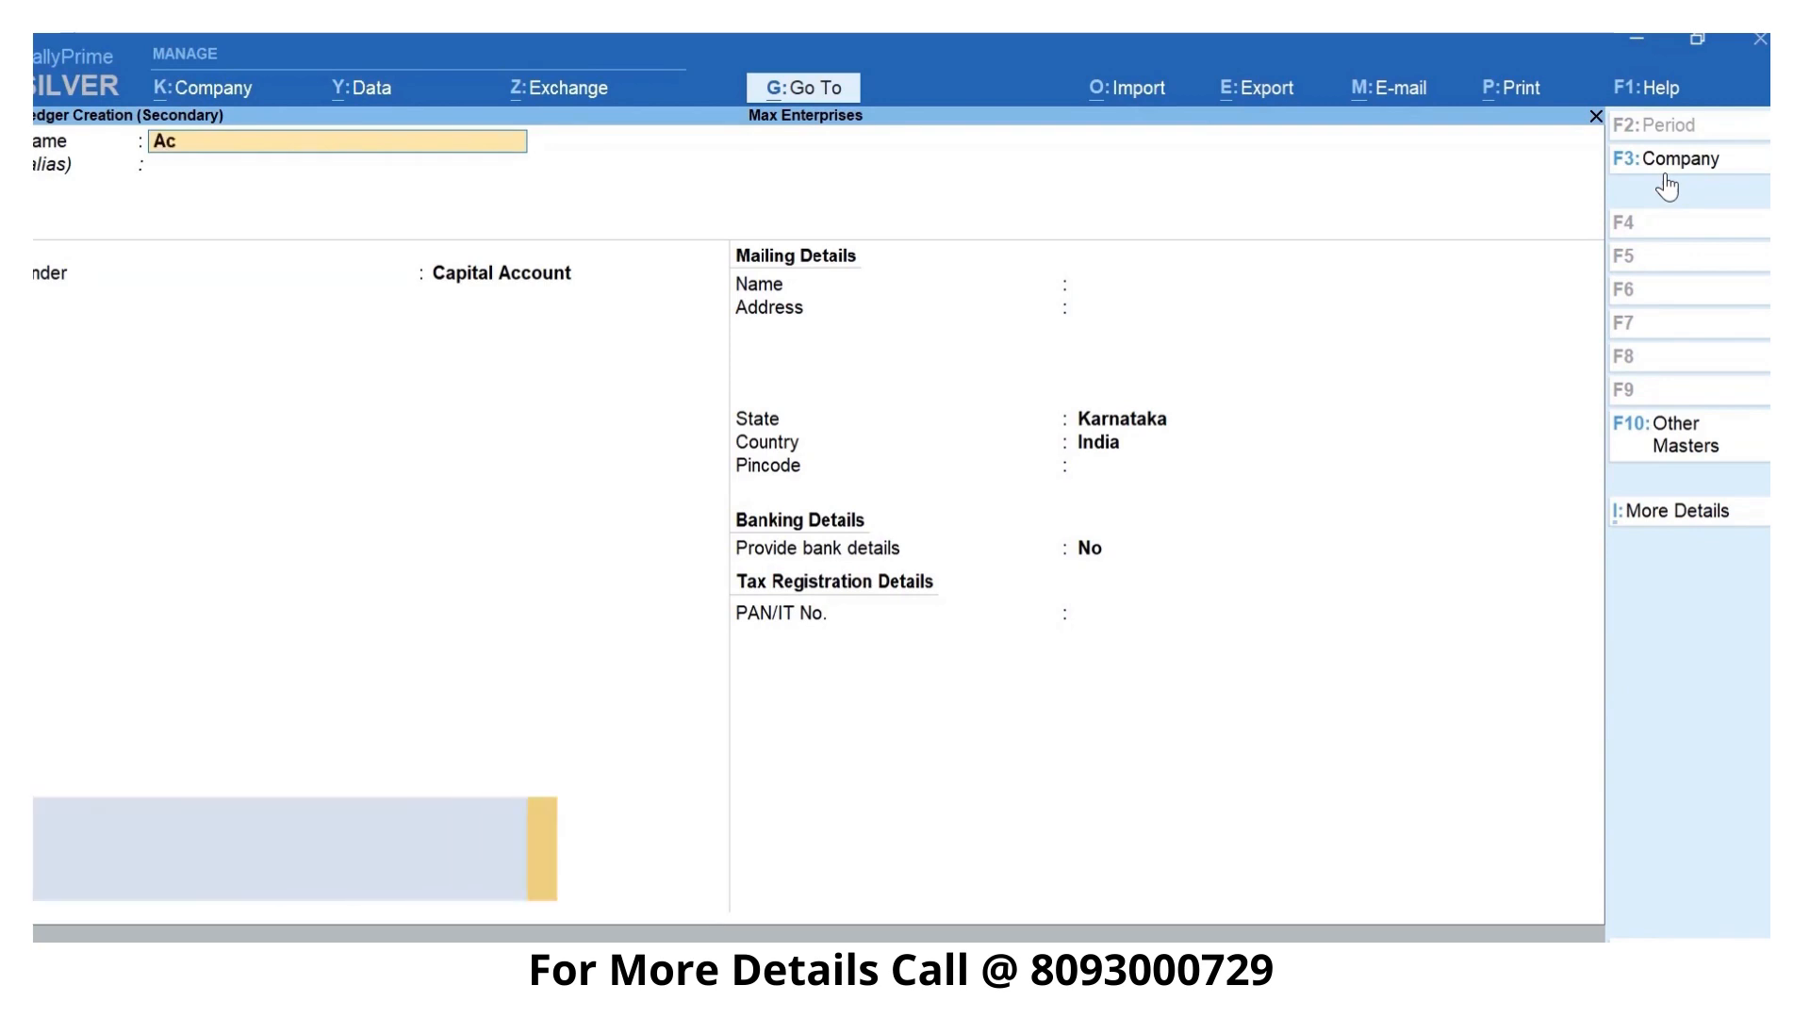
type("e Electronics")
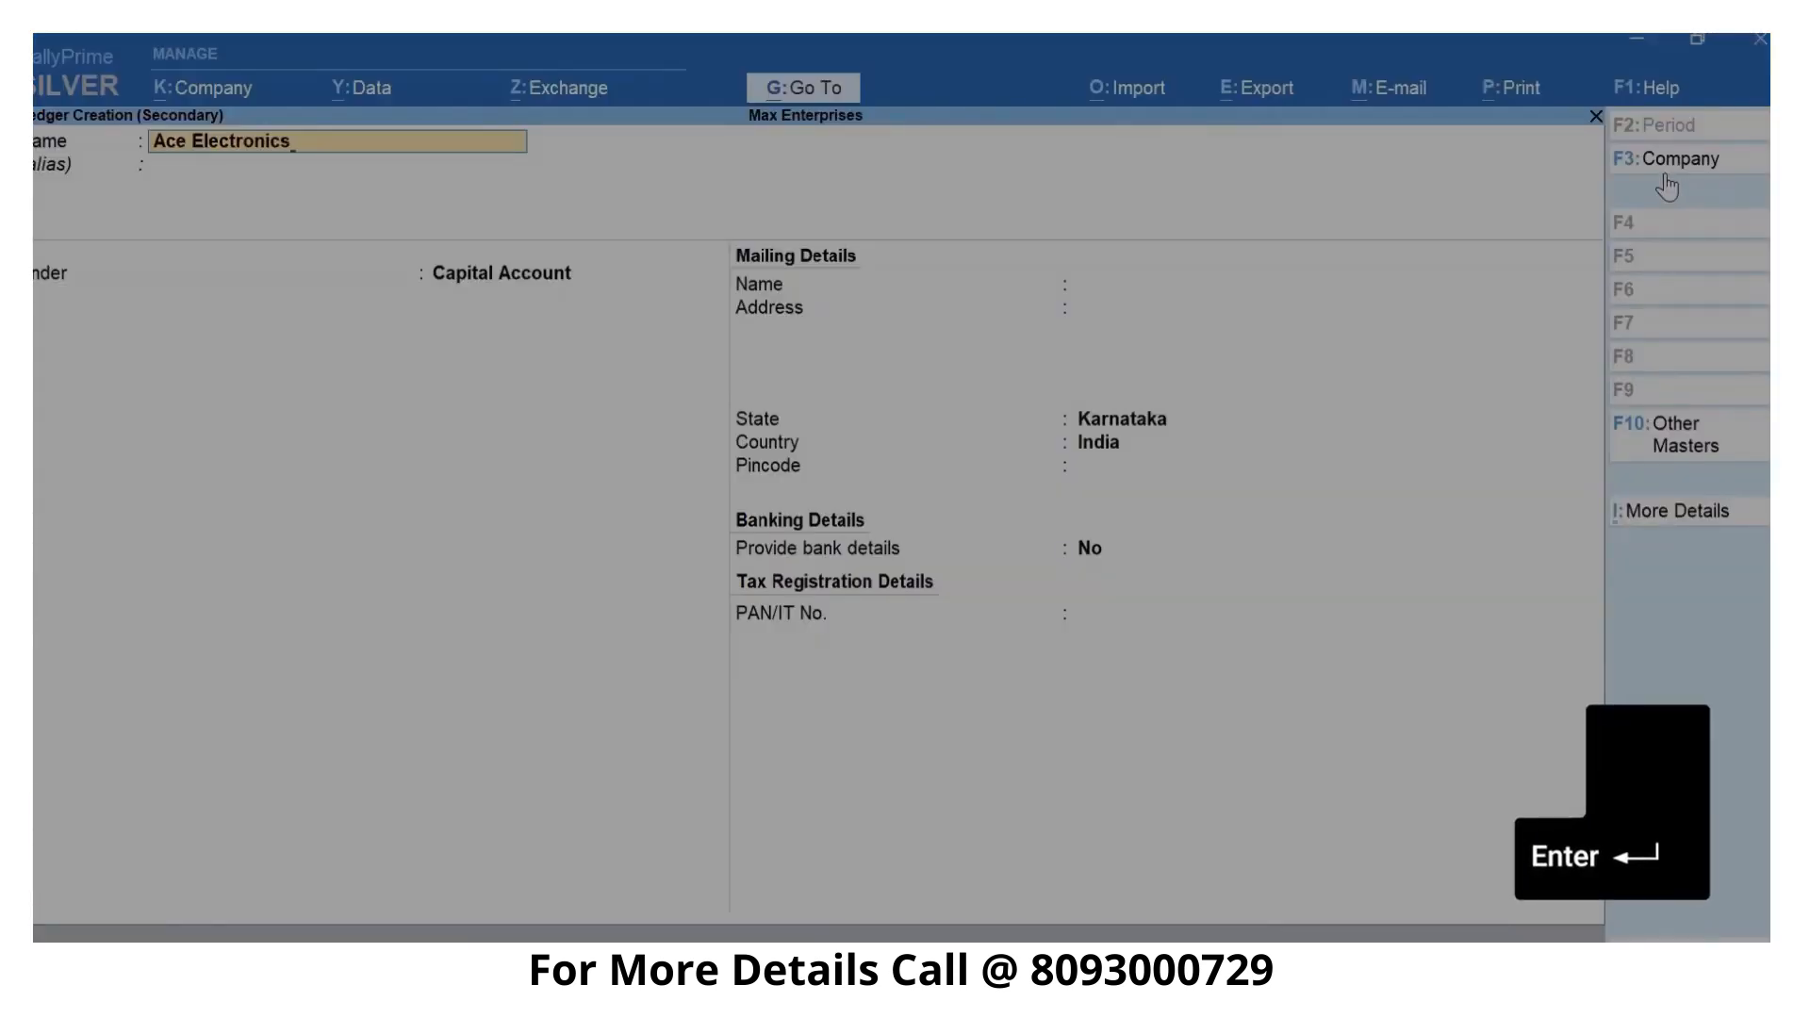
key("Return")
key("Return")
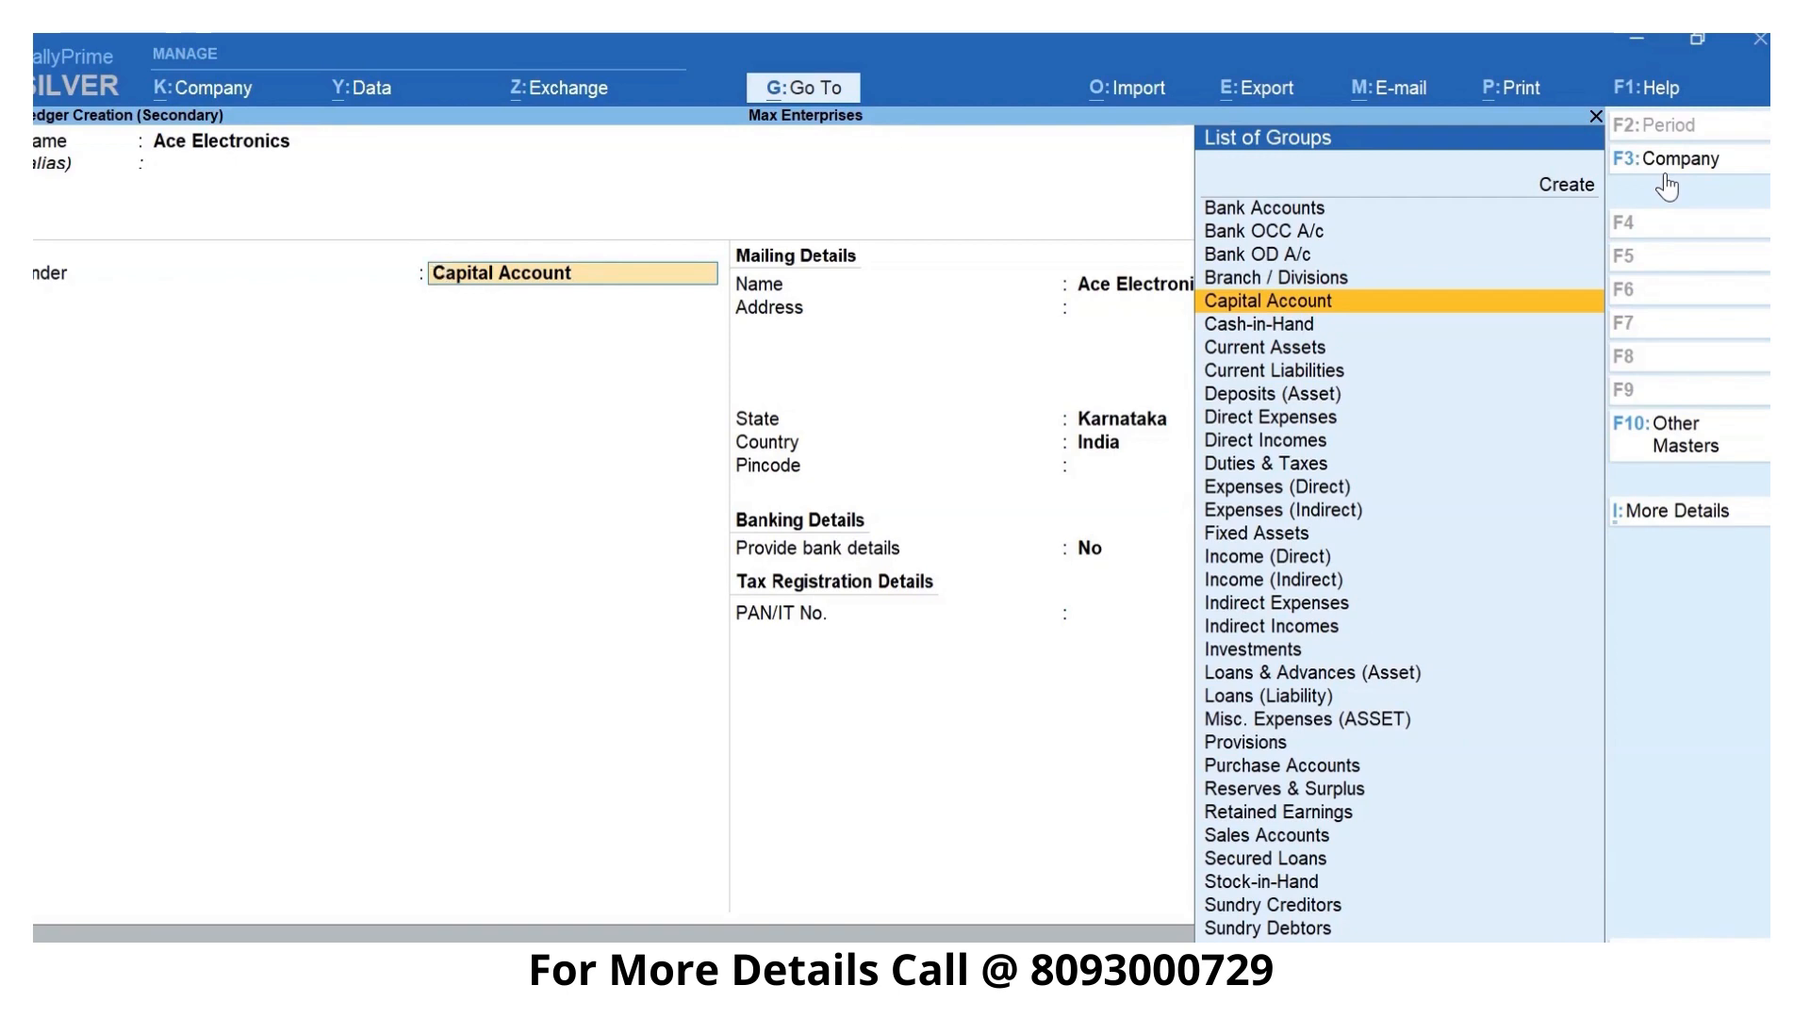
type("D")
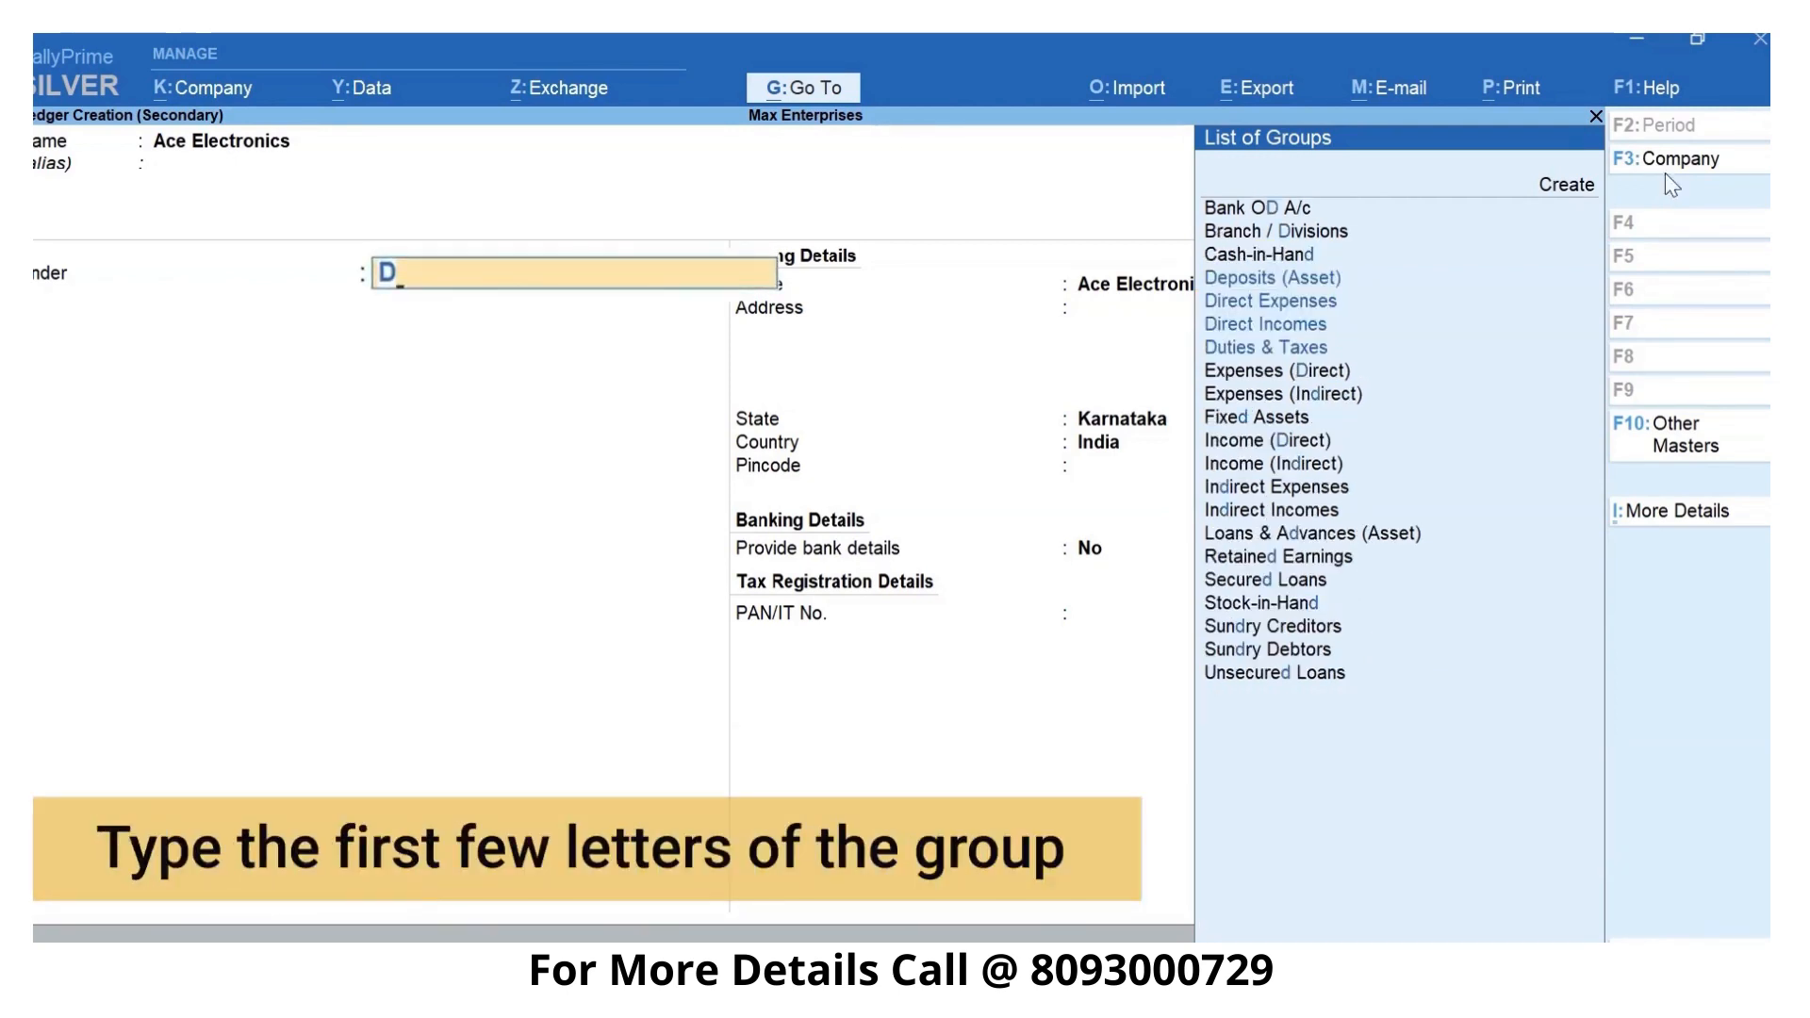
type("eb")
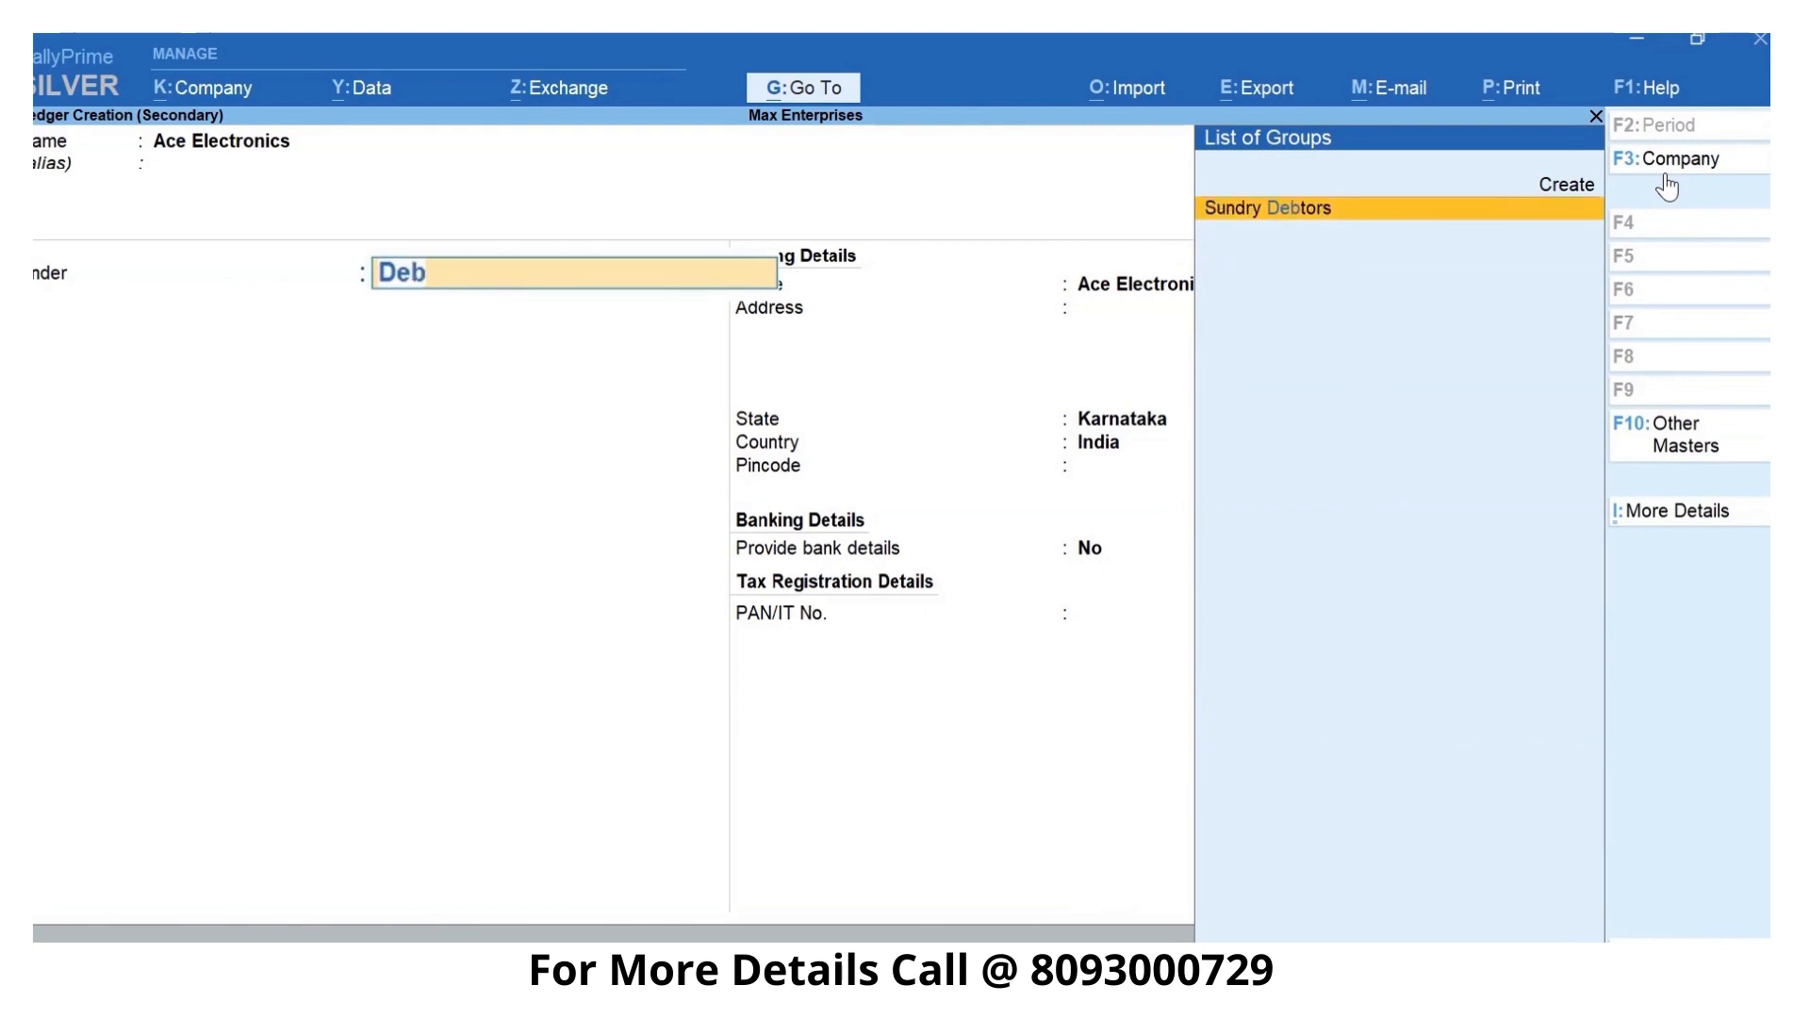
key("Return")
key("Return")
key("Return")
- Enter the customer's postal address over three lines in the Ace Electronics mailing details
key("Return")
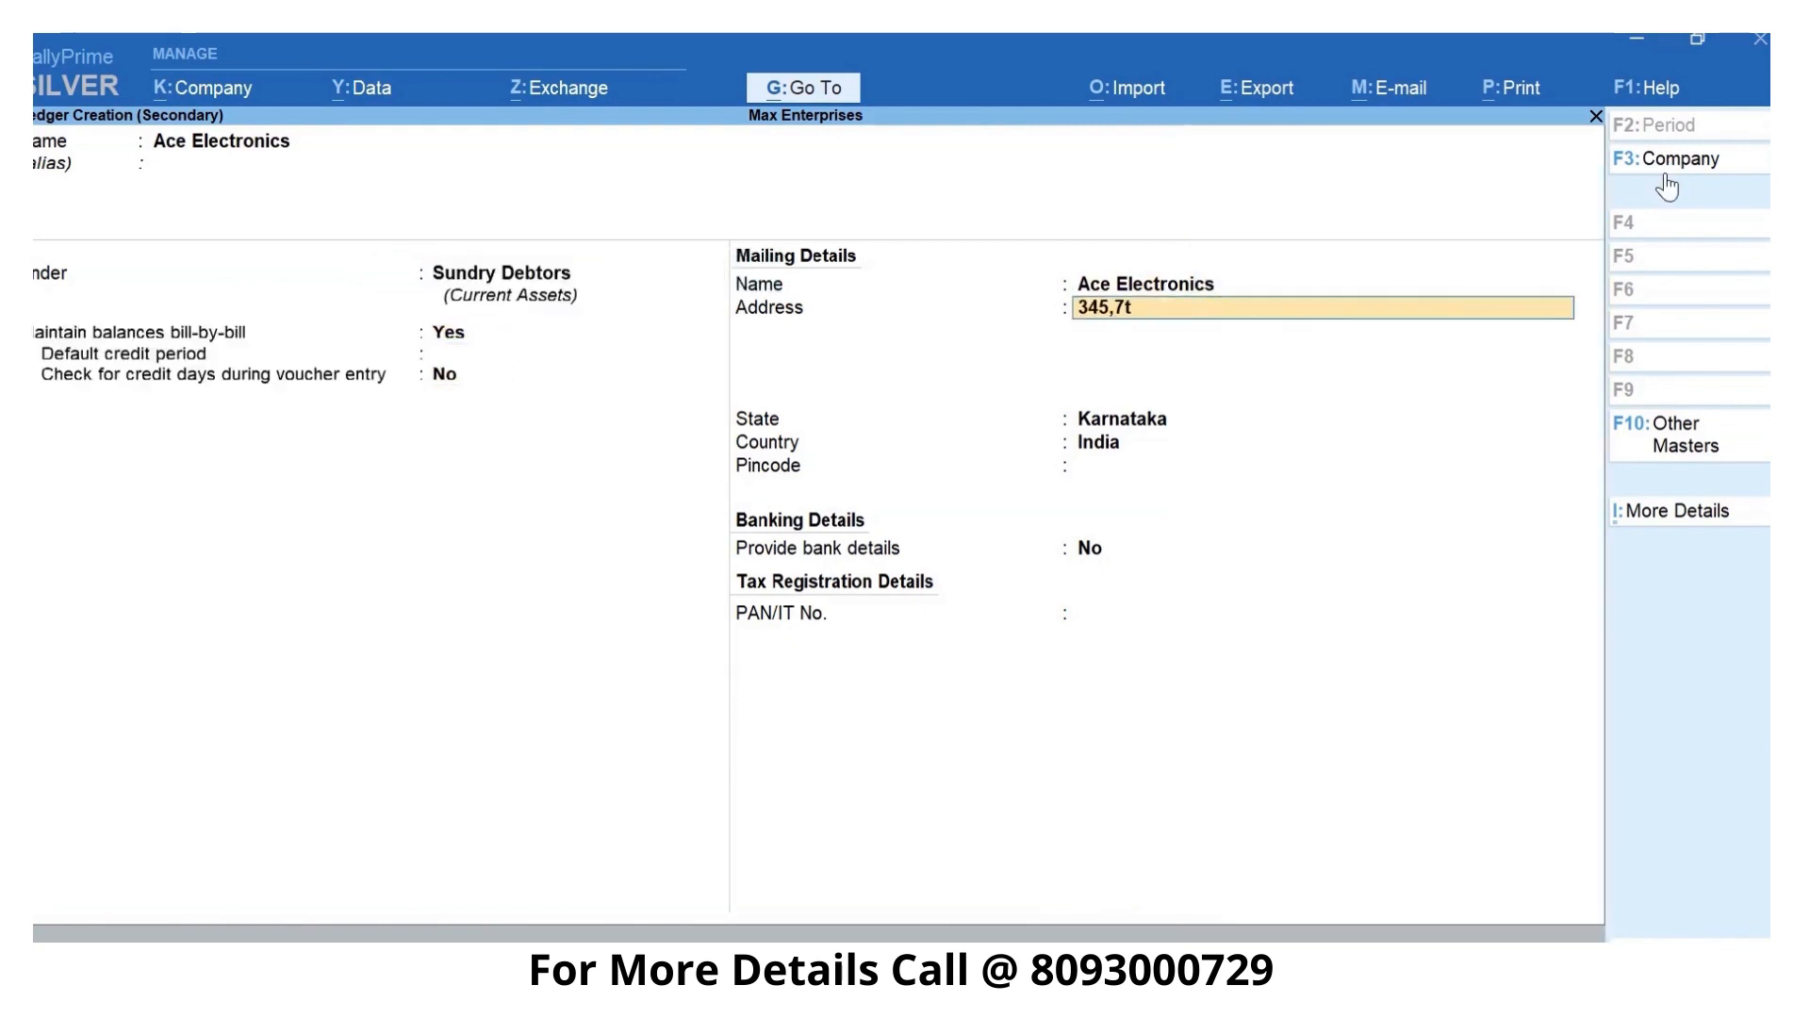
key("Return")
key("Return")
- Keep Karnataka and India for the customer's state and country, enter the postal code, and save the Ace Electronics ledger
key("Return")
key("Return")
key("Return")
key("Return")
type("560")
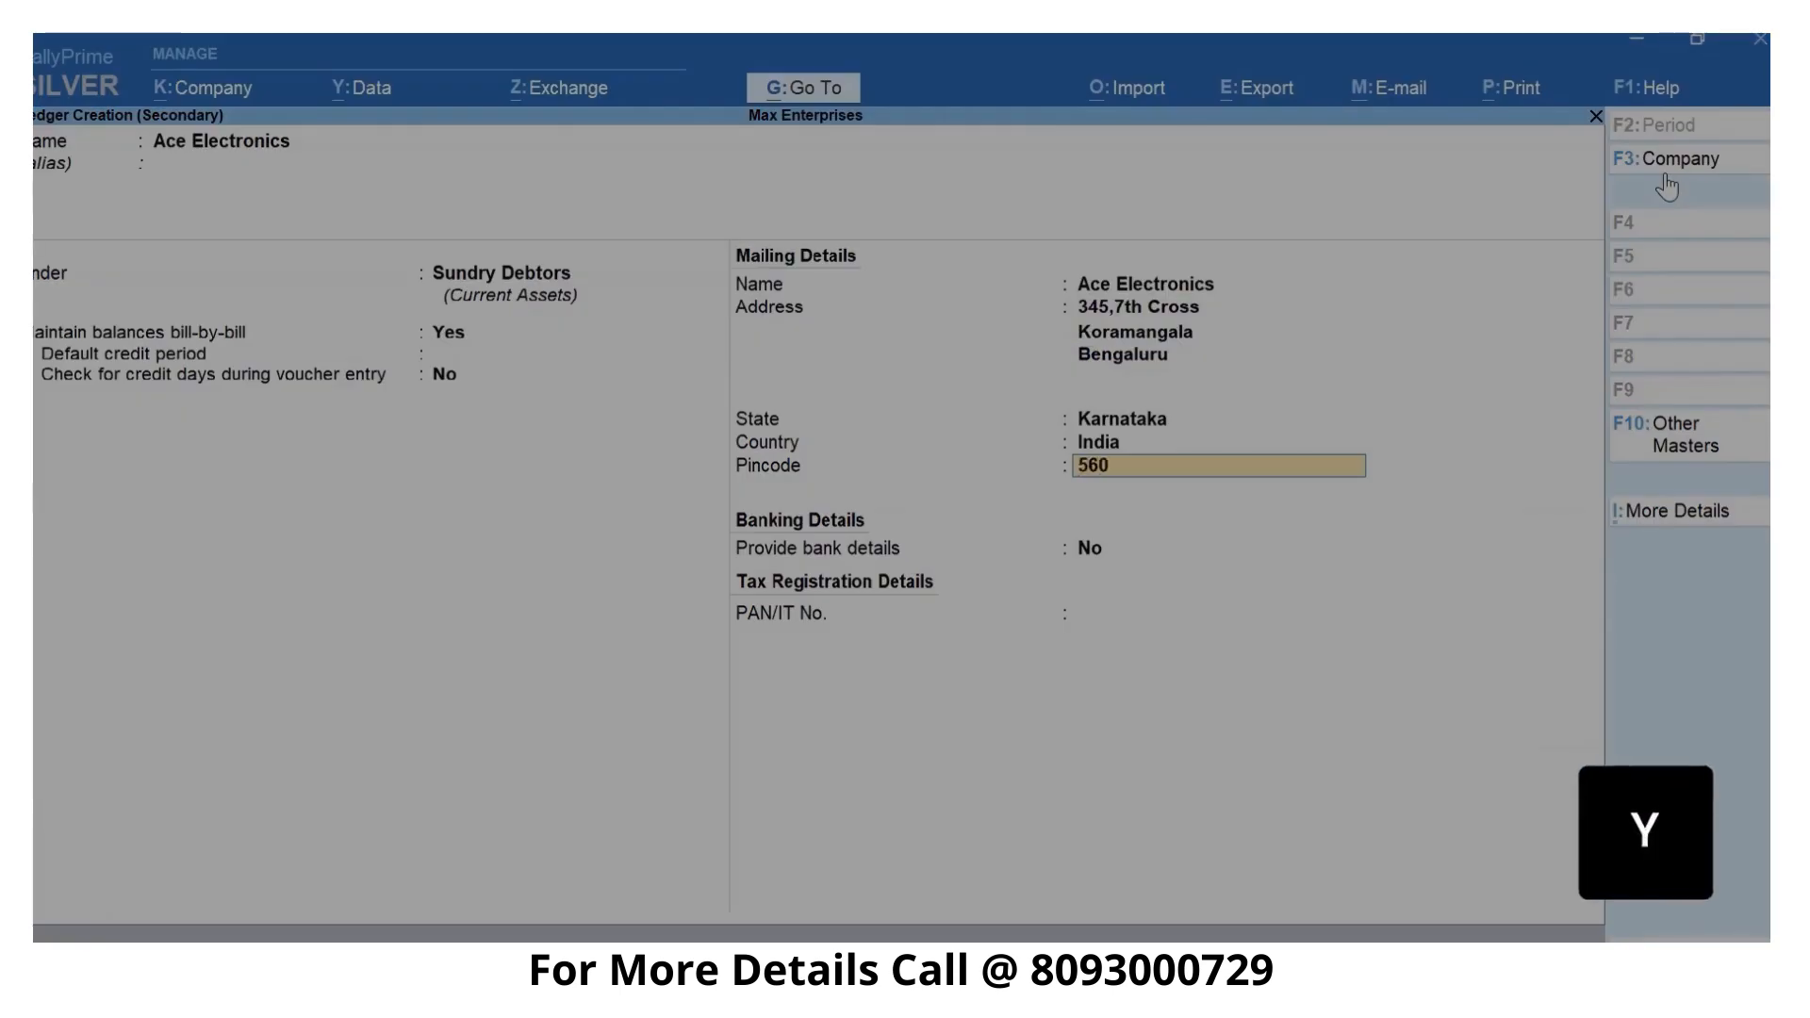
type("034")
key("Return")
key("Return")
key("y")
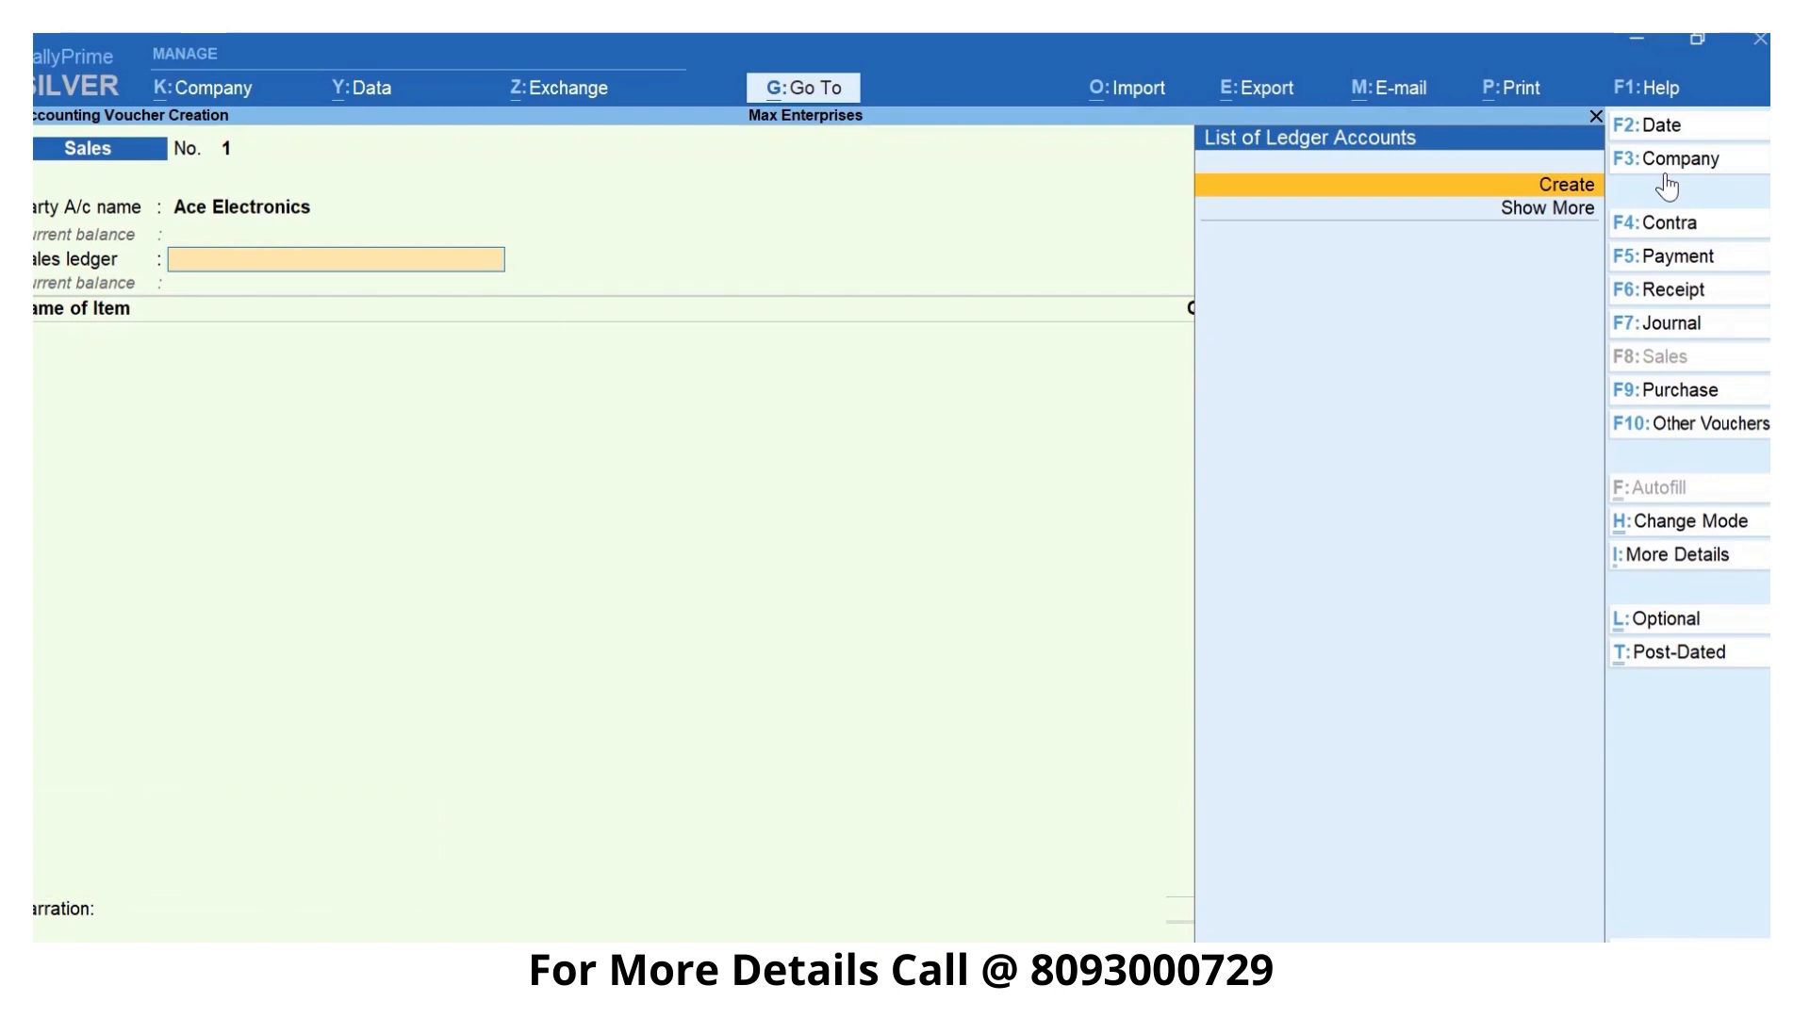
- Quit the unfinished sales voucher and open a blank ledger master for creation
key("Escape")
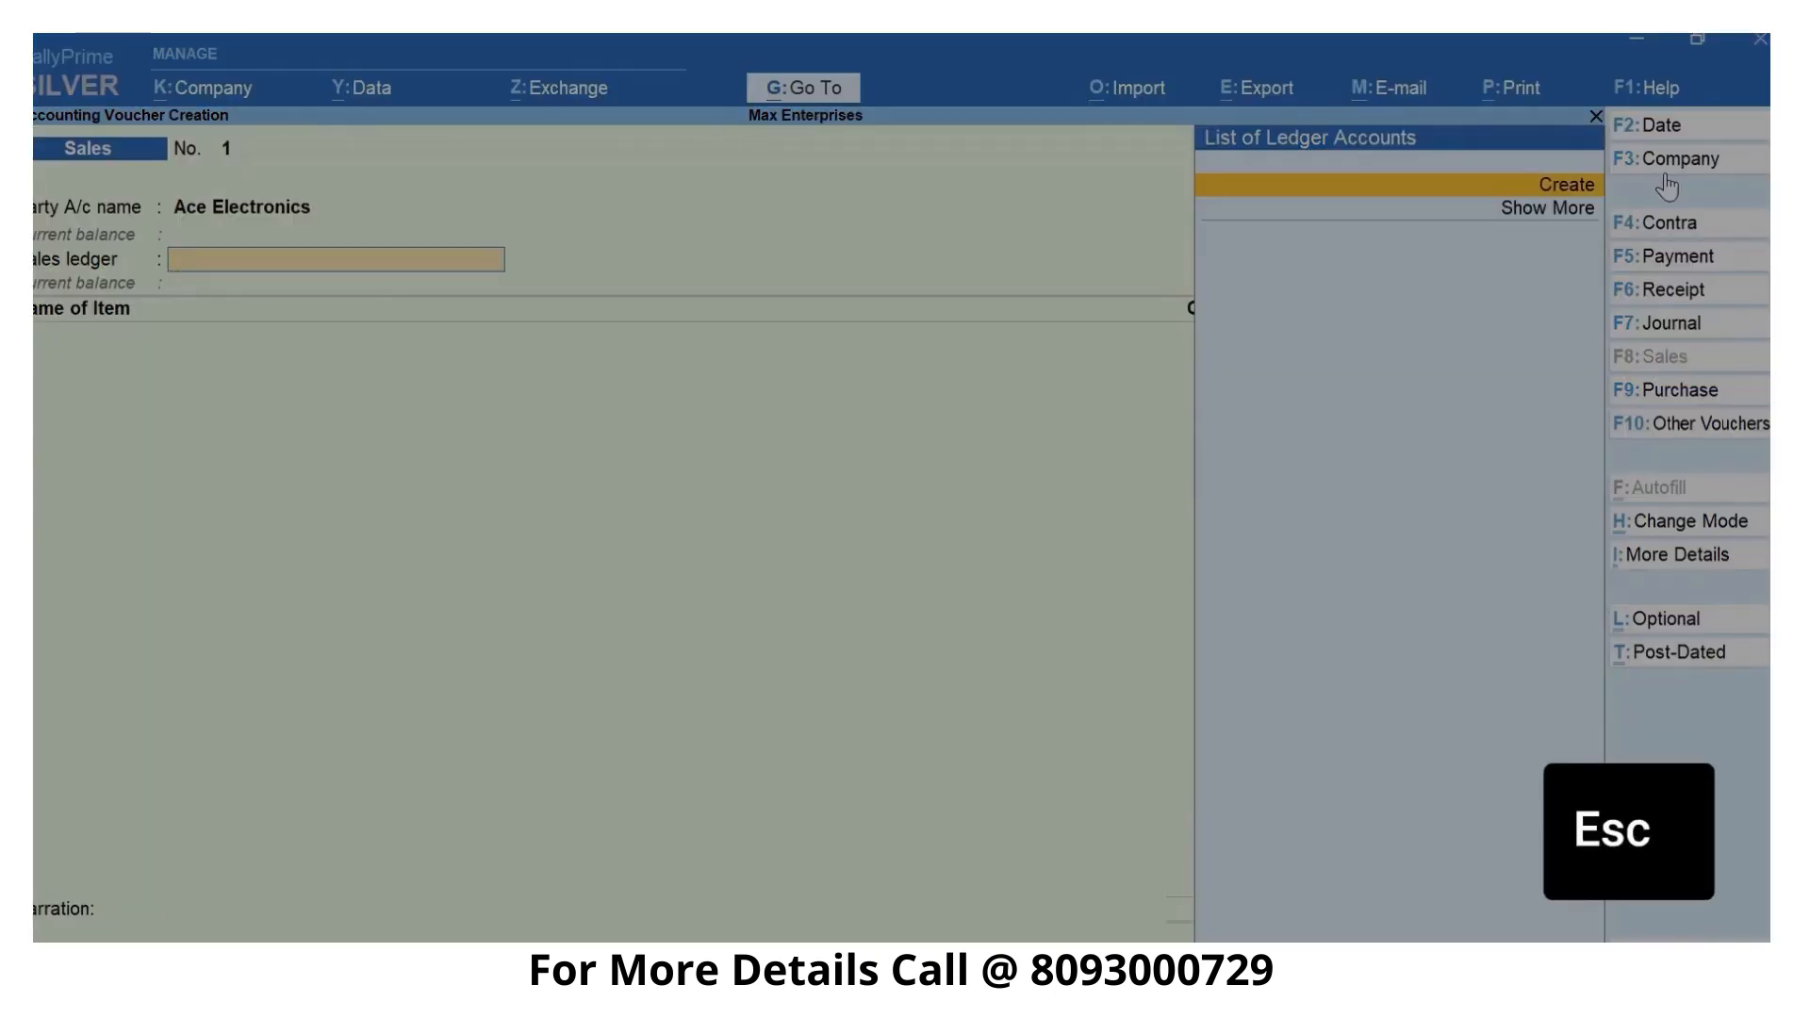
key("Return")
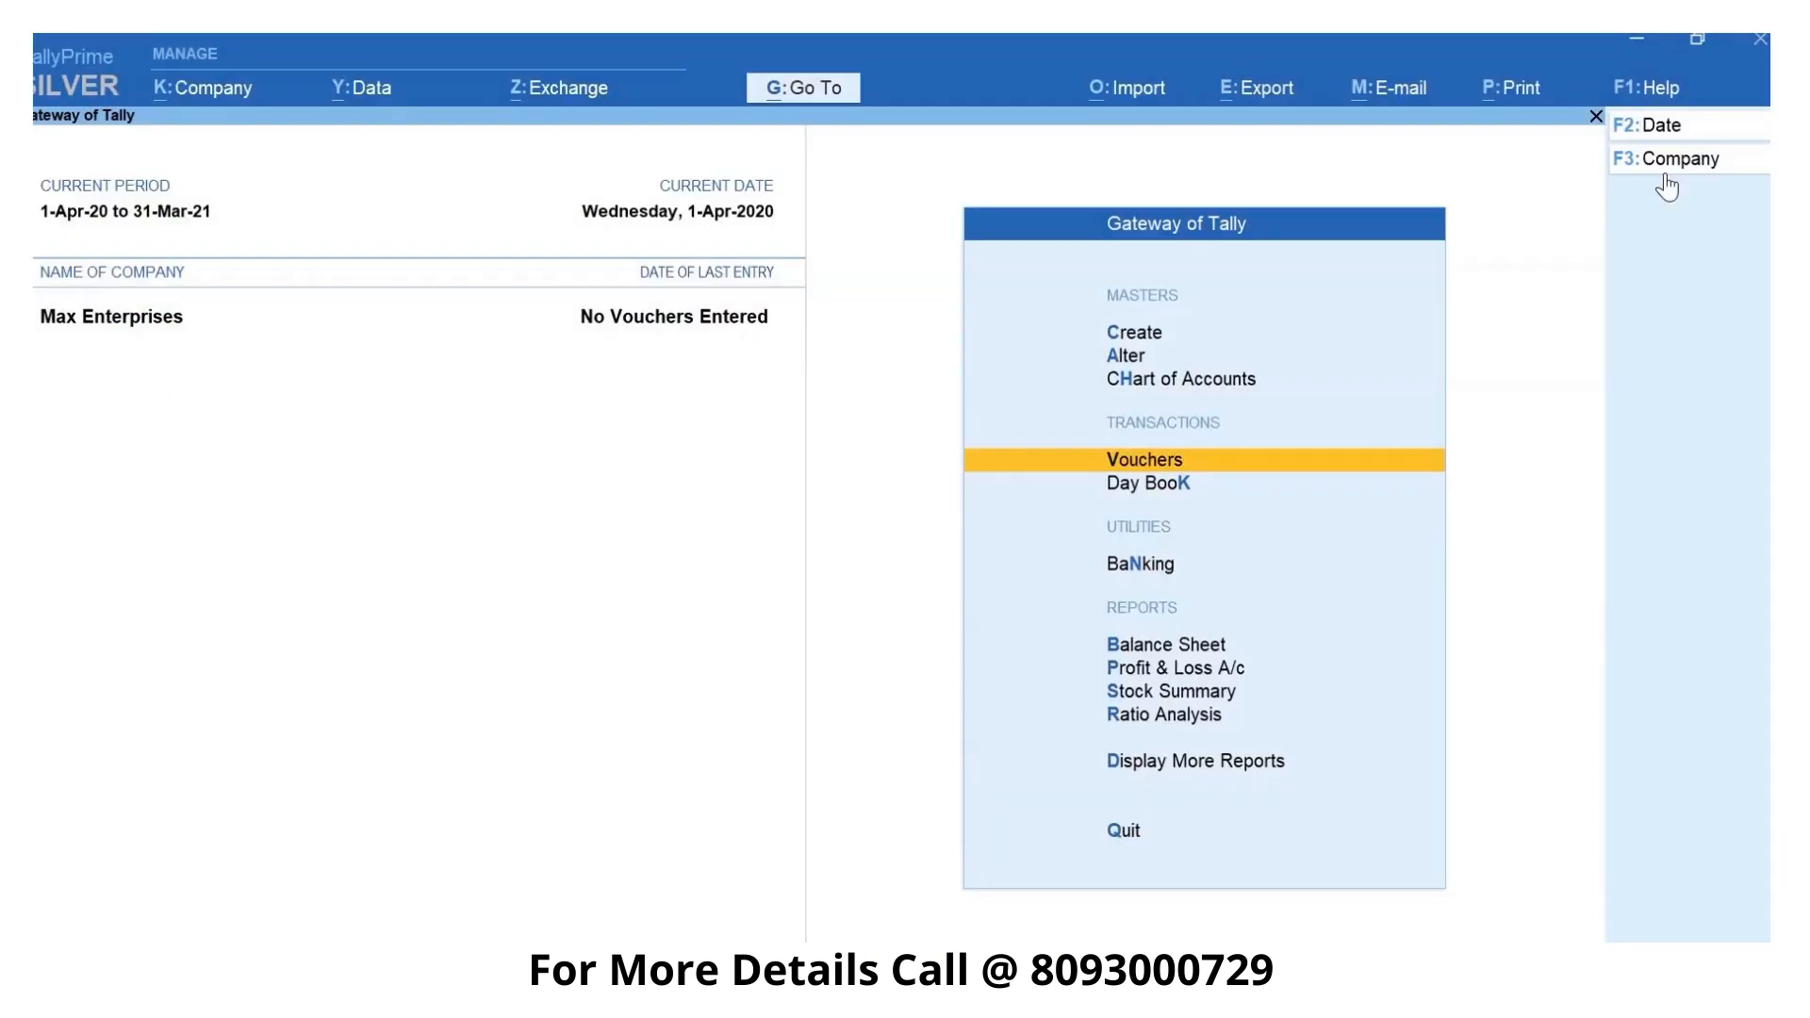
key("ctrl")
key("c")
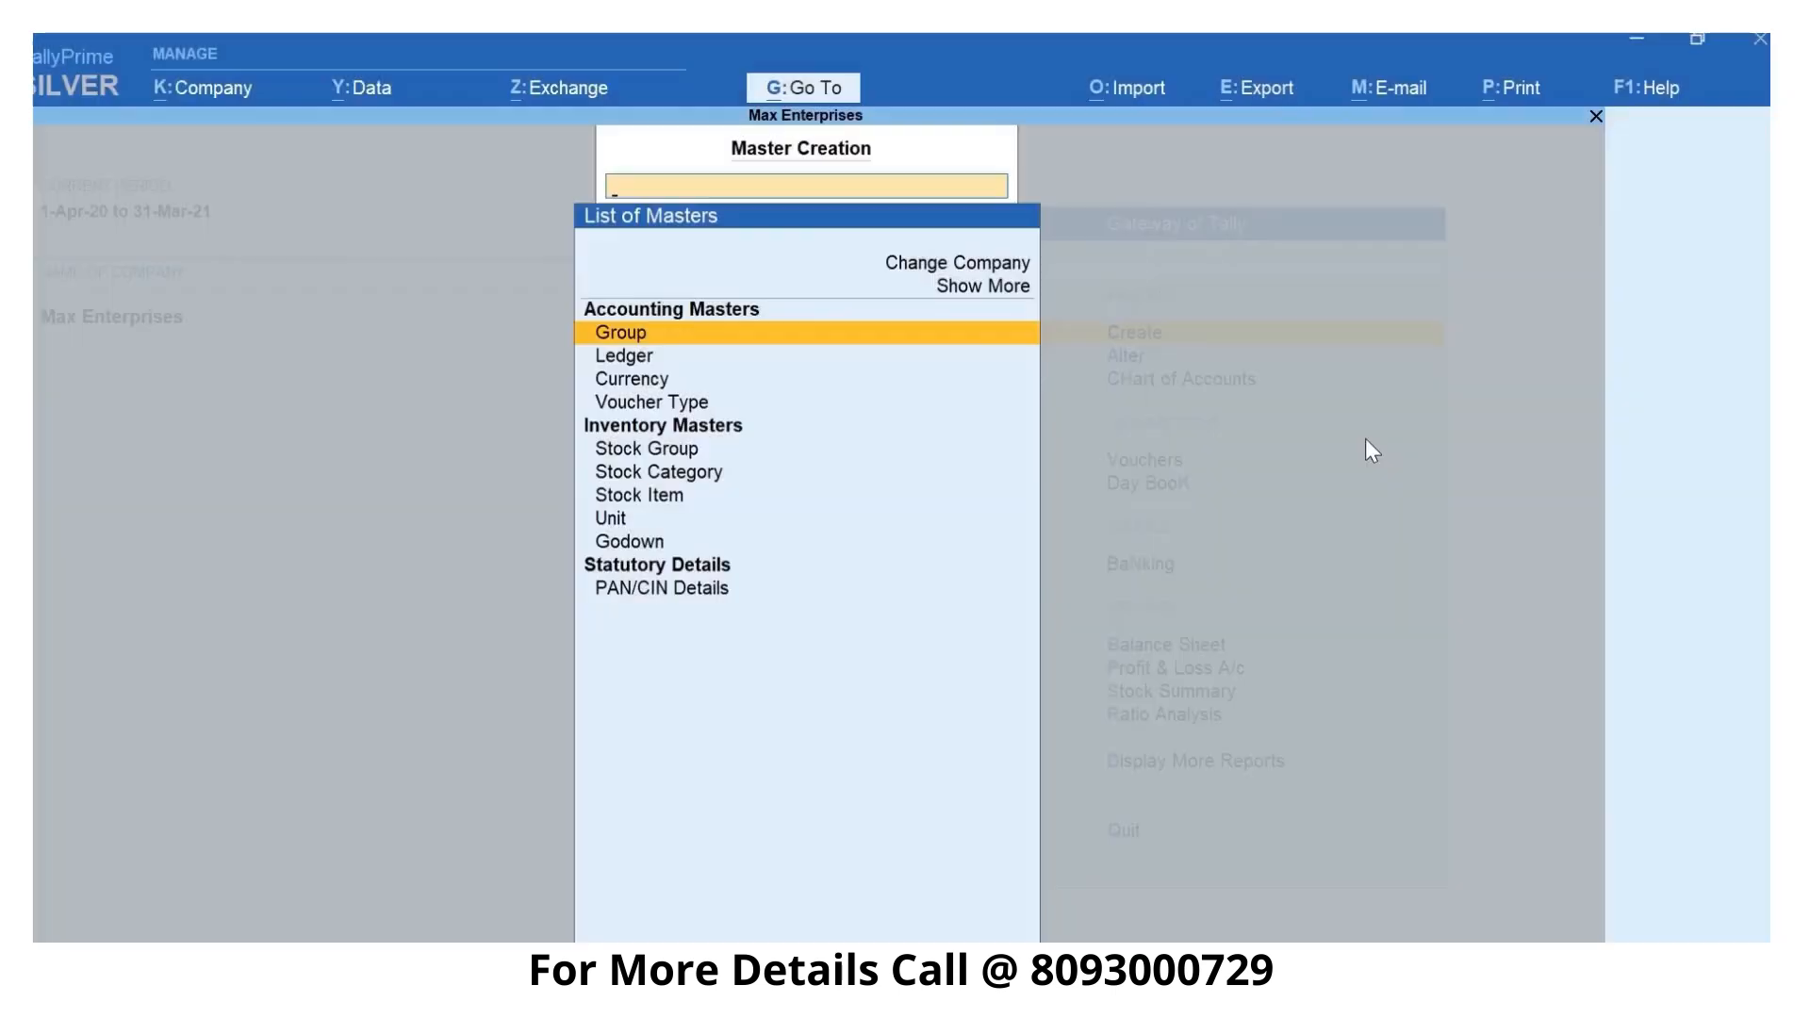
type("L")
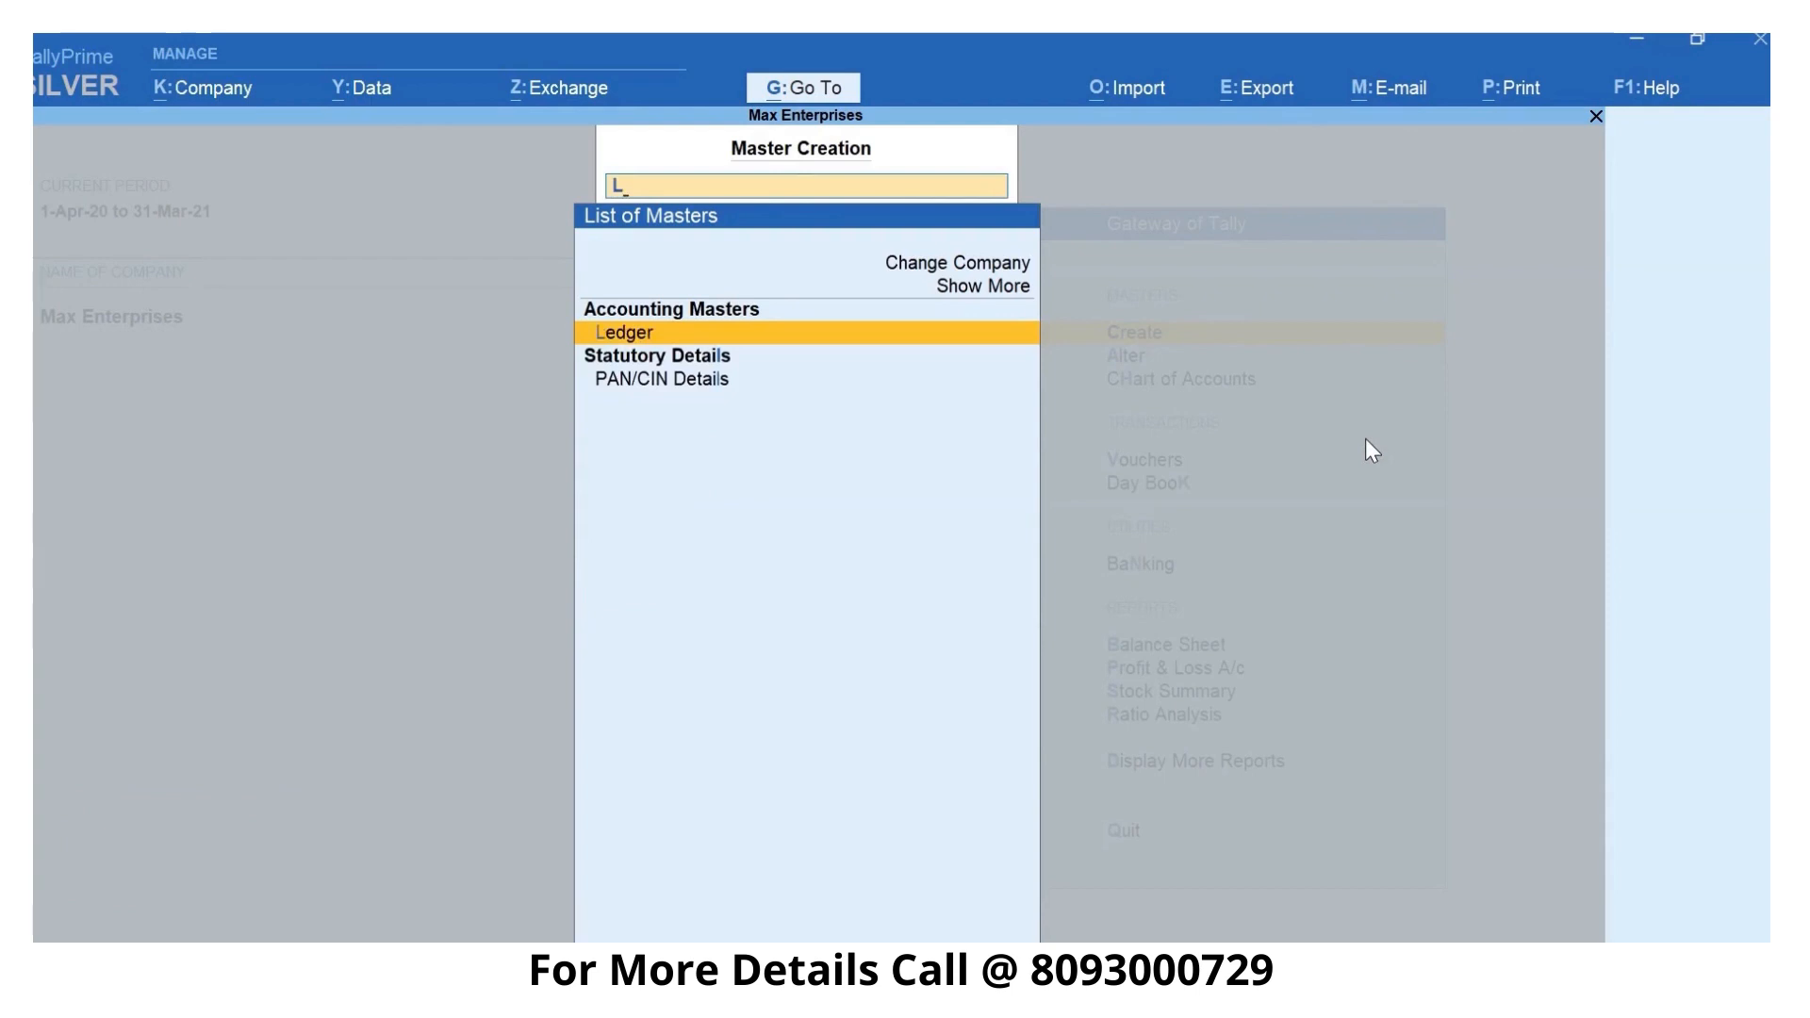
key("Return")
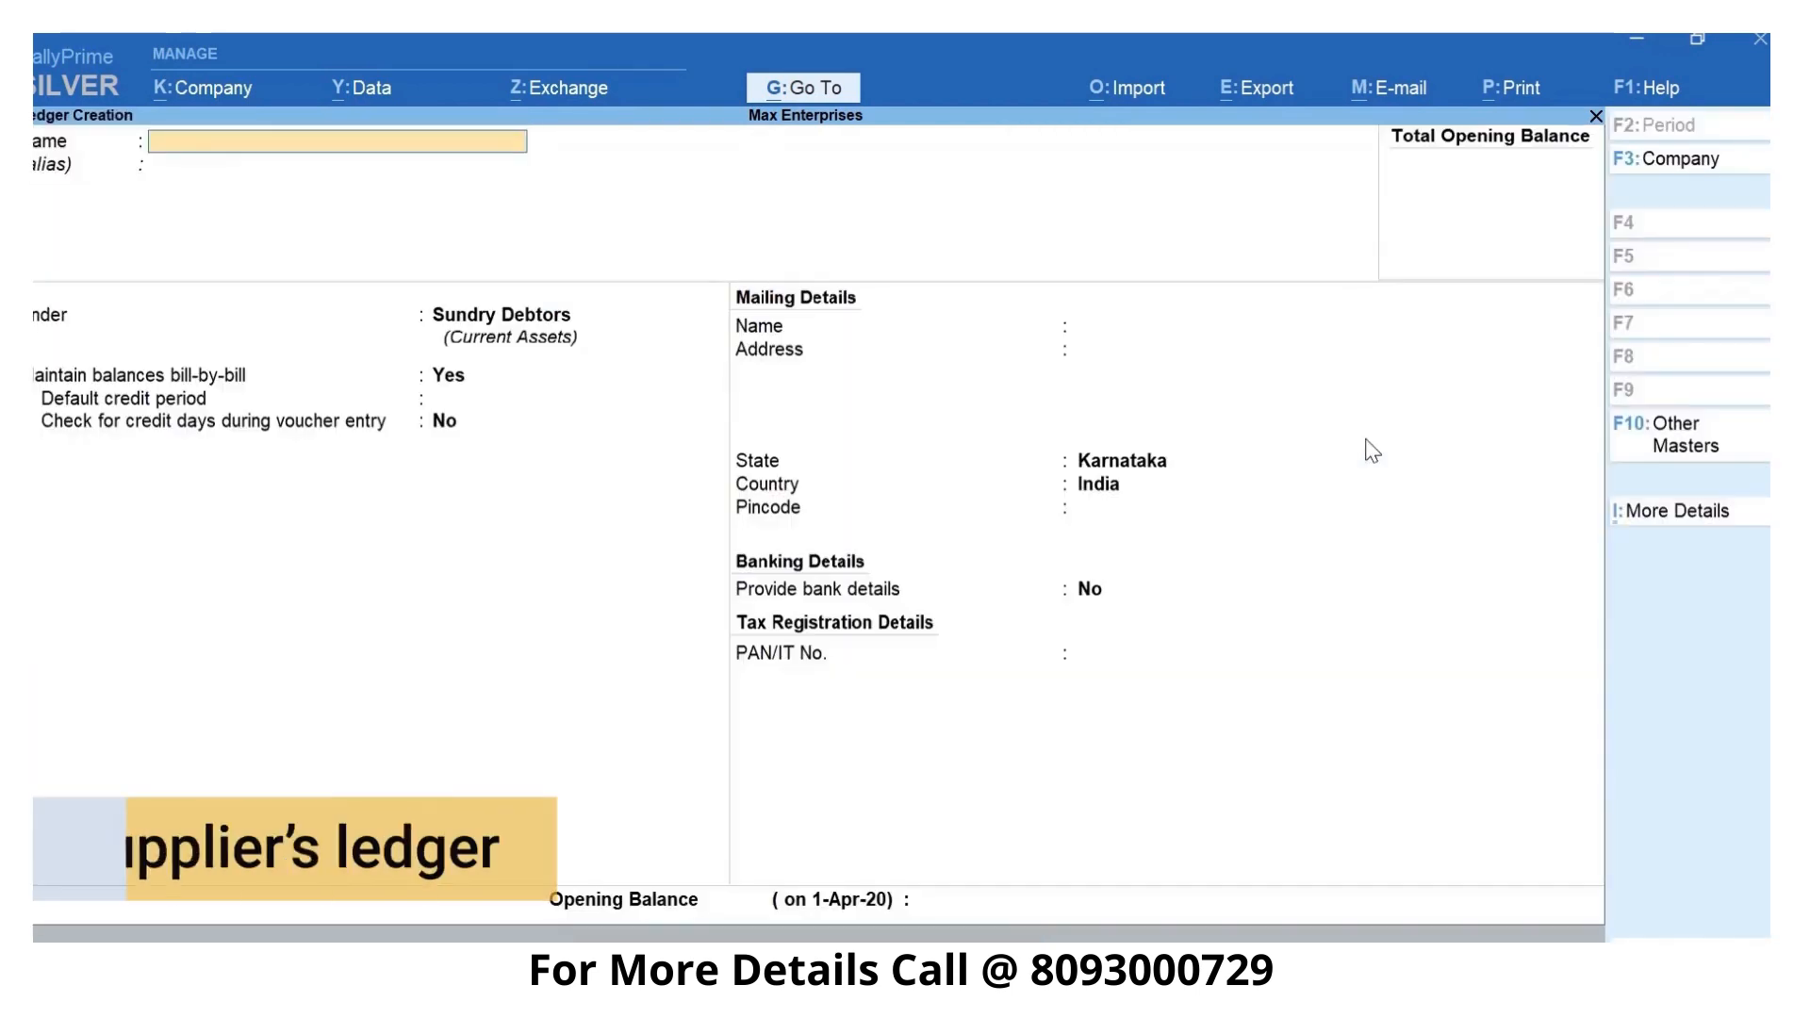
- Create the supplier ledger A-One Electronics under Sundry Creditors, leaving the address and opening balance empty, and save it
type("A-")
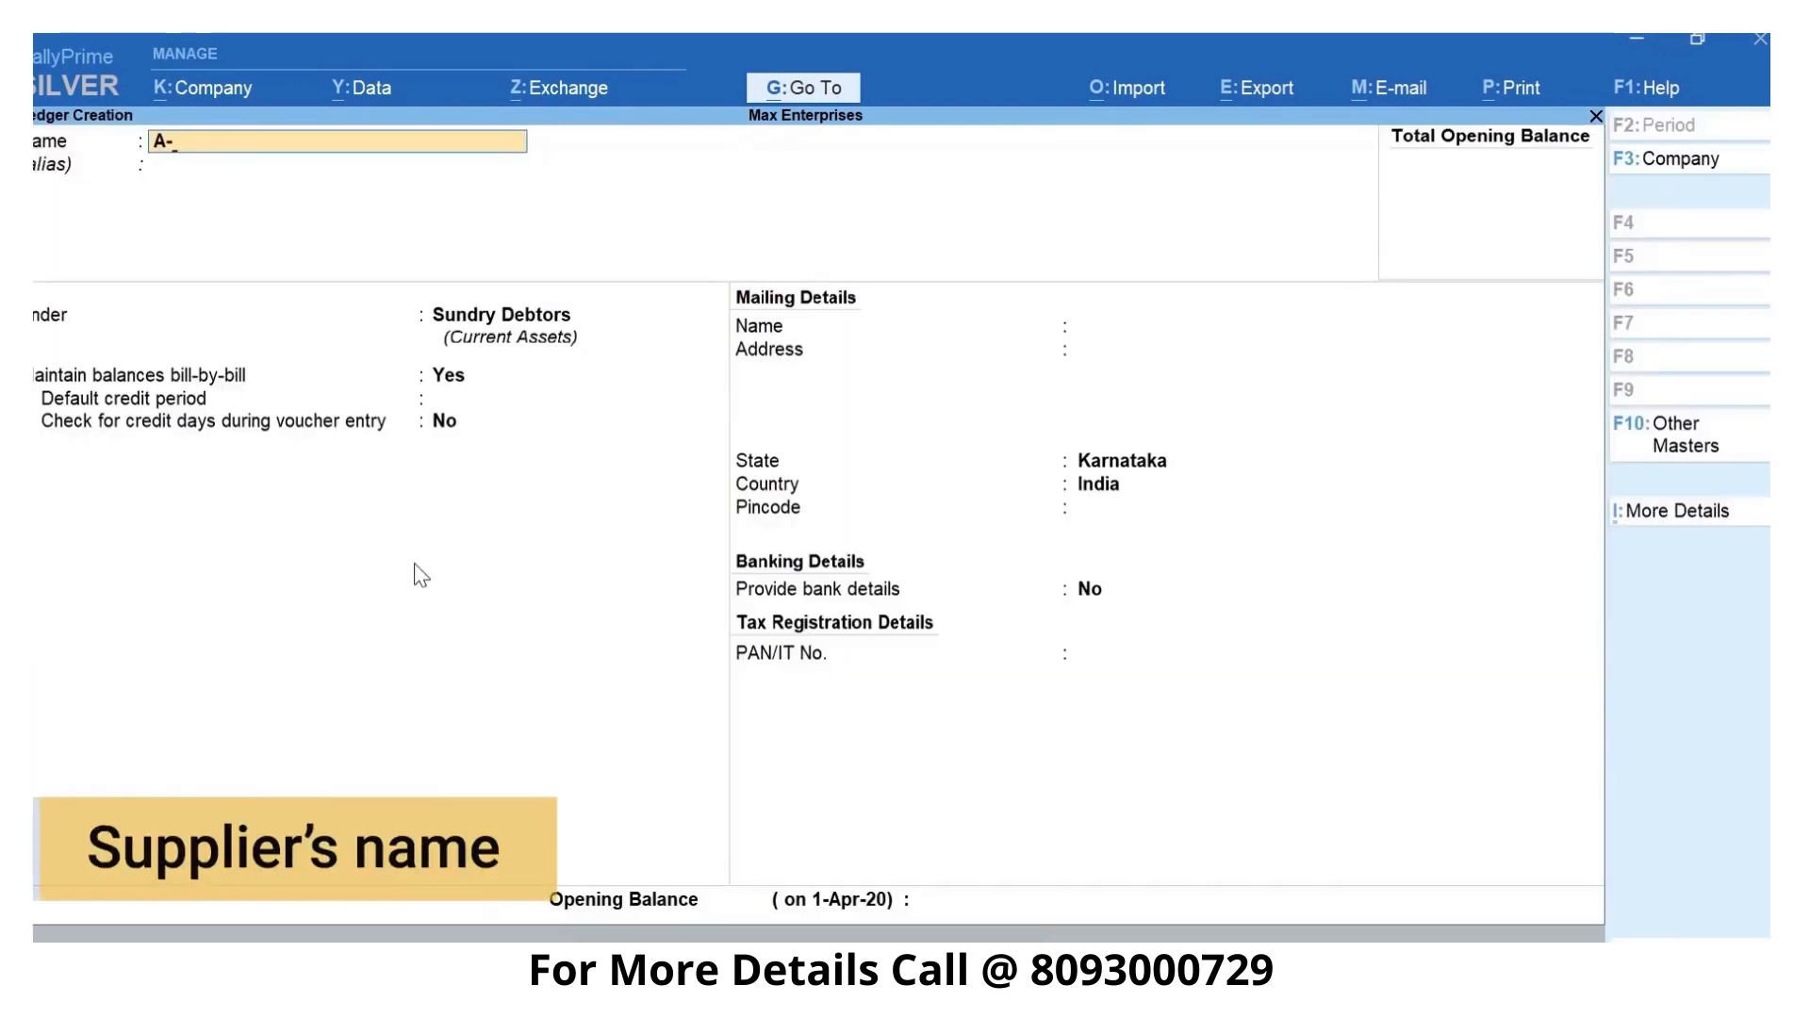
type("One Electronics")
key("Return")
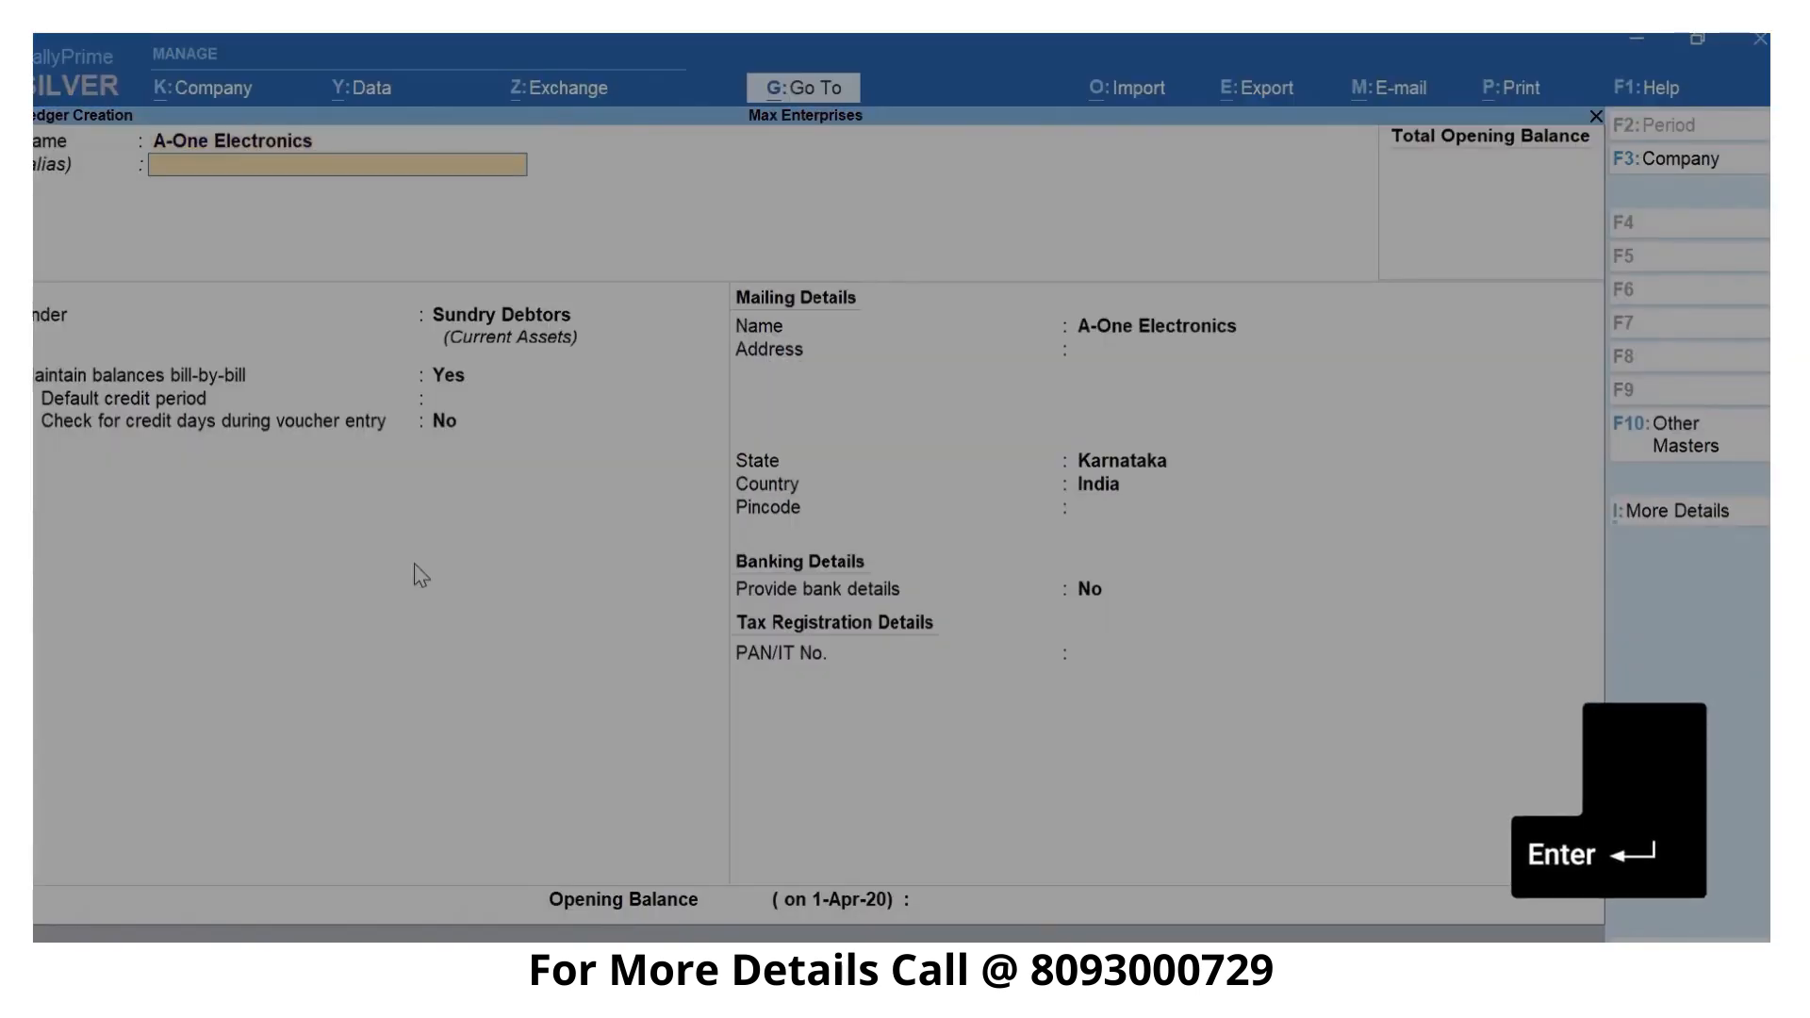
key("Return")
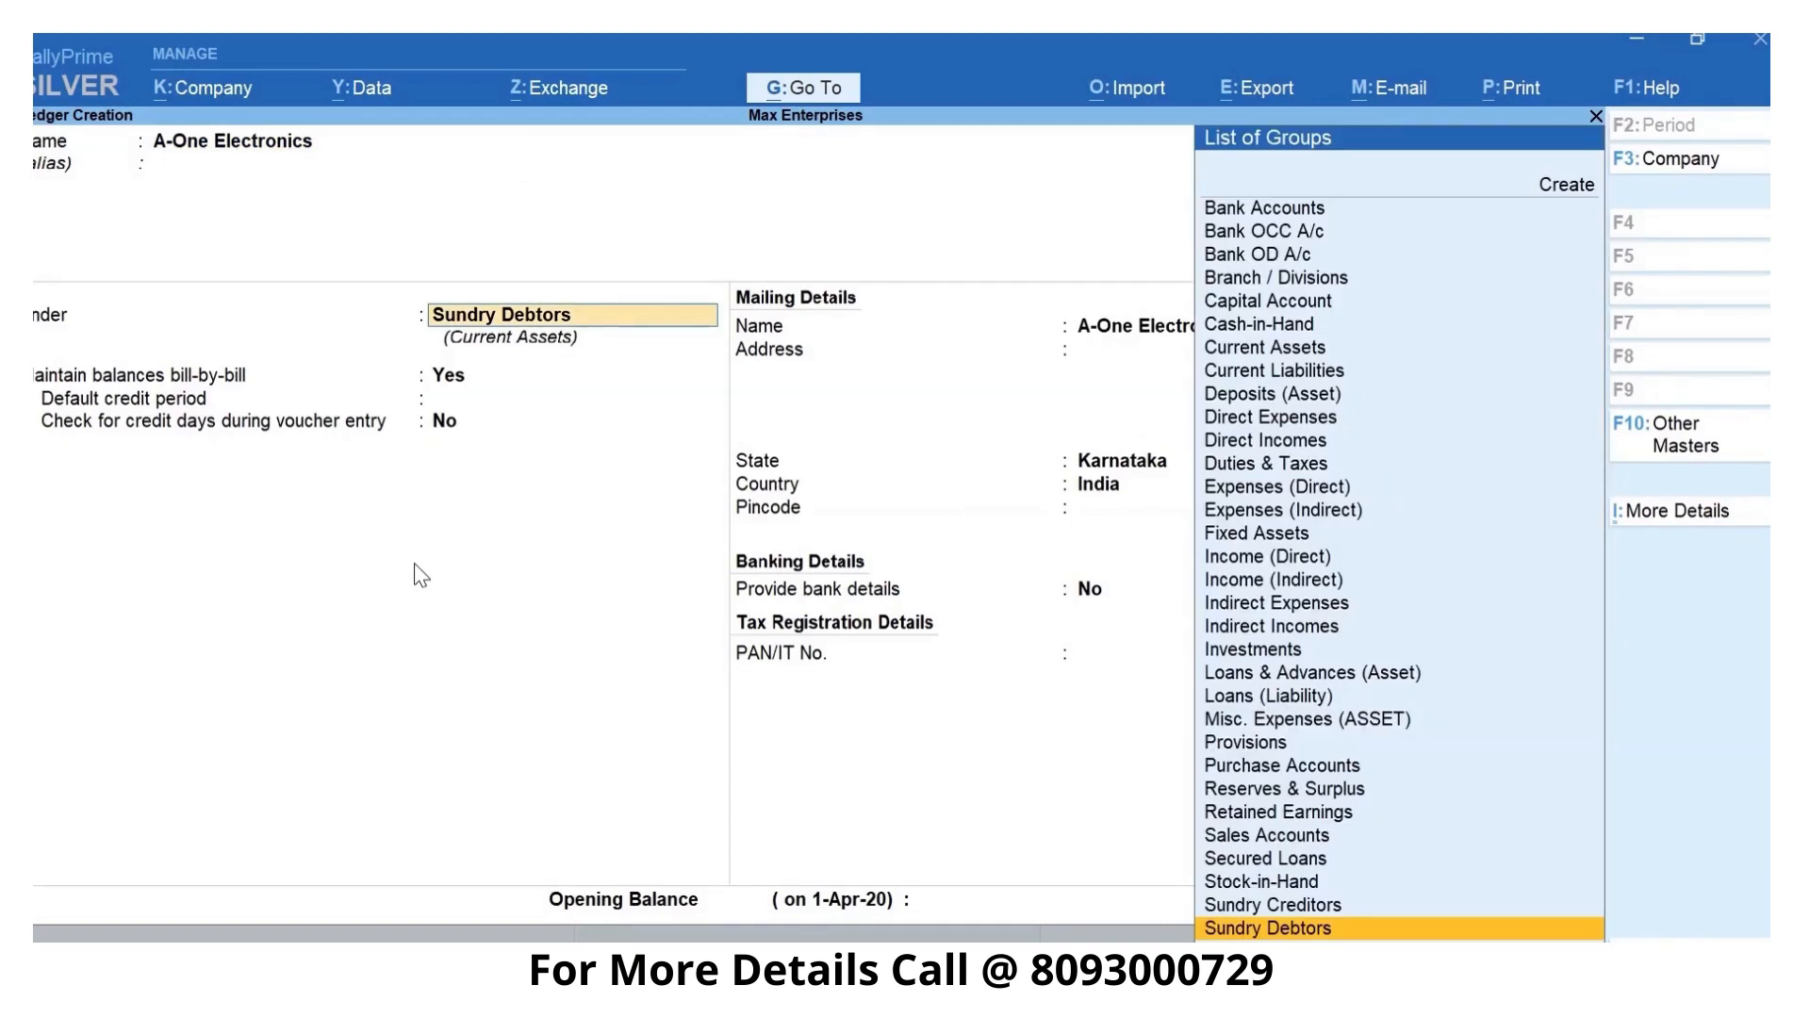
type("Cr")
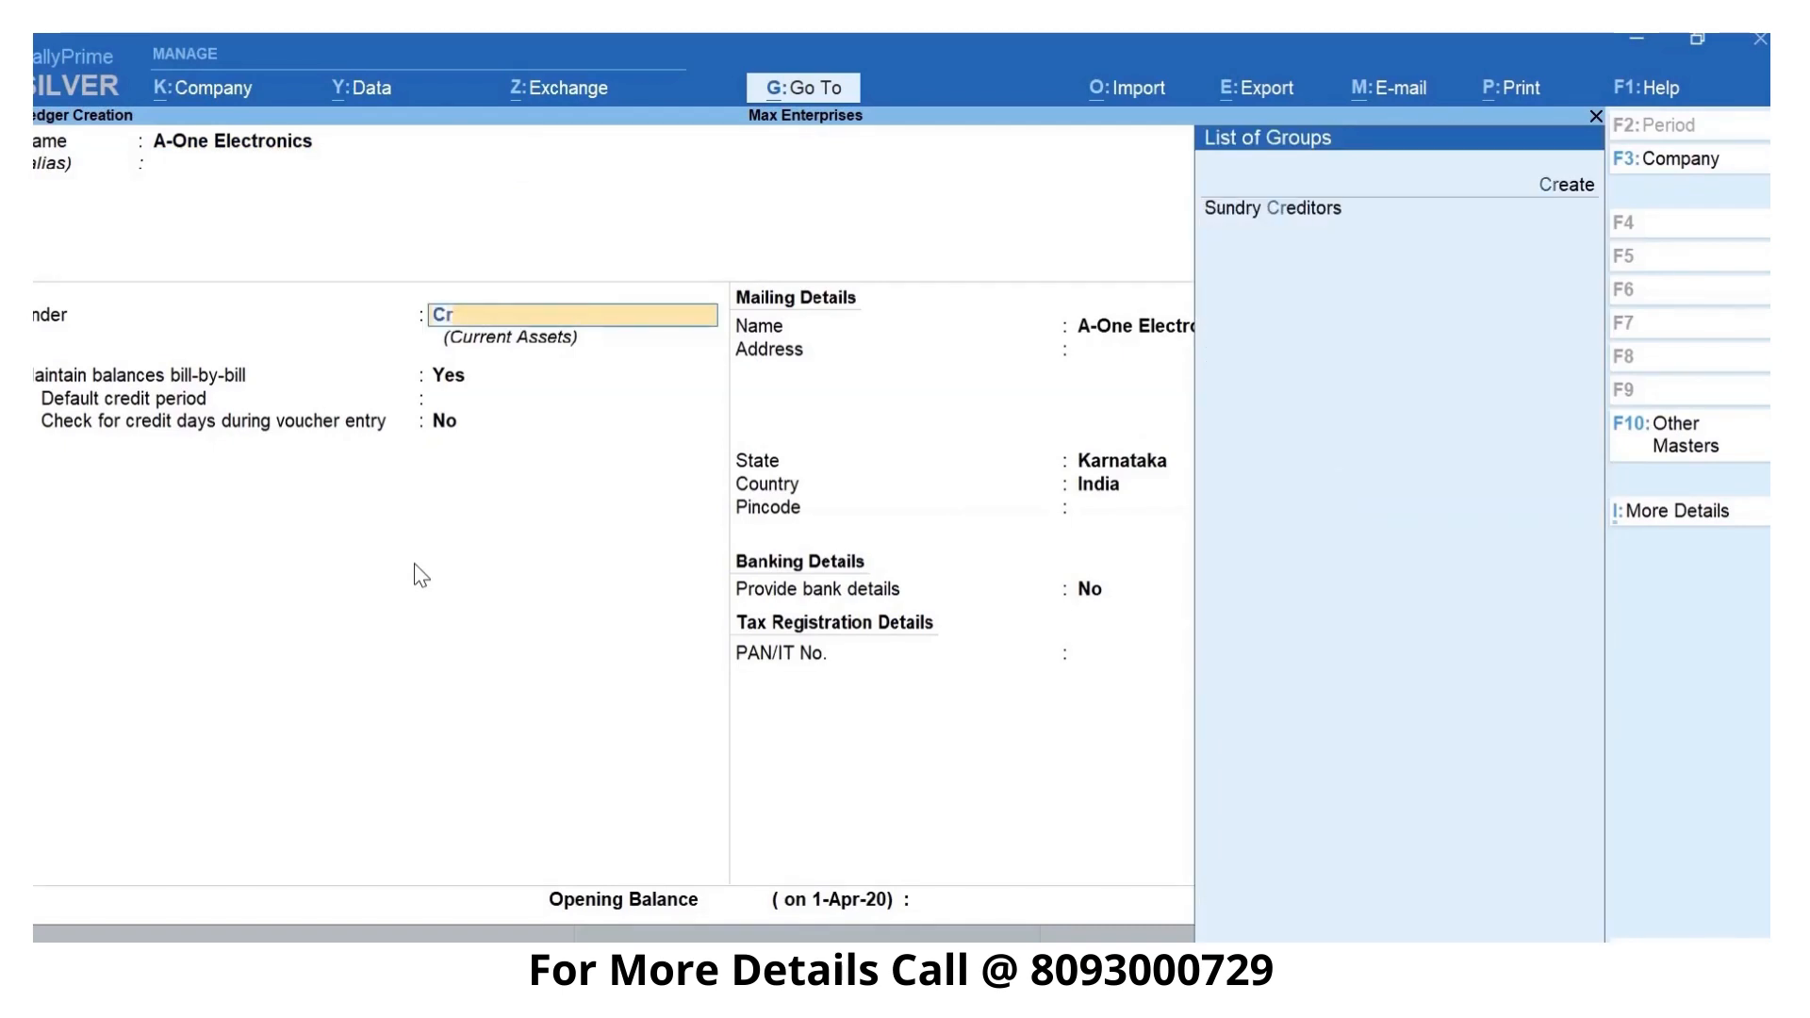
type("e")
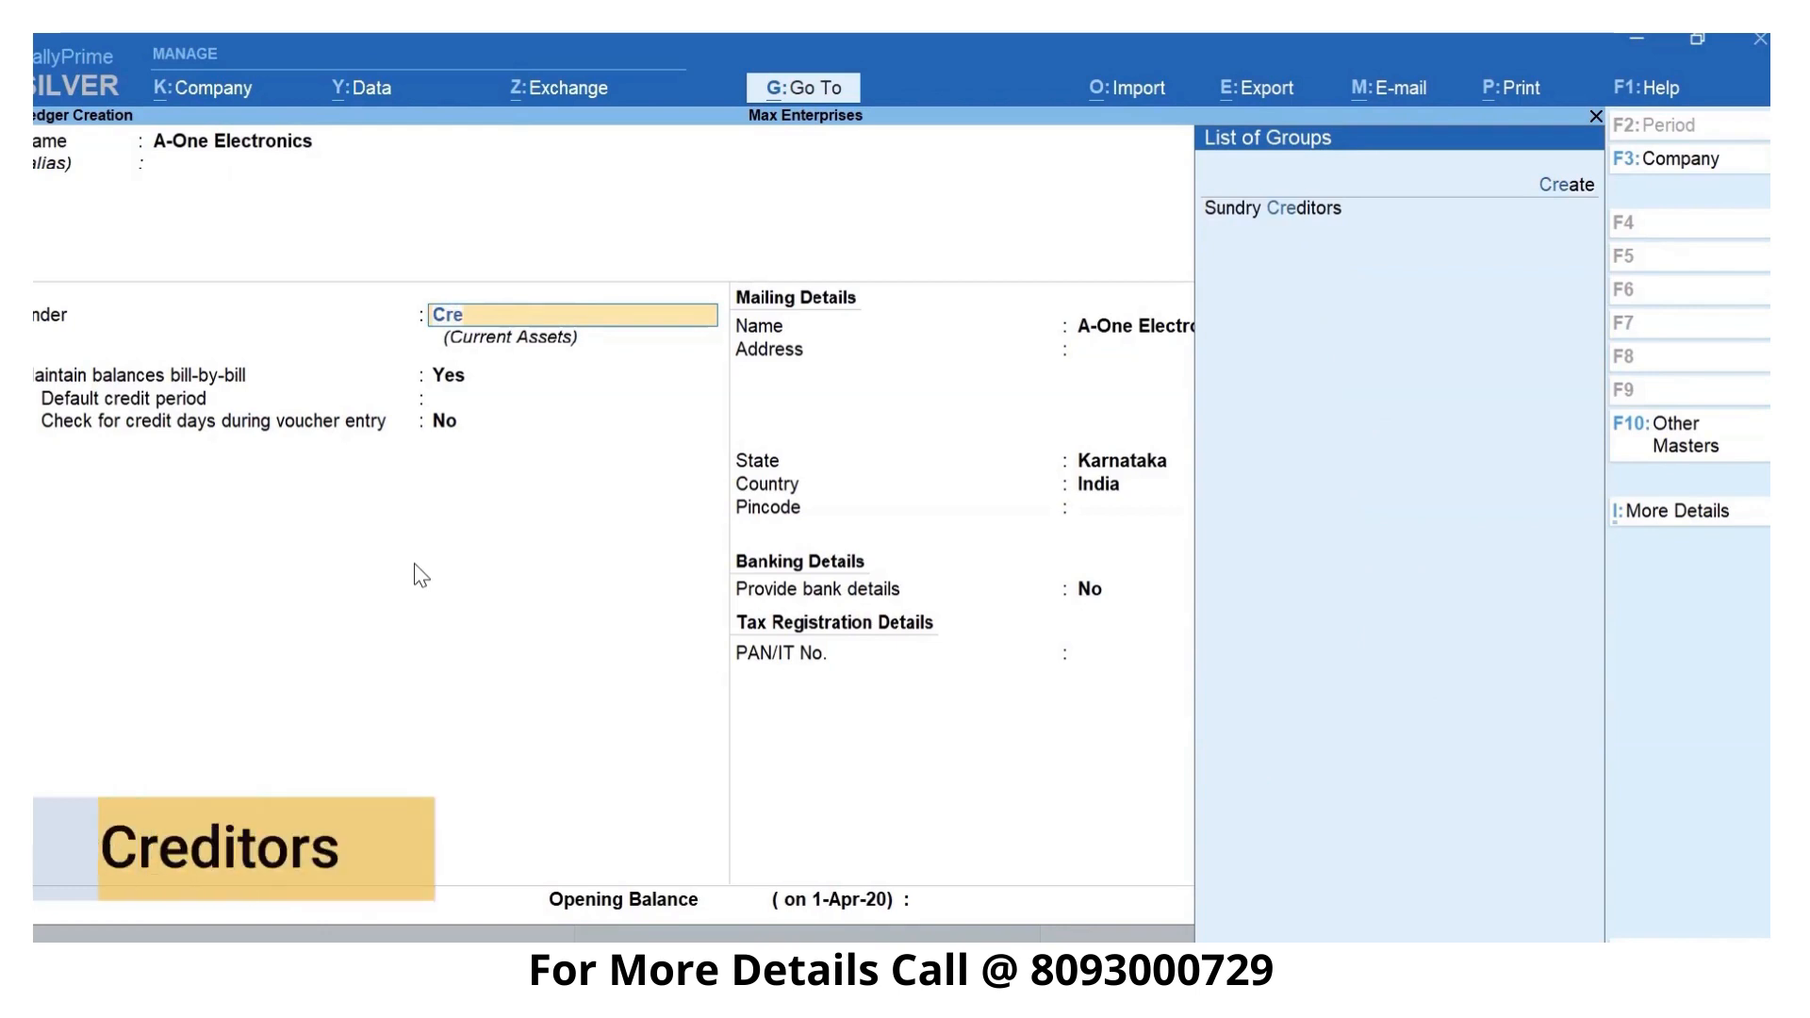
key("Return")
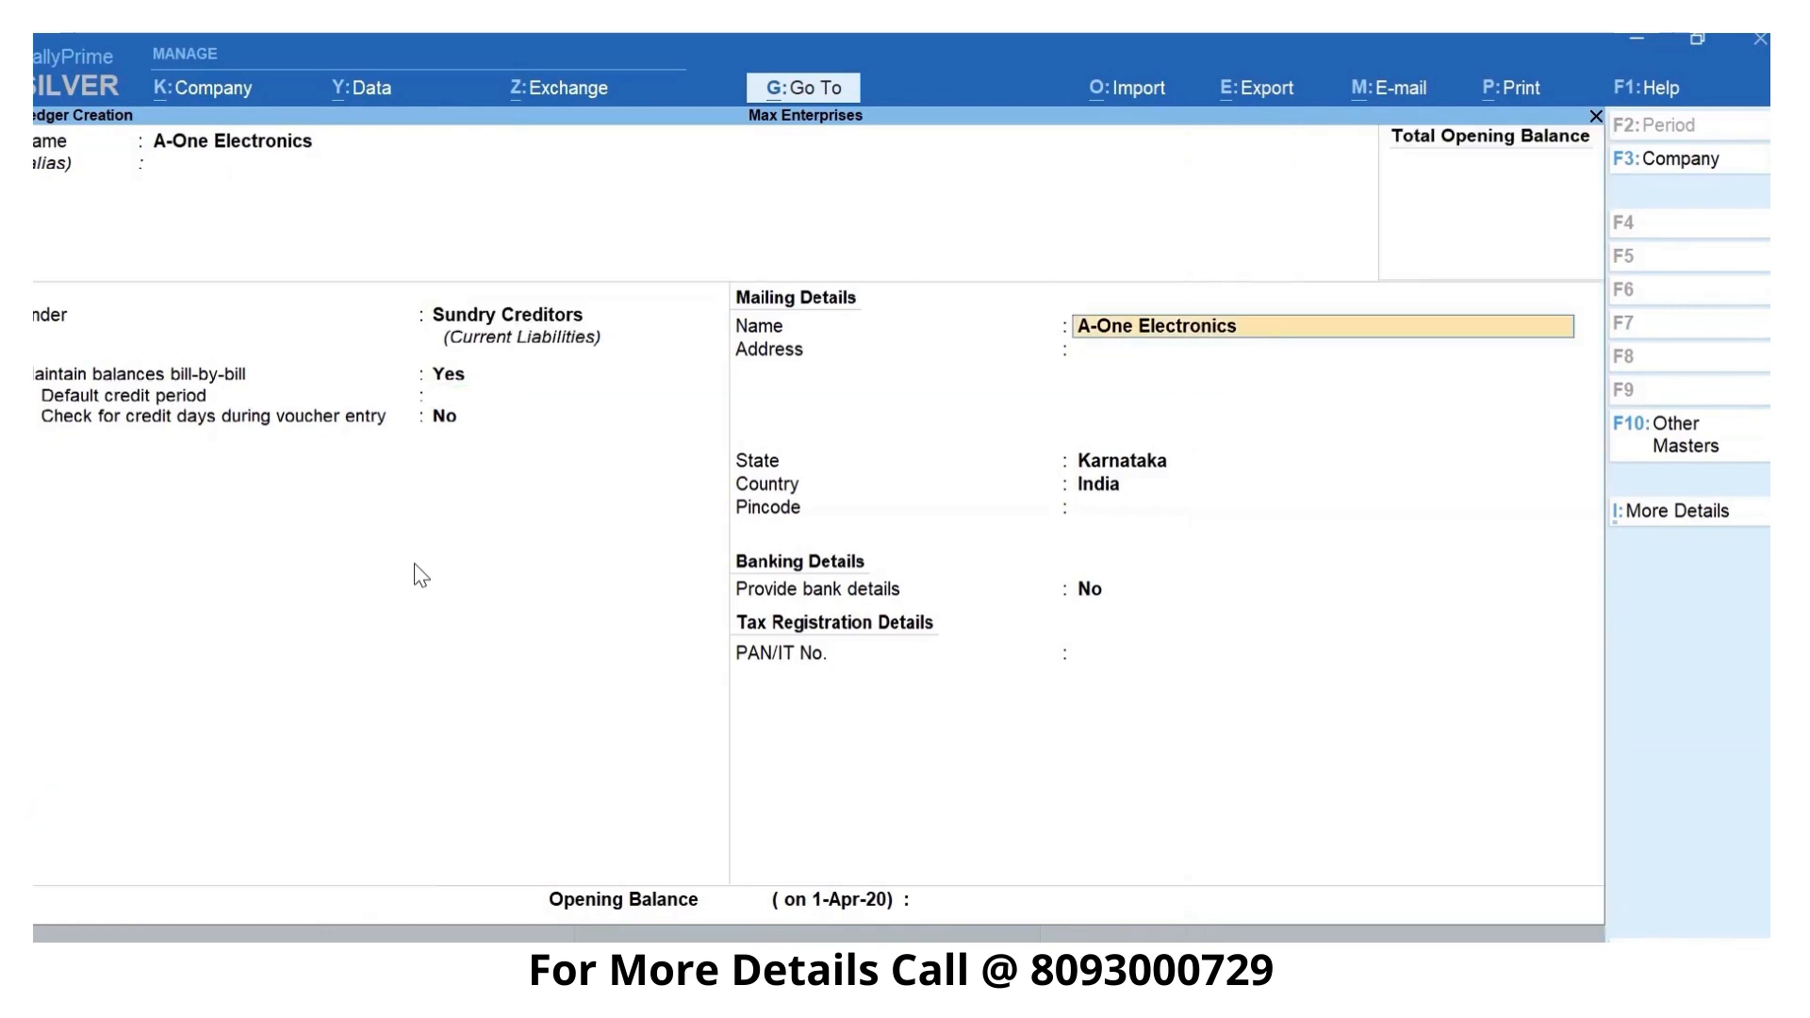
key("Return")
key("Return")
key("Return")
key("Return")
key("Return")
key("Return")
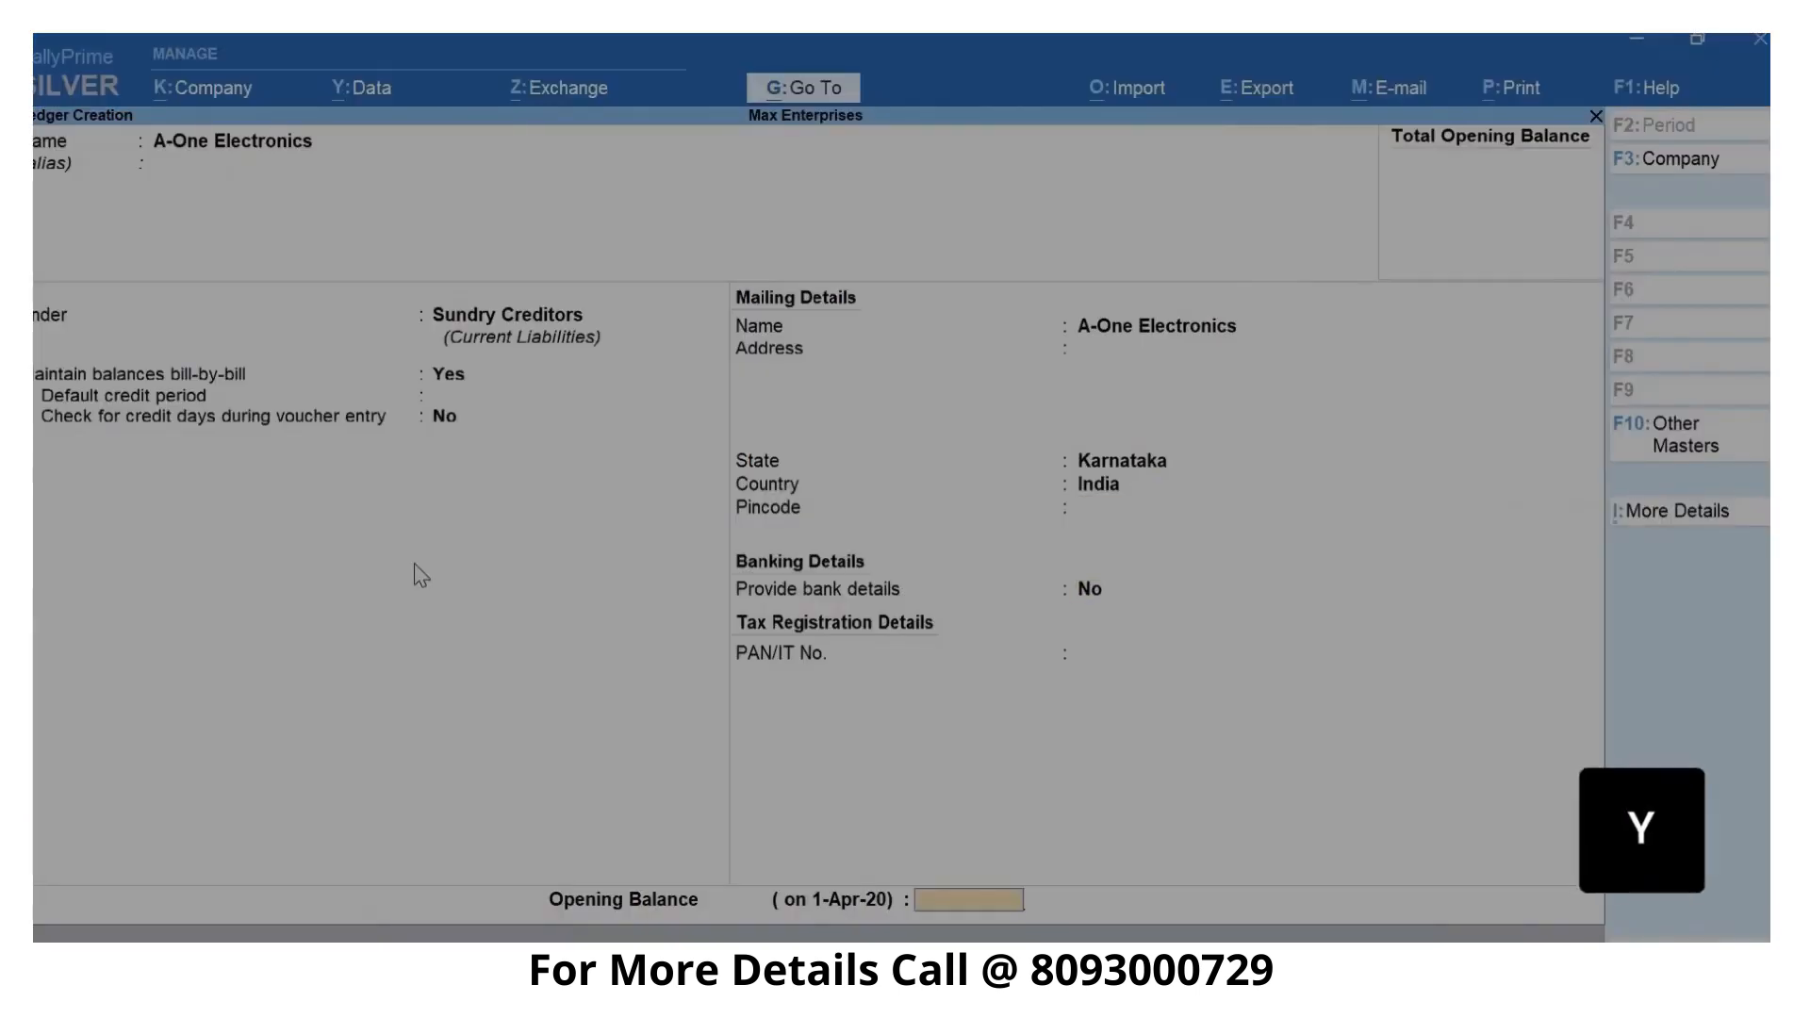
key("y")
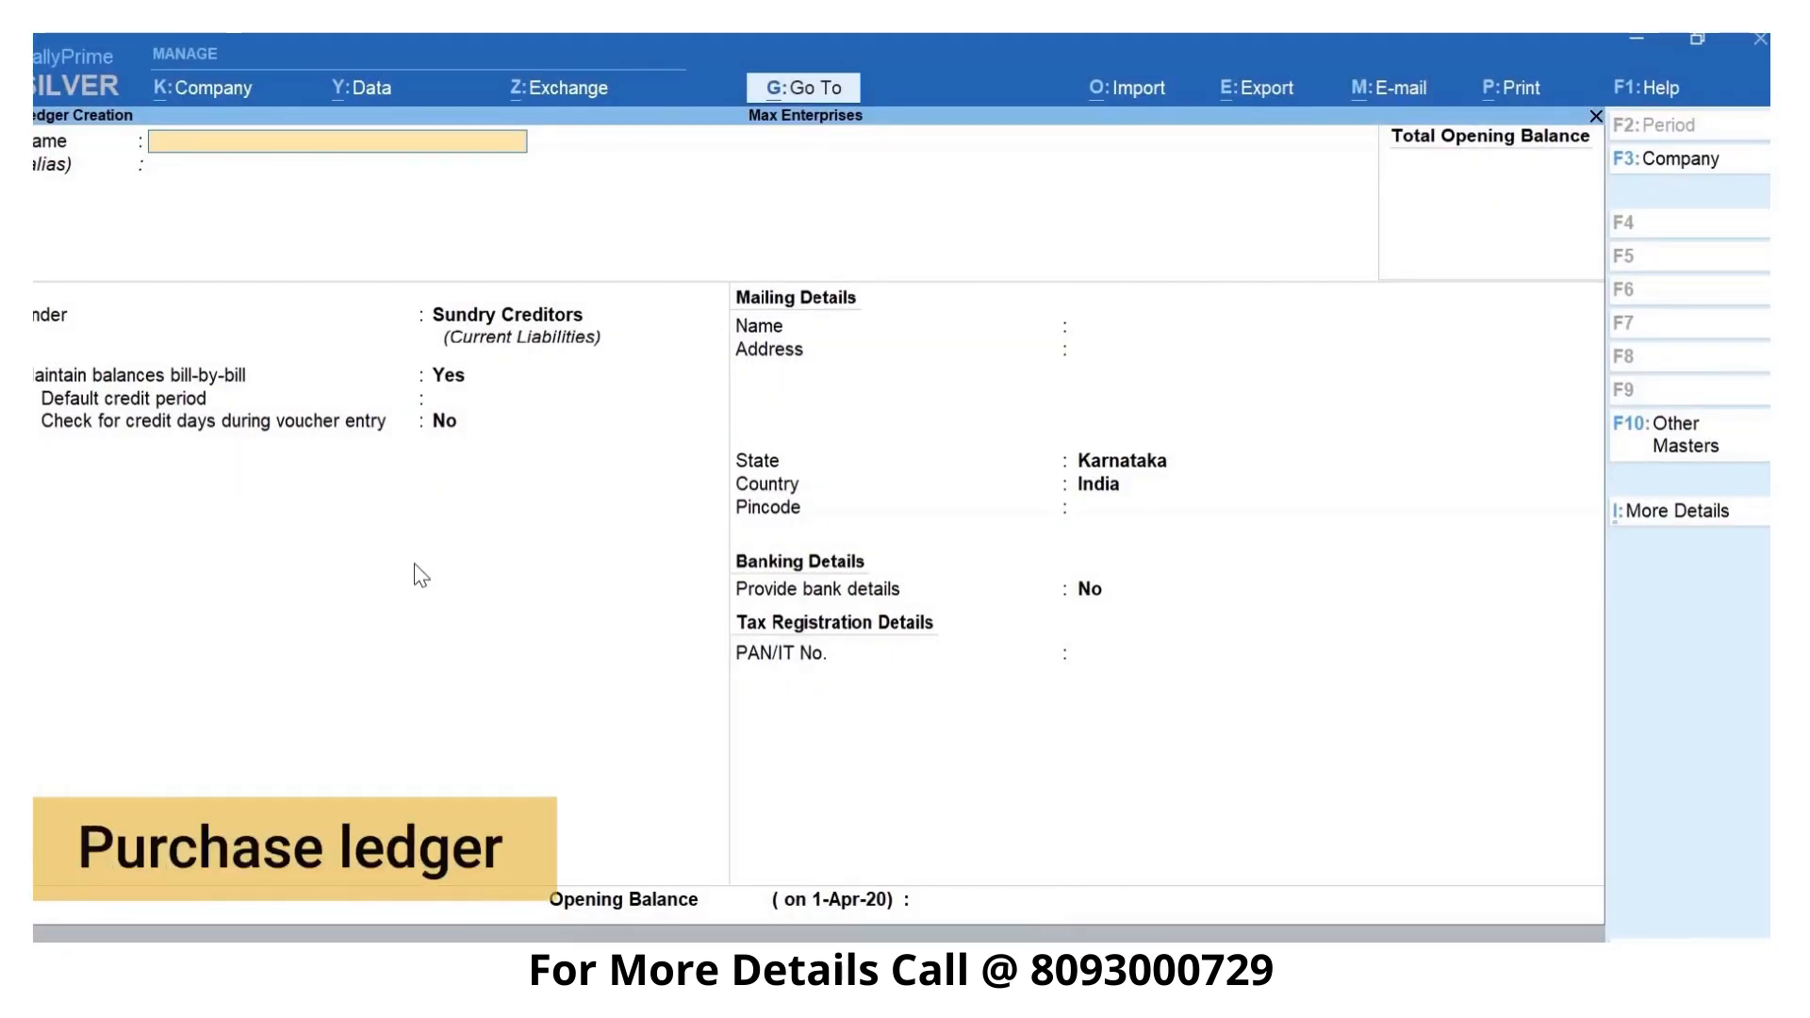
- Create a ledger named Purchases under the Purchase Accounts group and save it
type("Purchas")
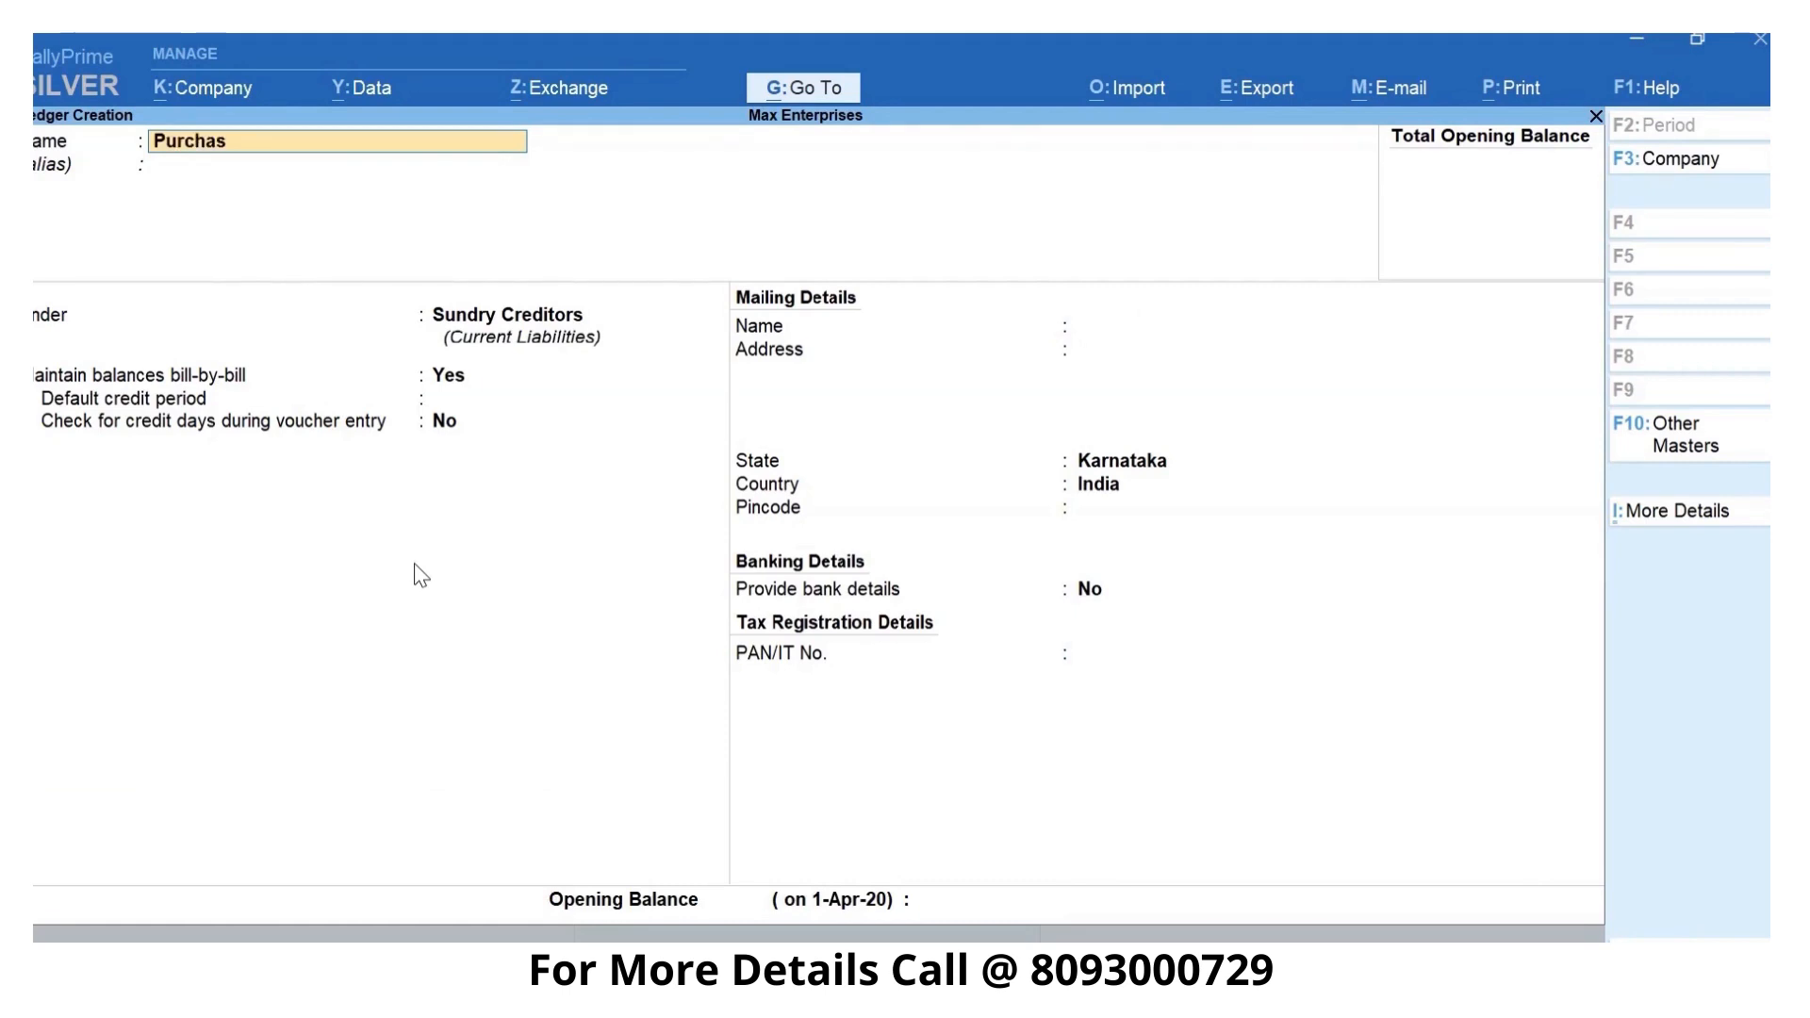
type("es")
key("Return")
type("Pu")
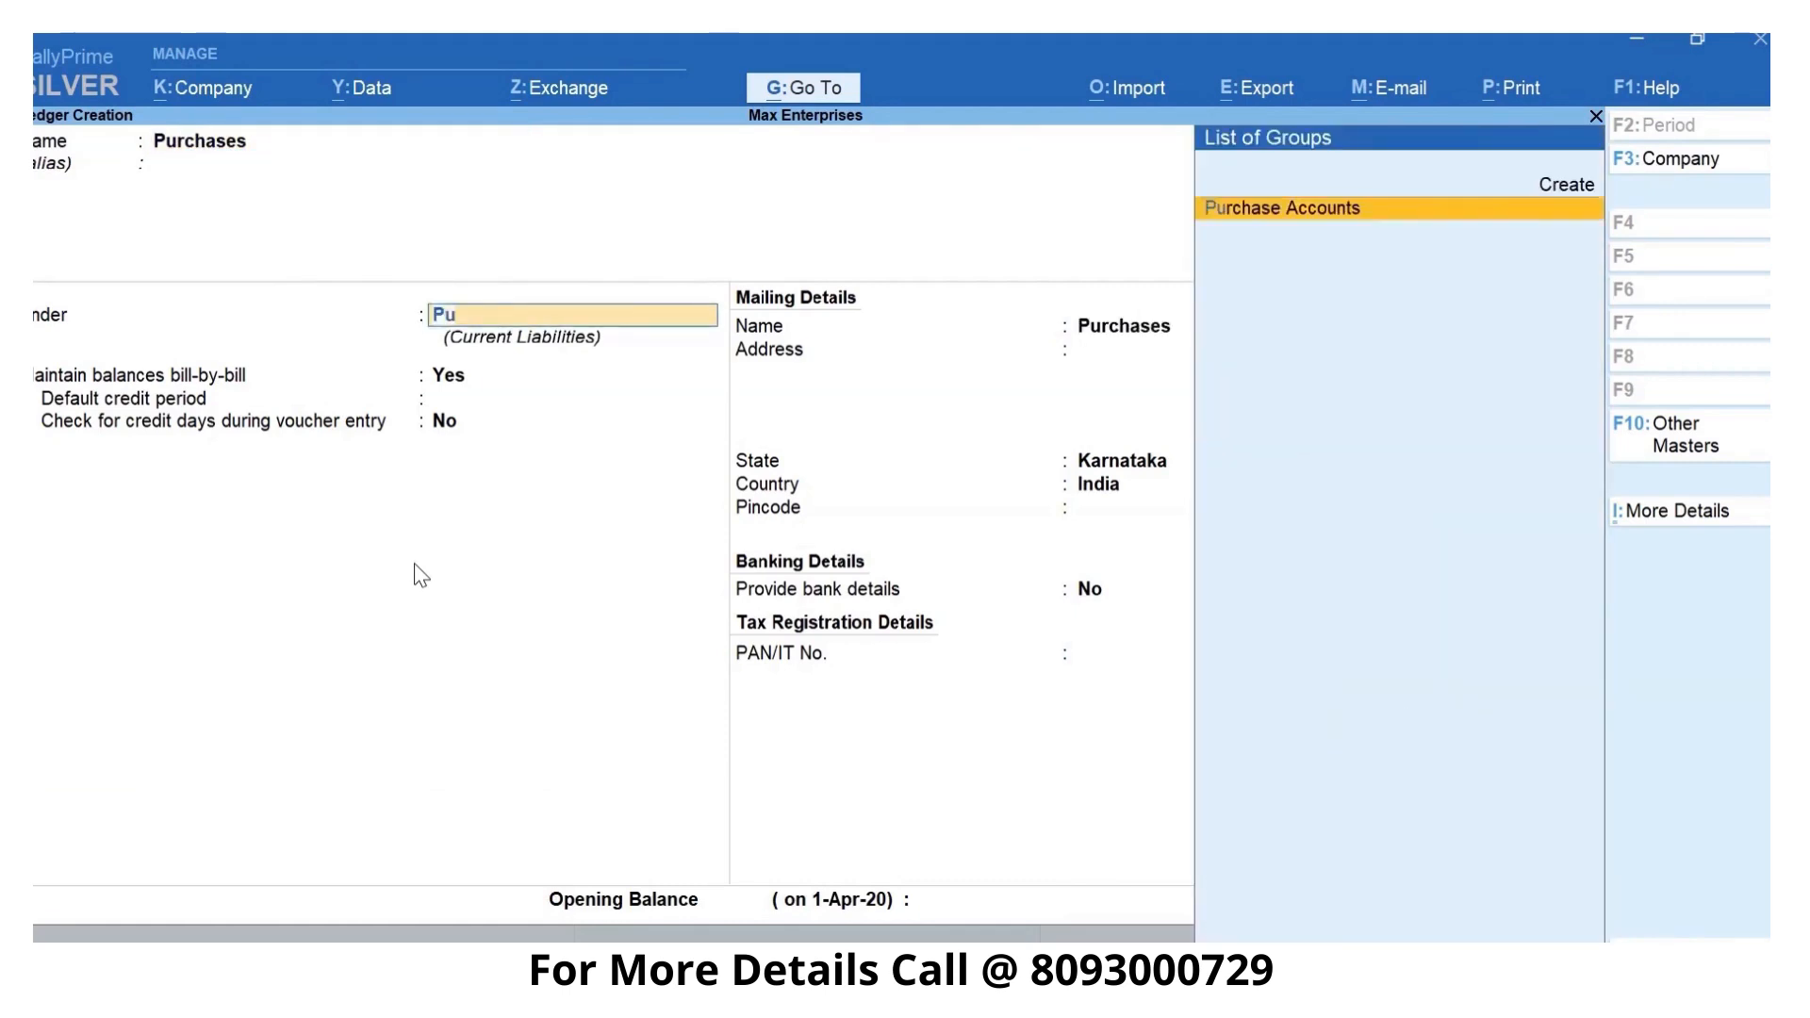
type("r")
key("Return")
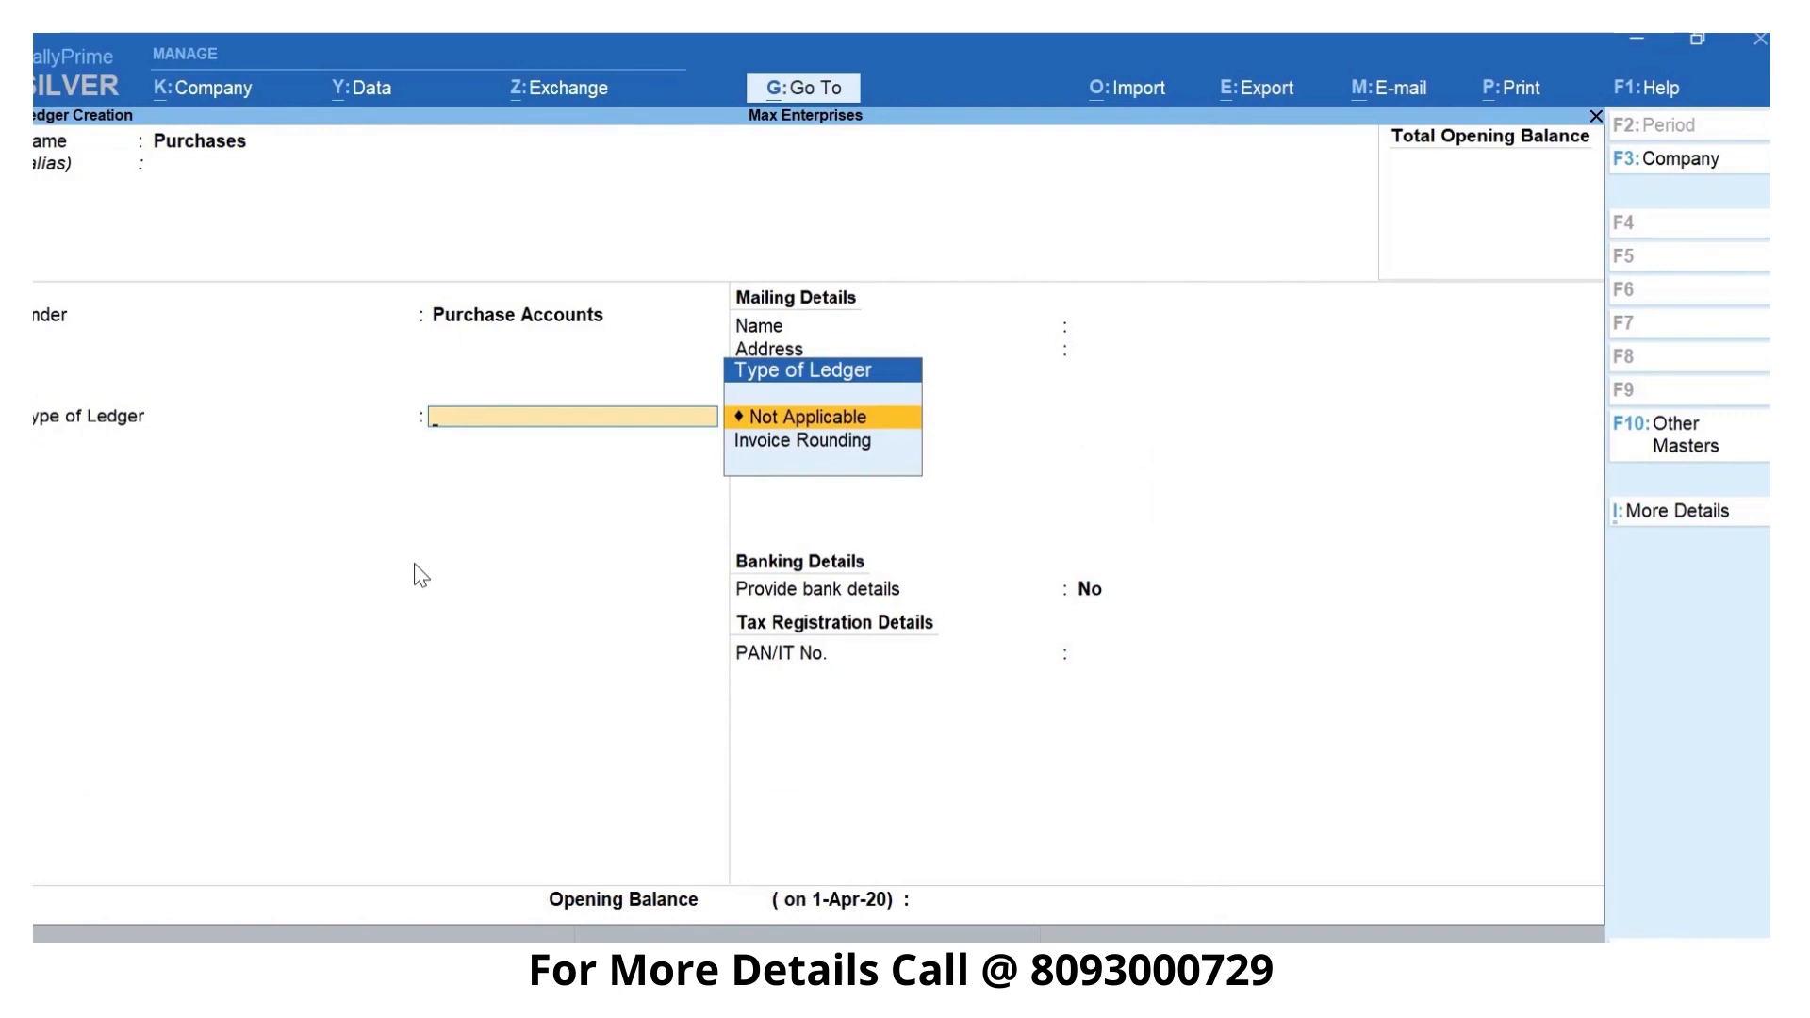
key("ctrl+a")
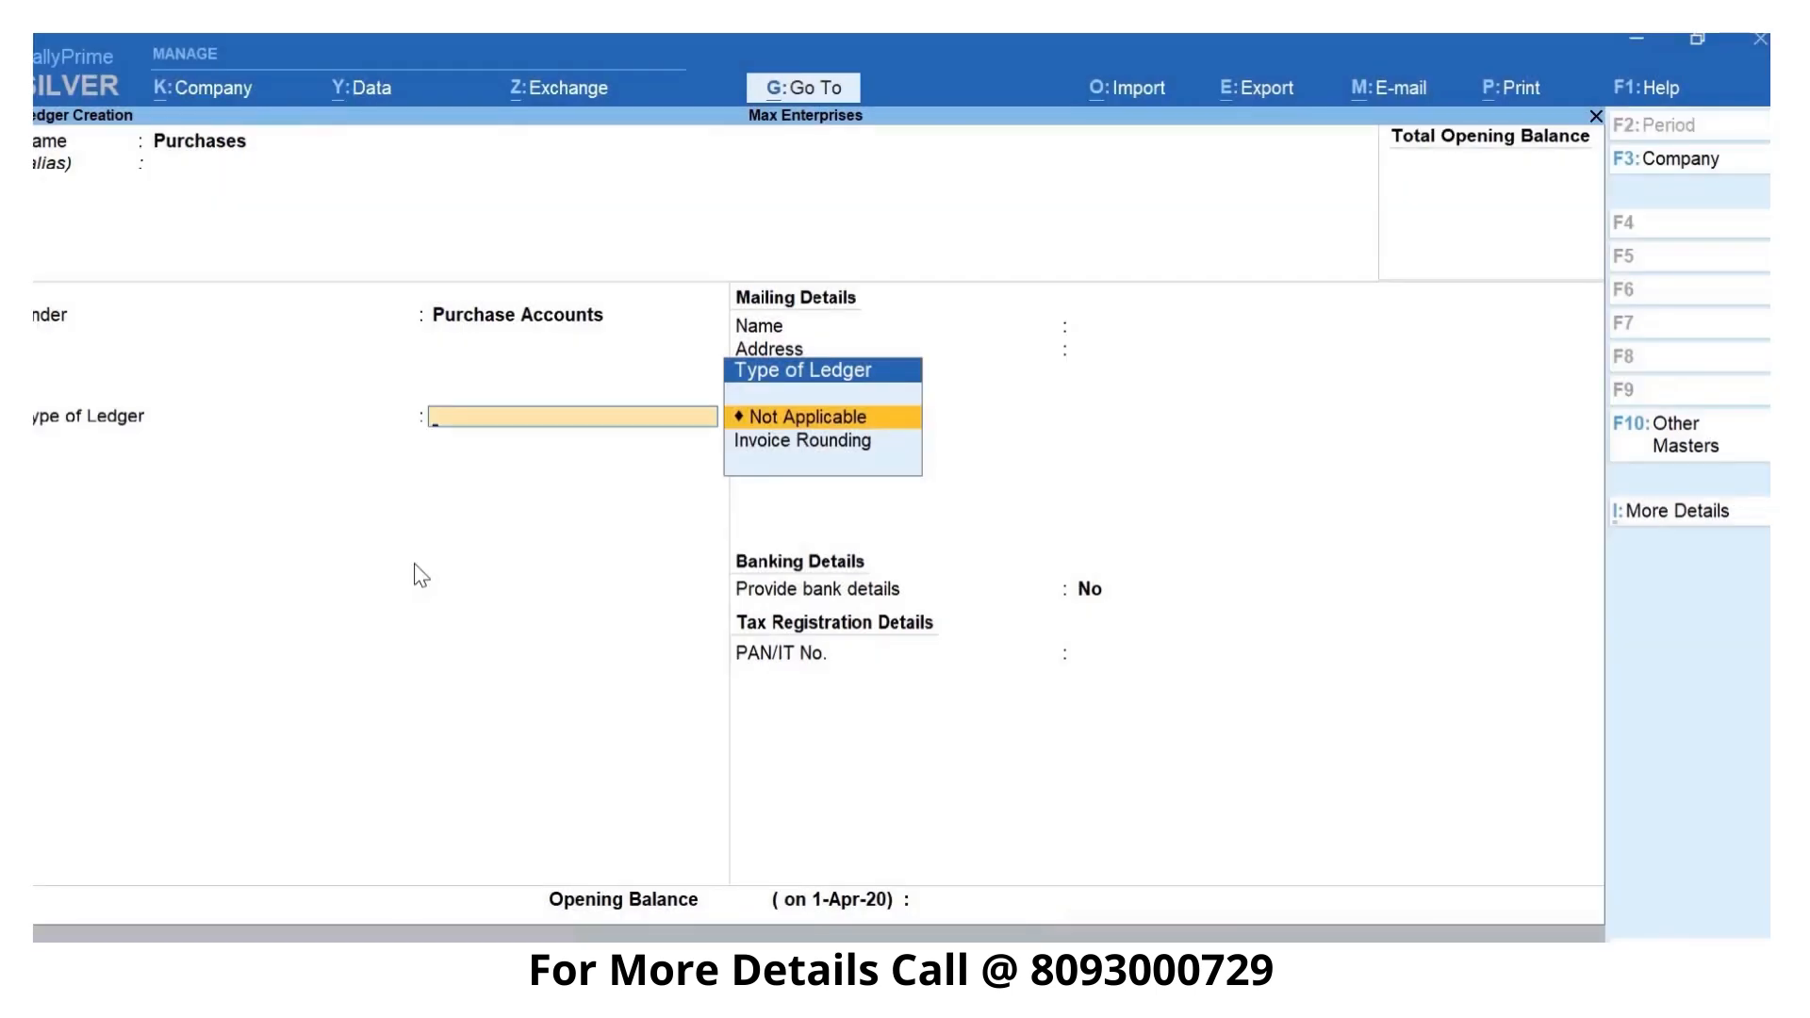
key("Escape")
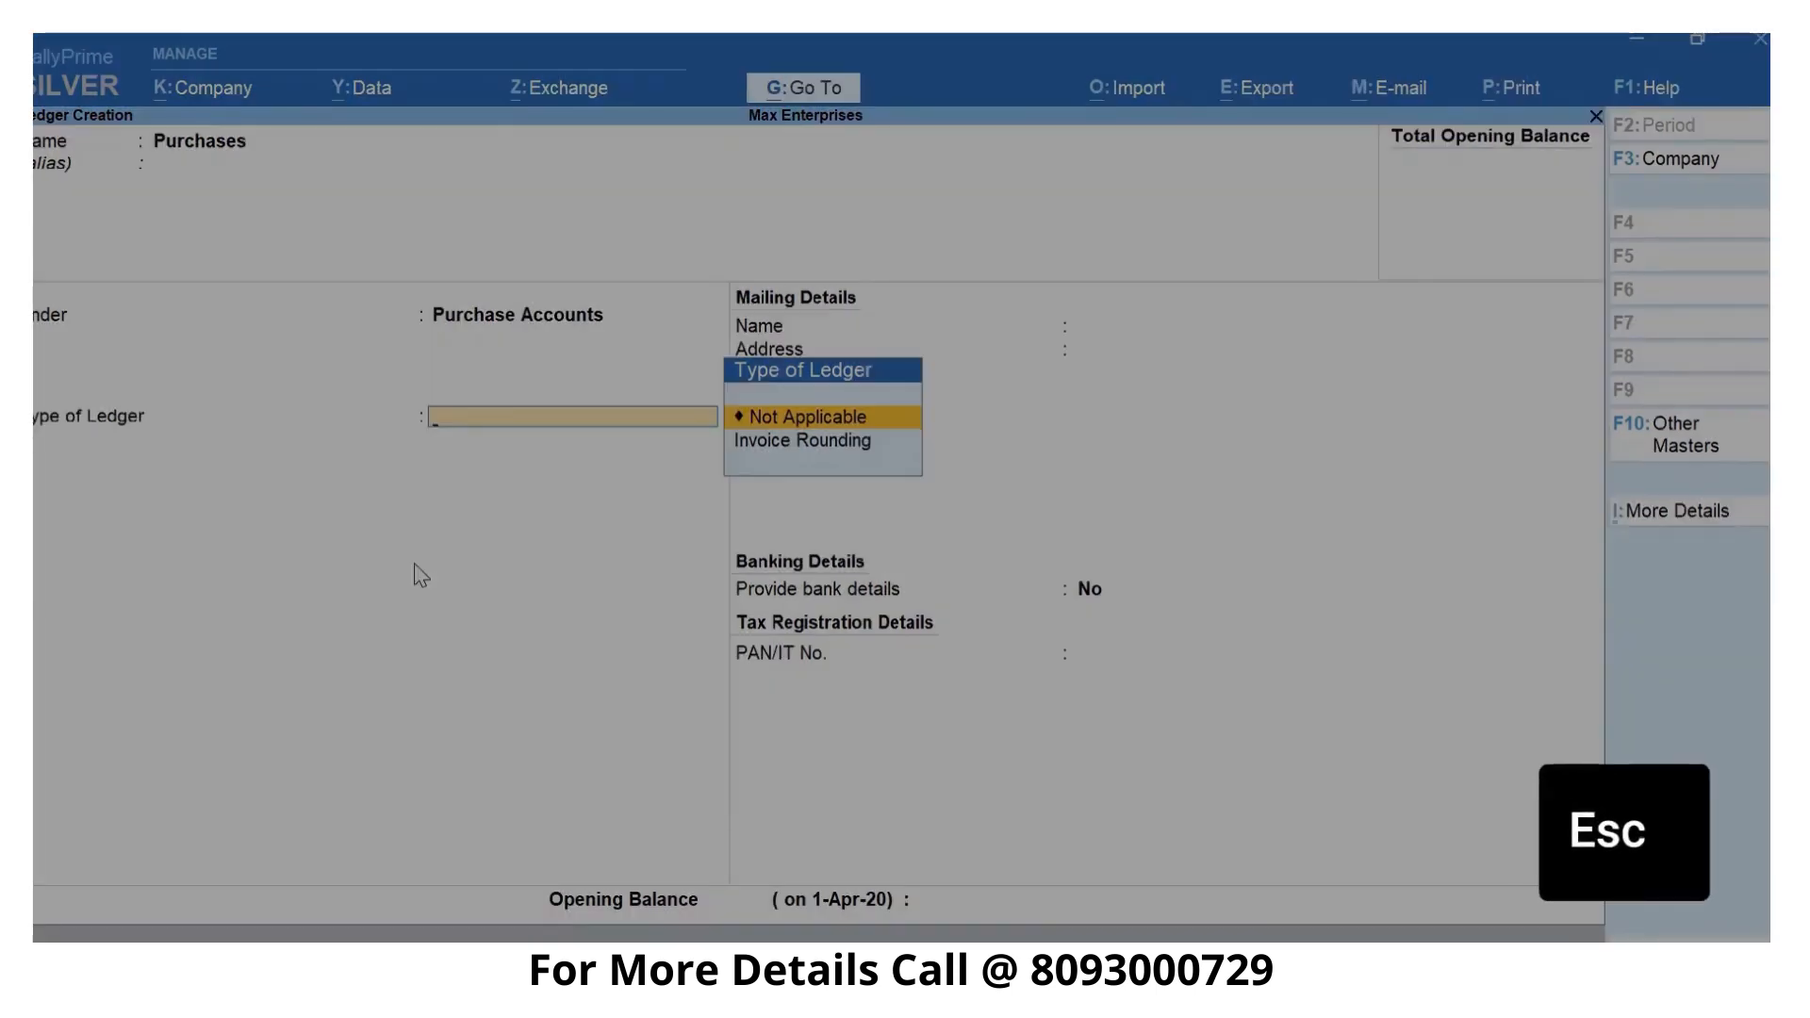
key("ctrl+a")
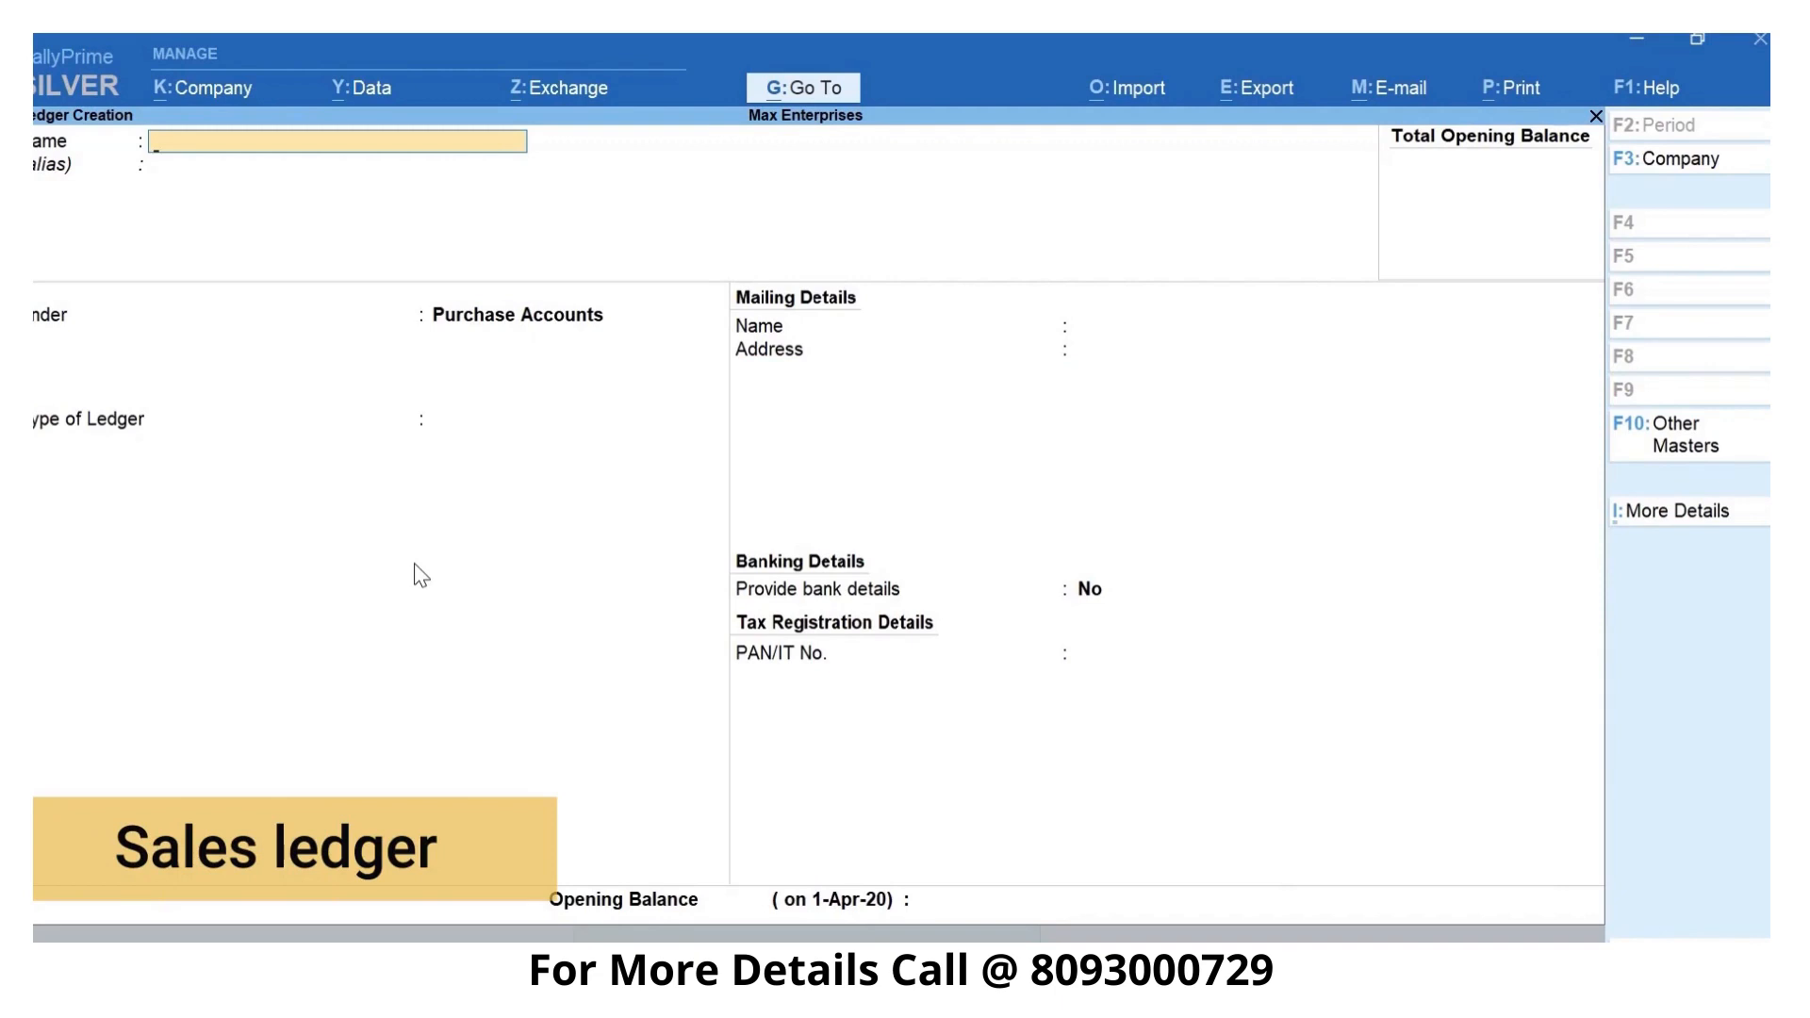
- Create a ledger named Sales under the Sales Accounts group and save it
type("Sales")
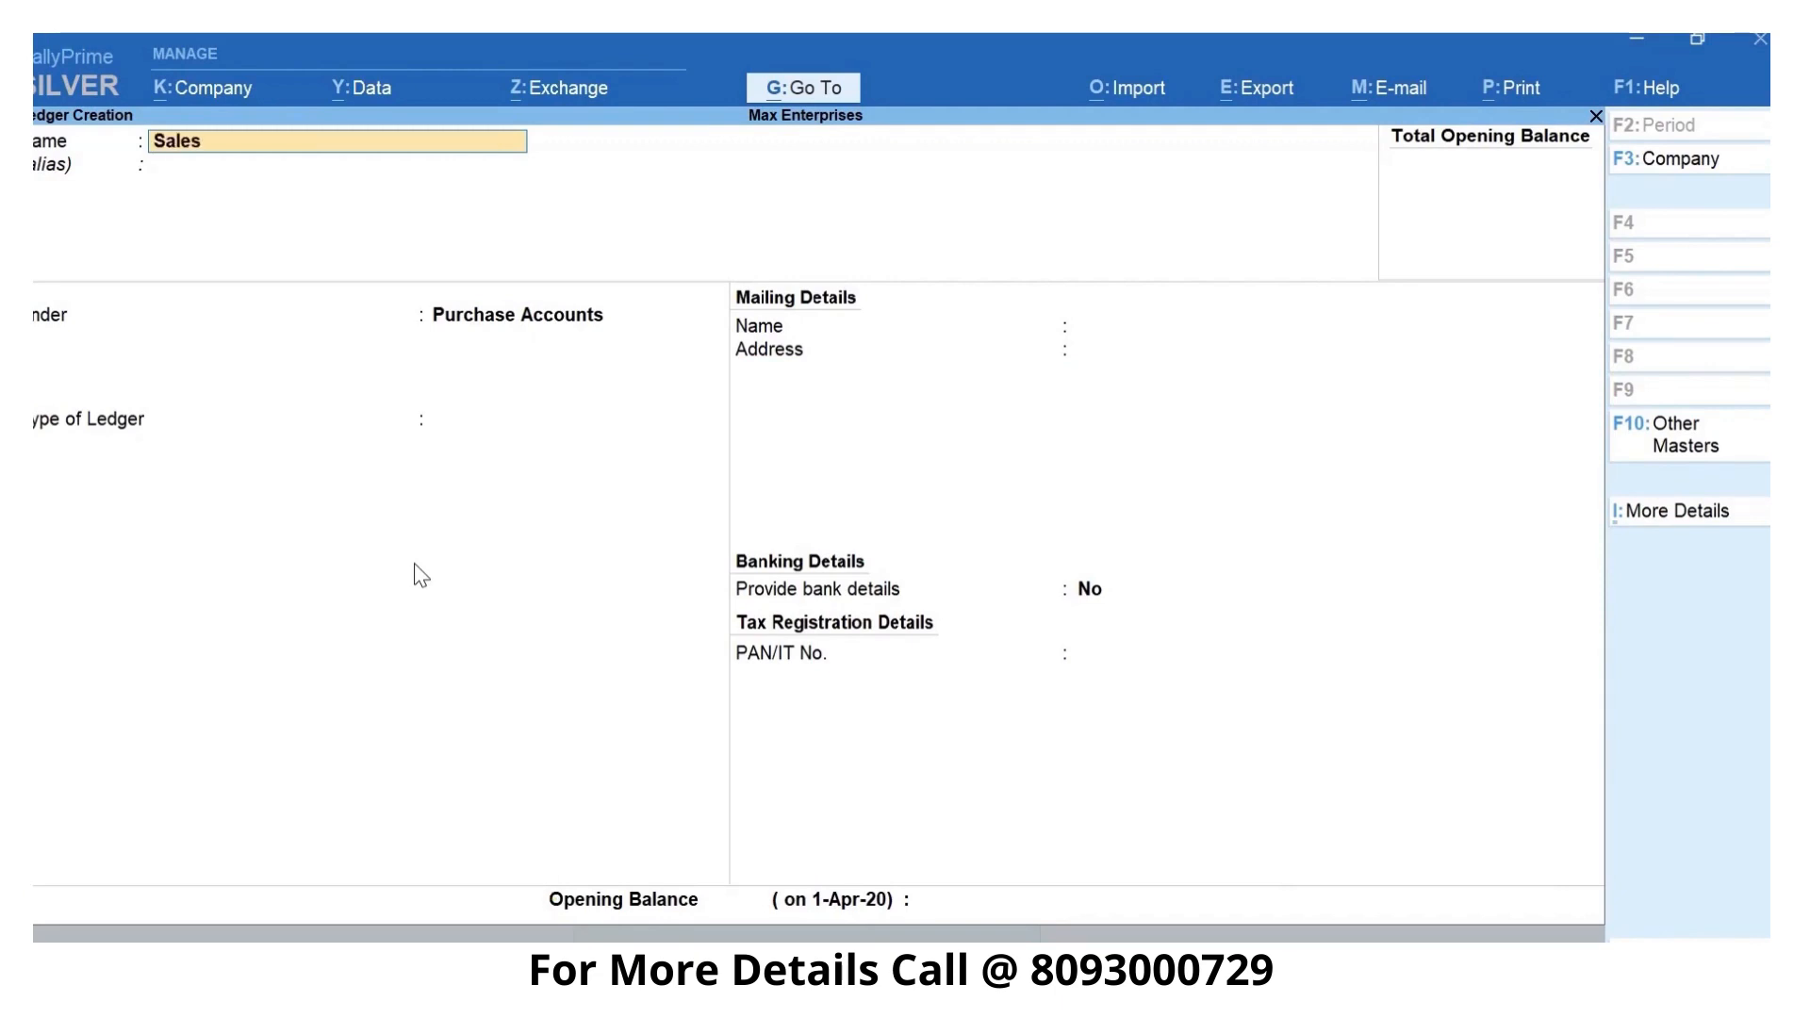
key("Return")
key("Return")
type("Sa")
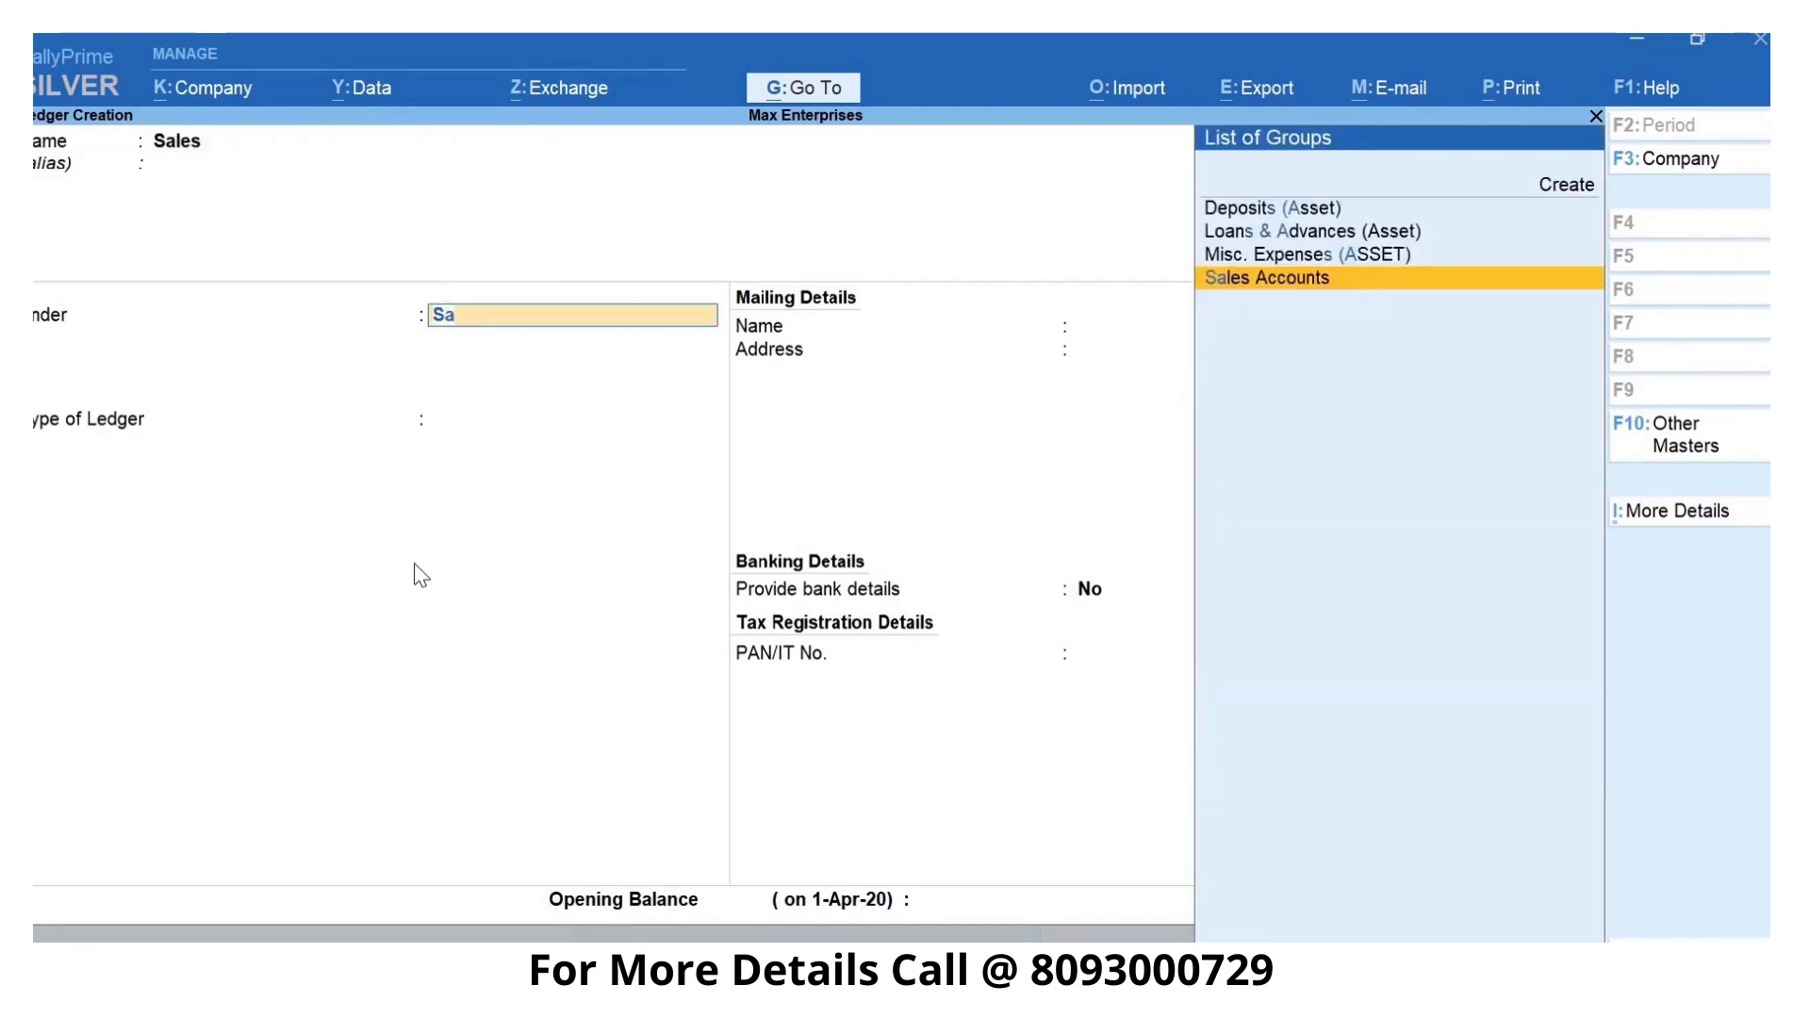
key("Return")
key("ctrl")
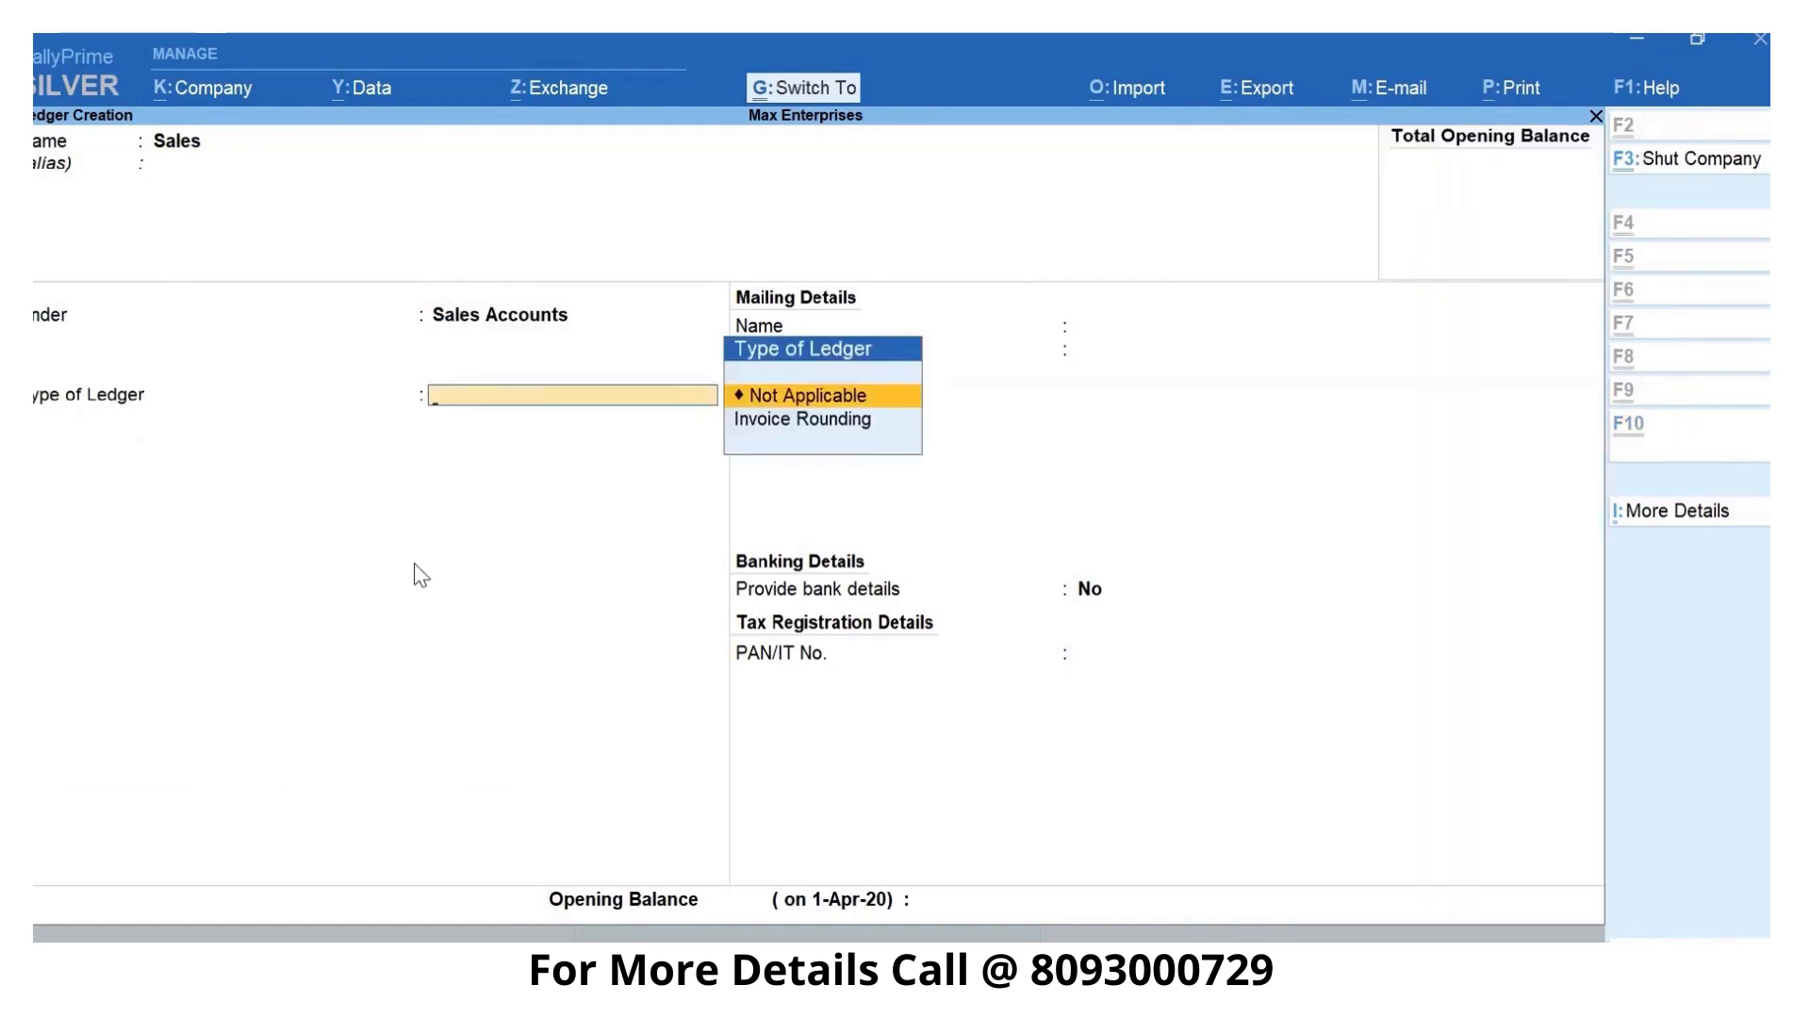
key("ctrl+a")
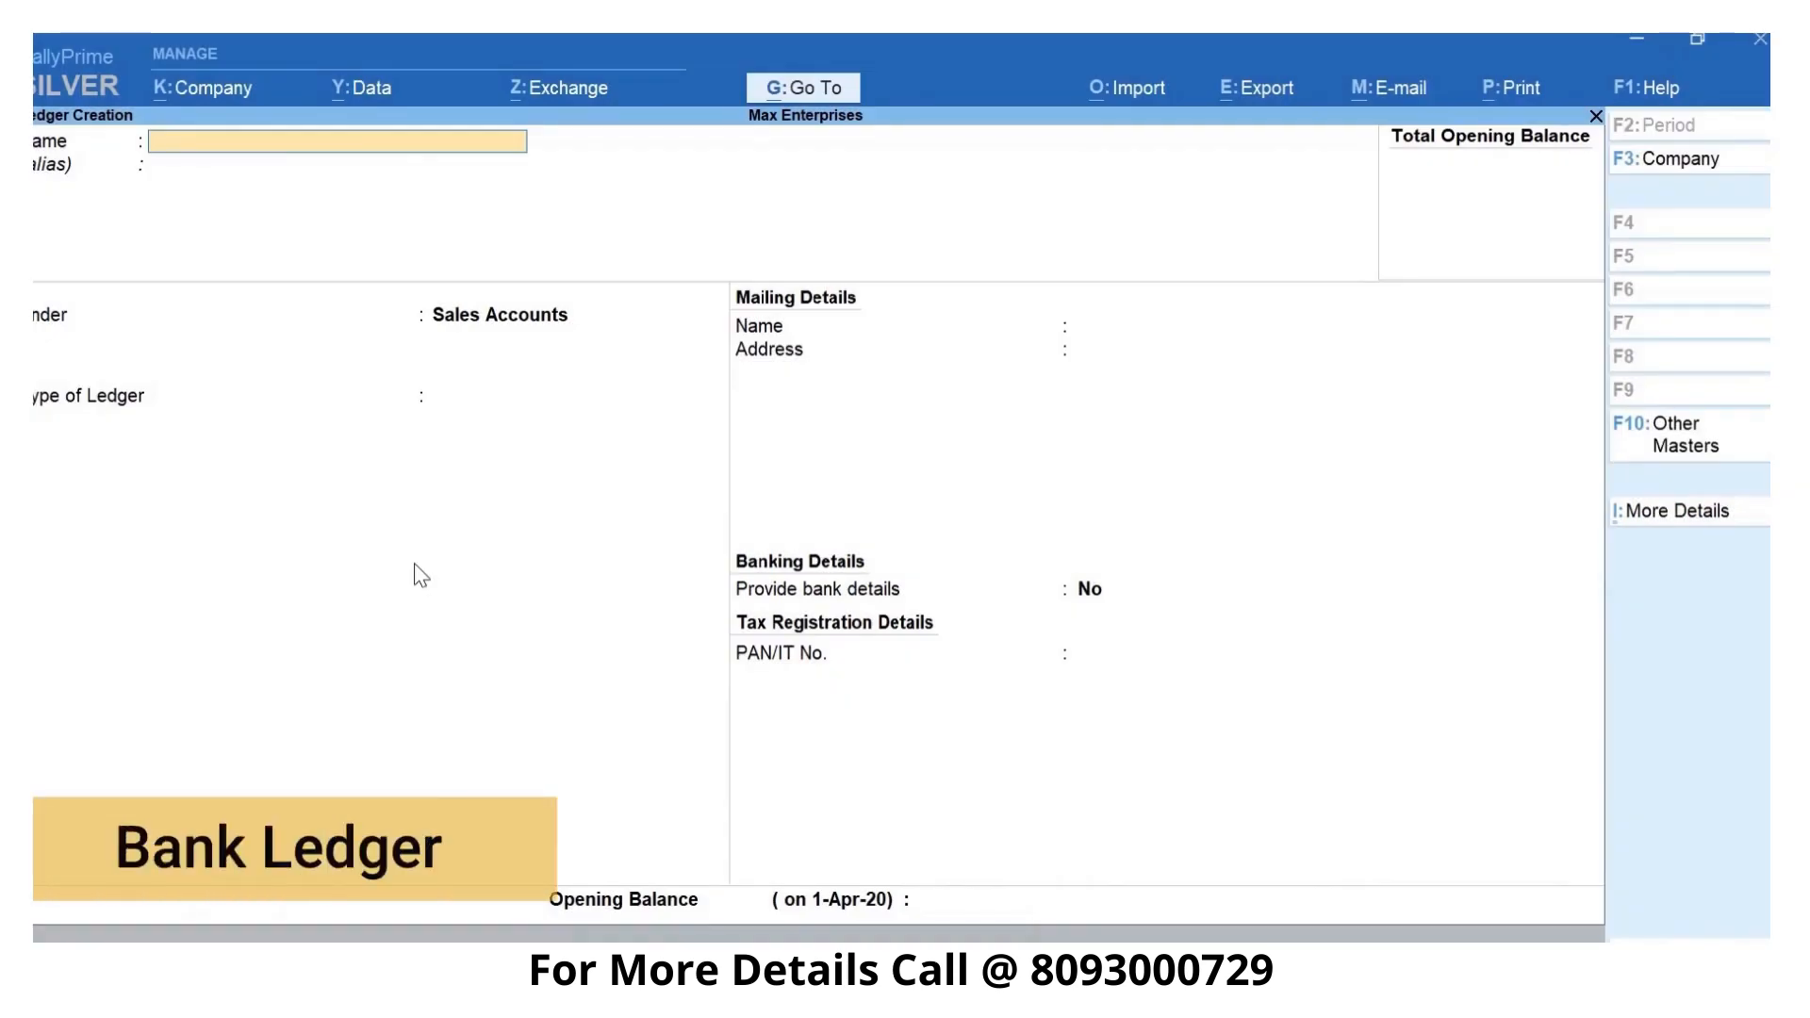
- Name the new ledger ICICI Bank and place it under the Bank Accounts group
type("ICICI Bank")
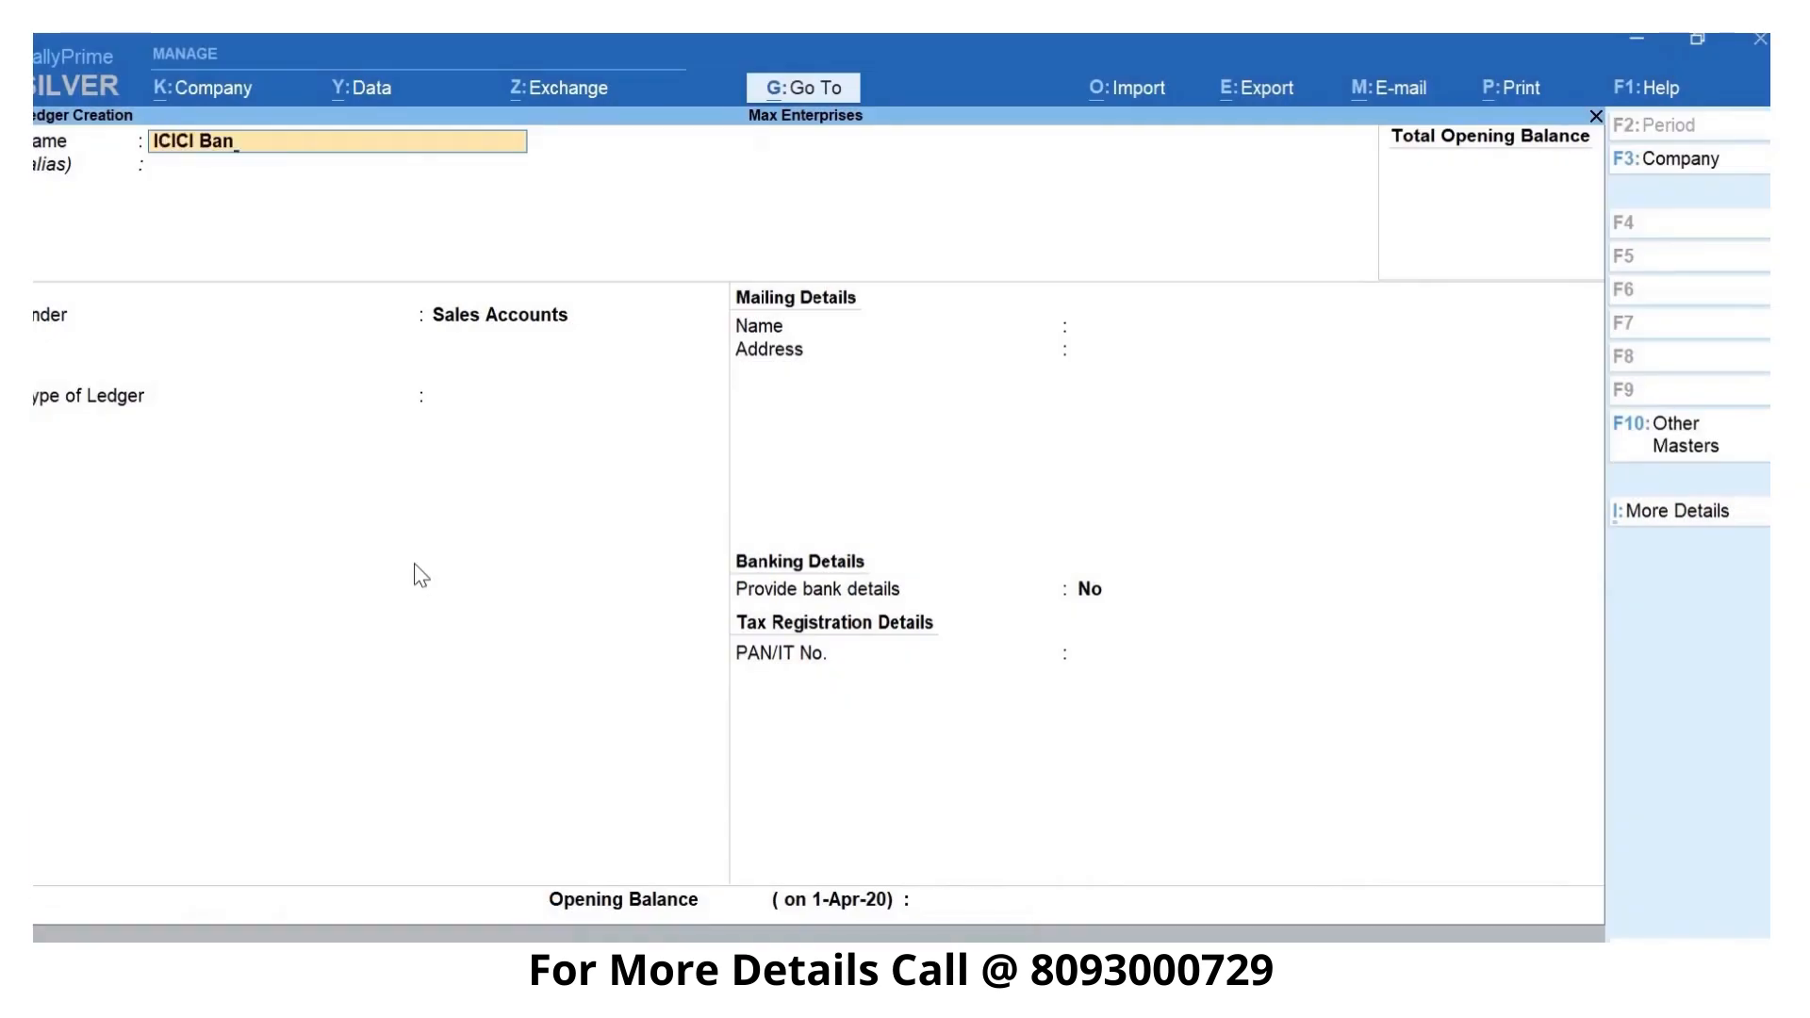
key("Return")
type("Bank")
key("Return")
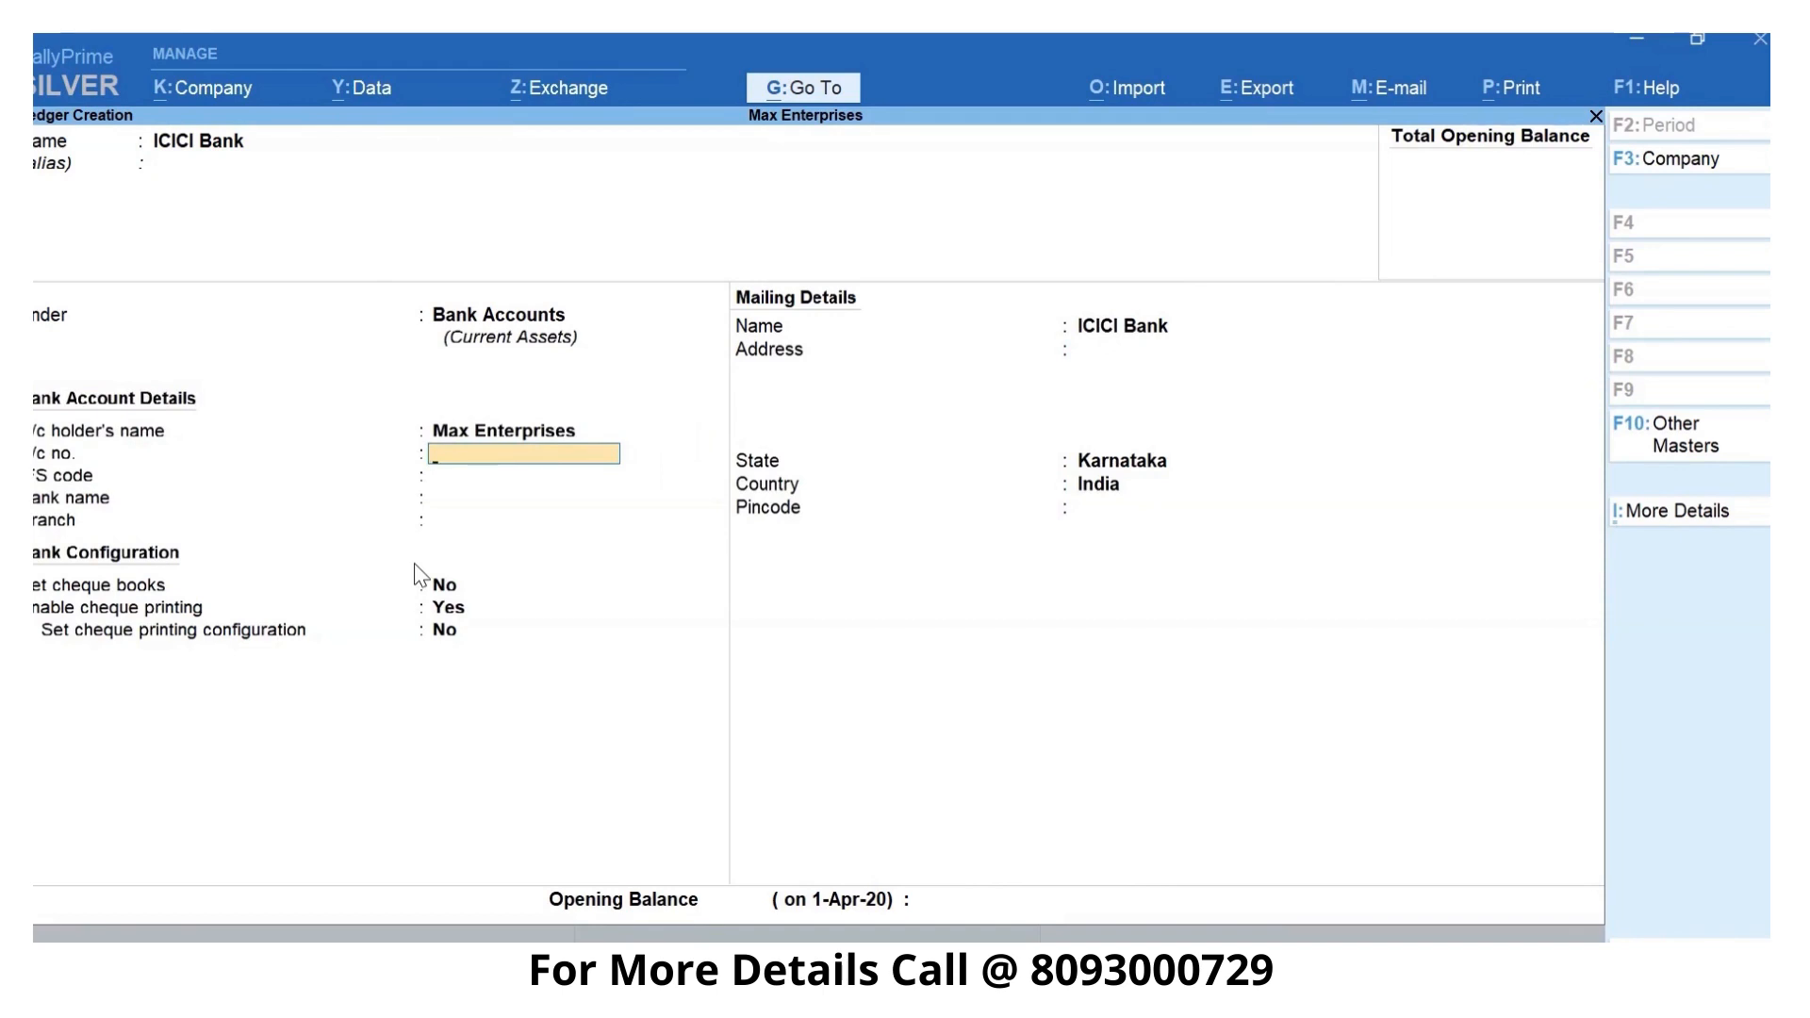
- Enter the bank account number, IFS code ICIC0000043, bank name ICICI Bank (India) and branch HSR Layout for the ledger
key("Return")
type("IC")
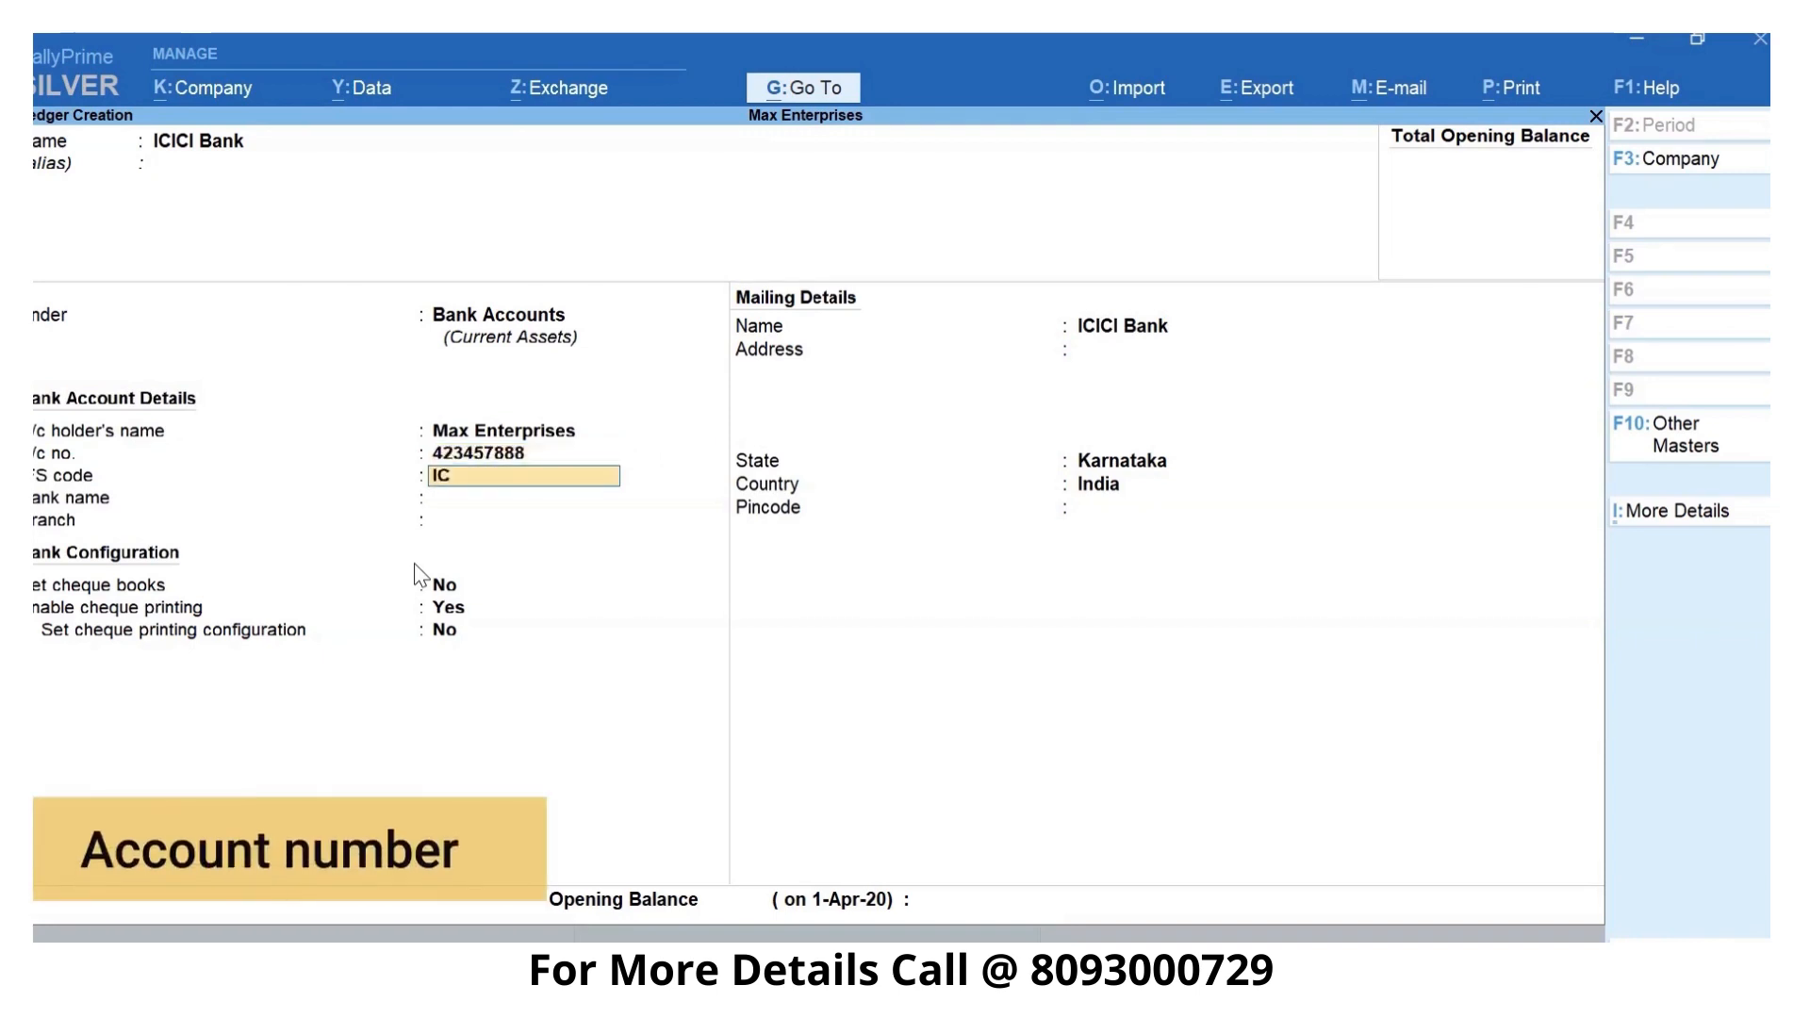
type("IC000004")
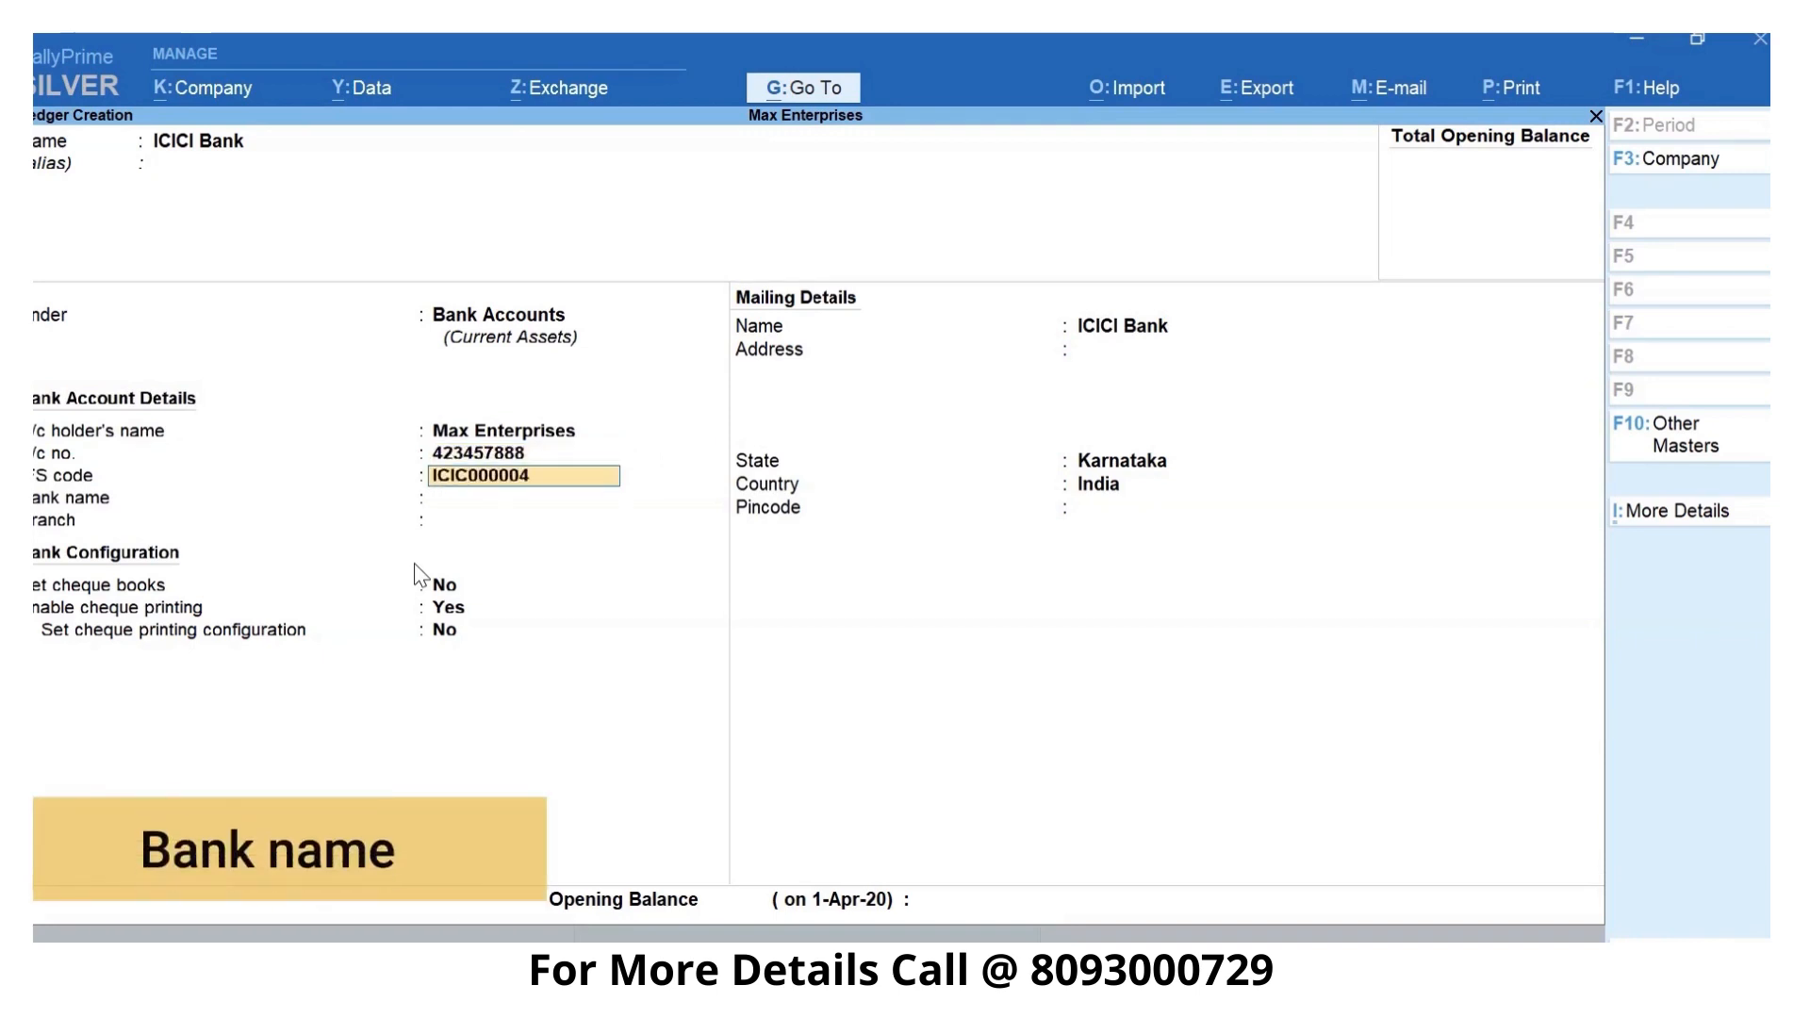
type("3")
key("Return")
type("ICICI")
key("Return")
type("HSR Lay")
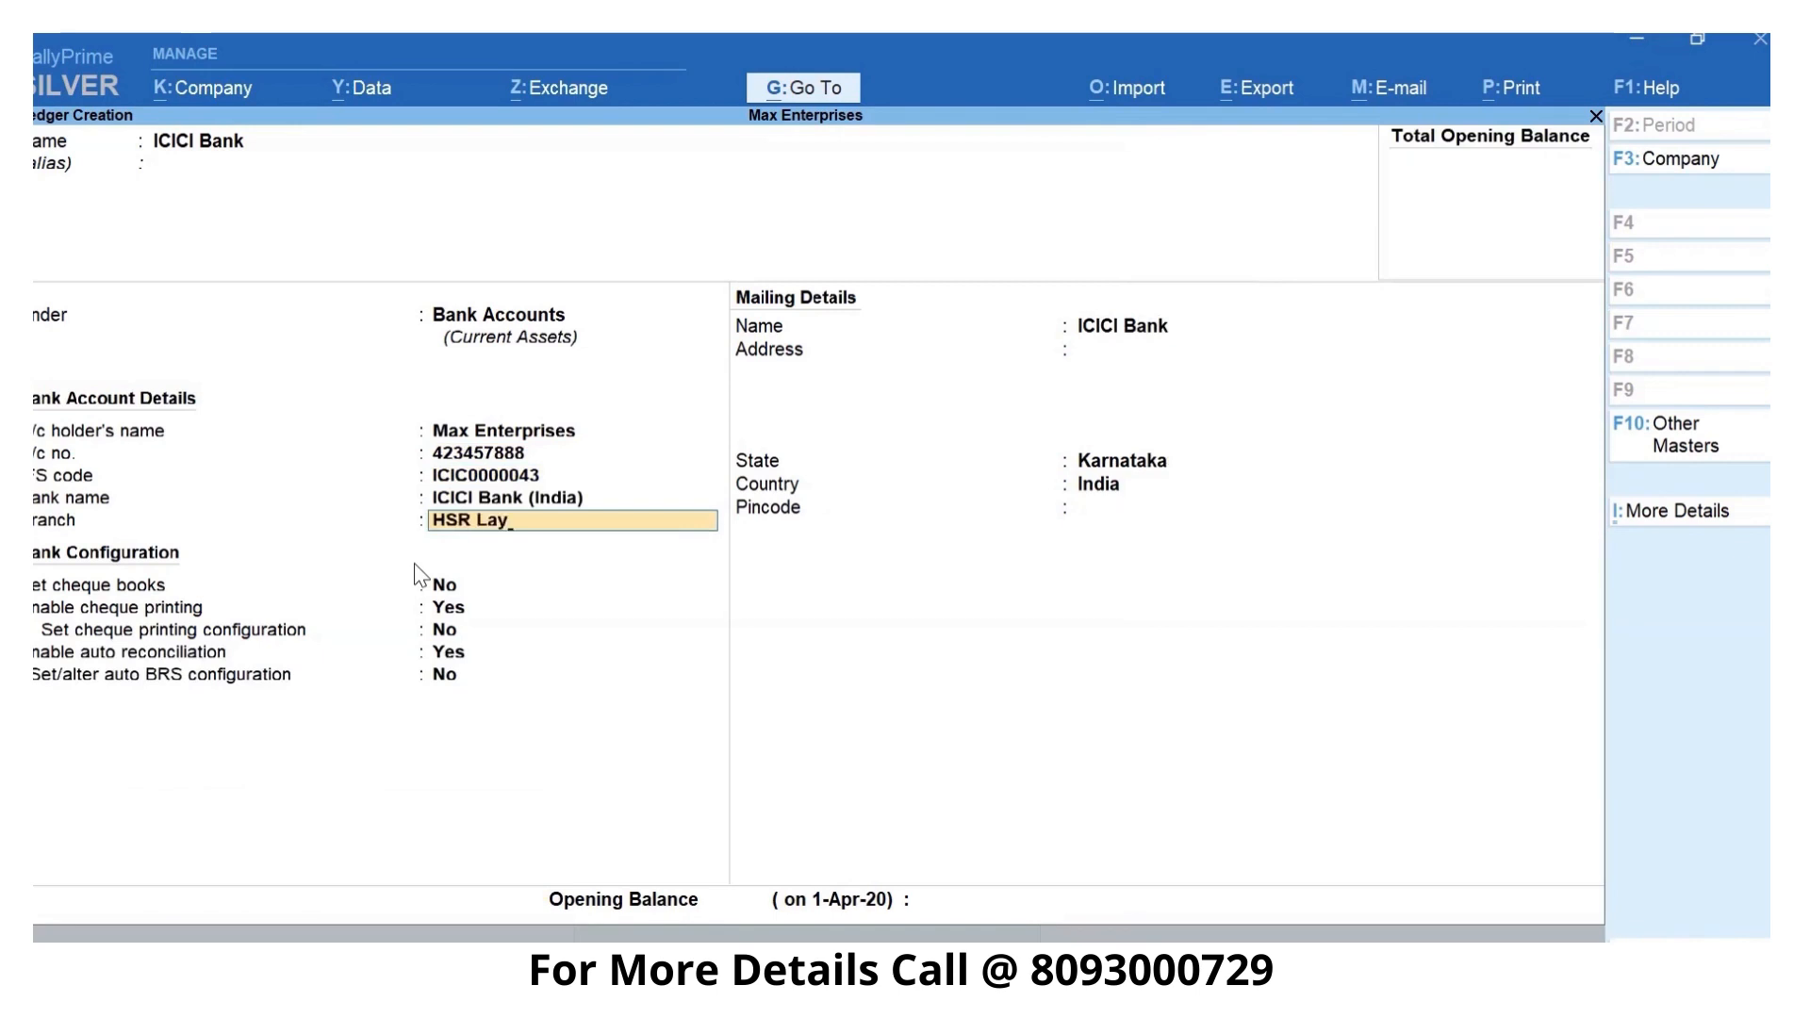
type("out")
key("Return")
key("Return")
key("Return")
key("Return")
key("Return")
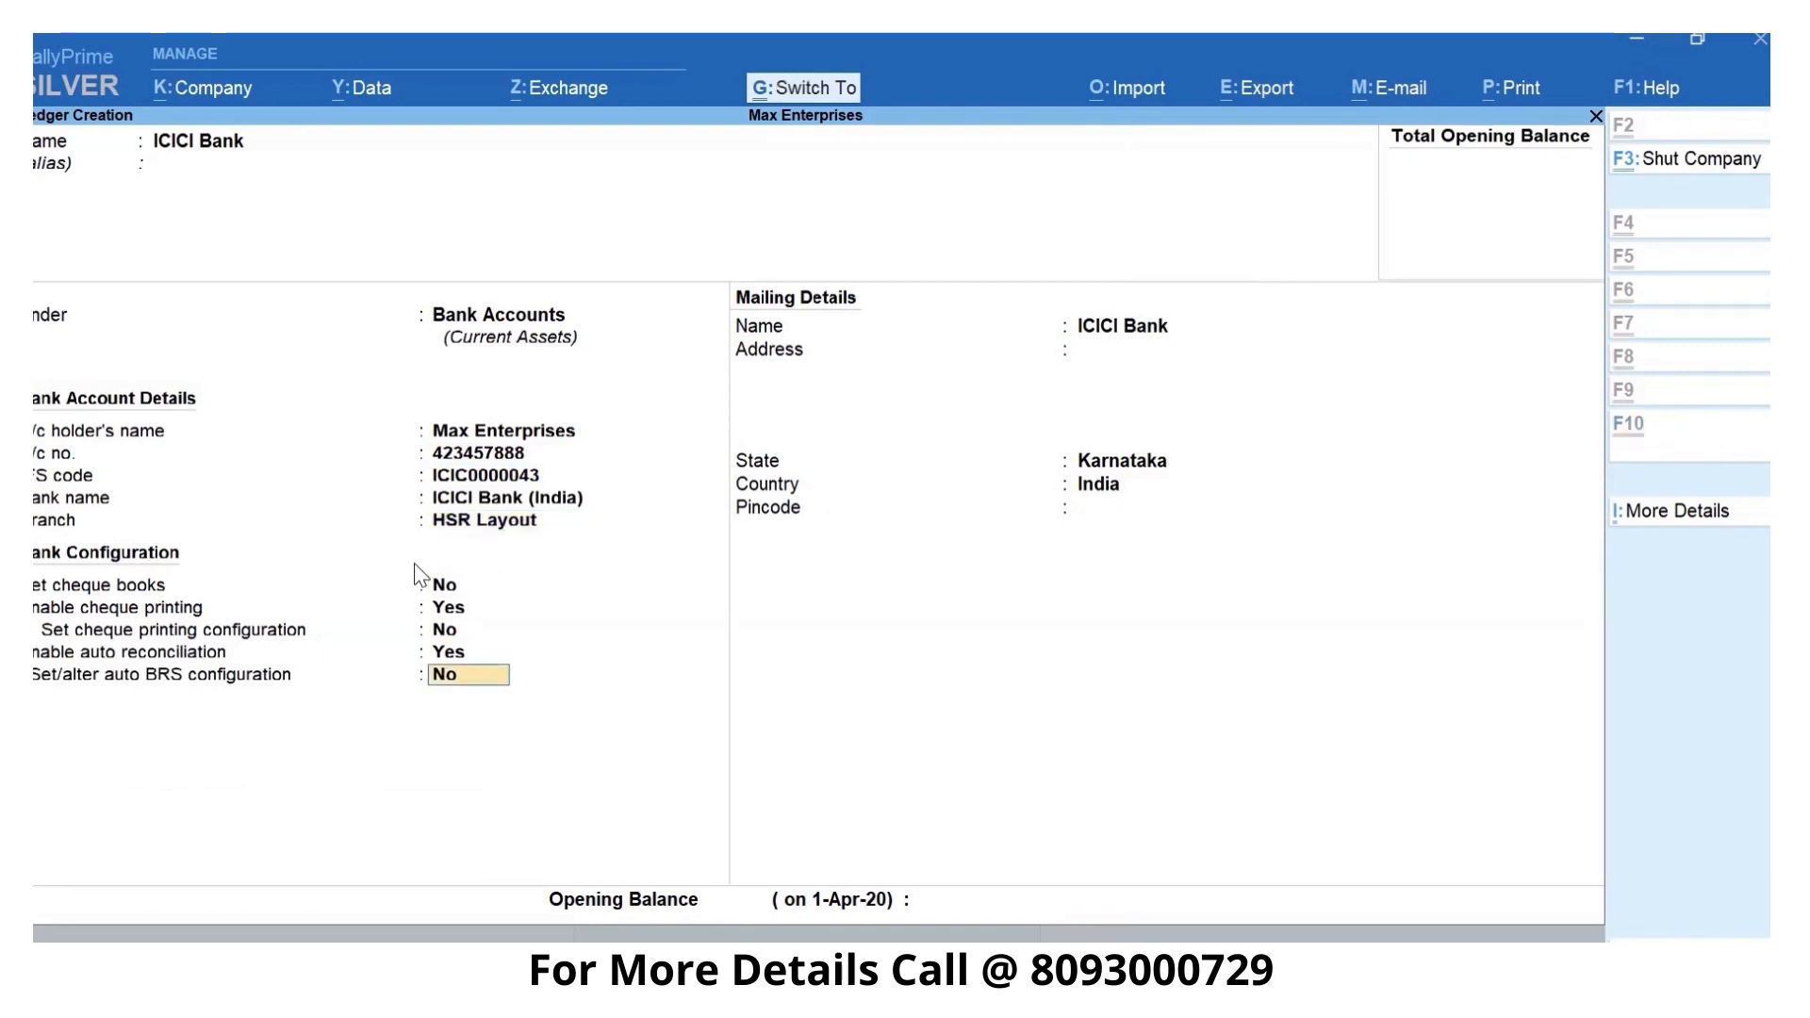
- Keep the default cheque and reconciliation settings, save the bank ledger and return to the Gateway of Tally
key("ctrl+a")
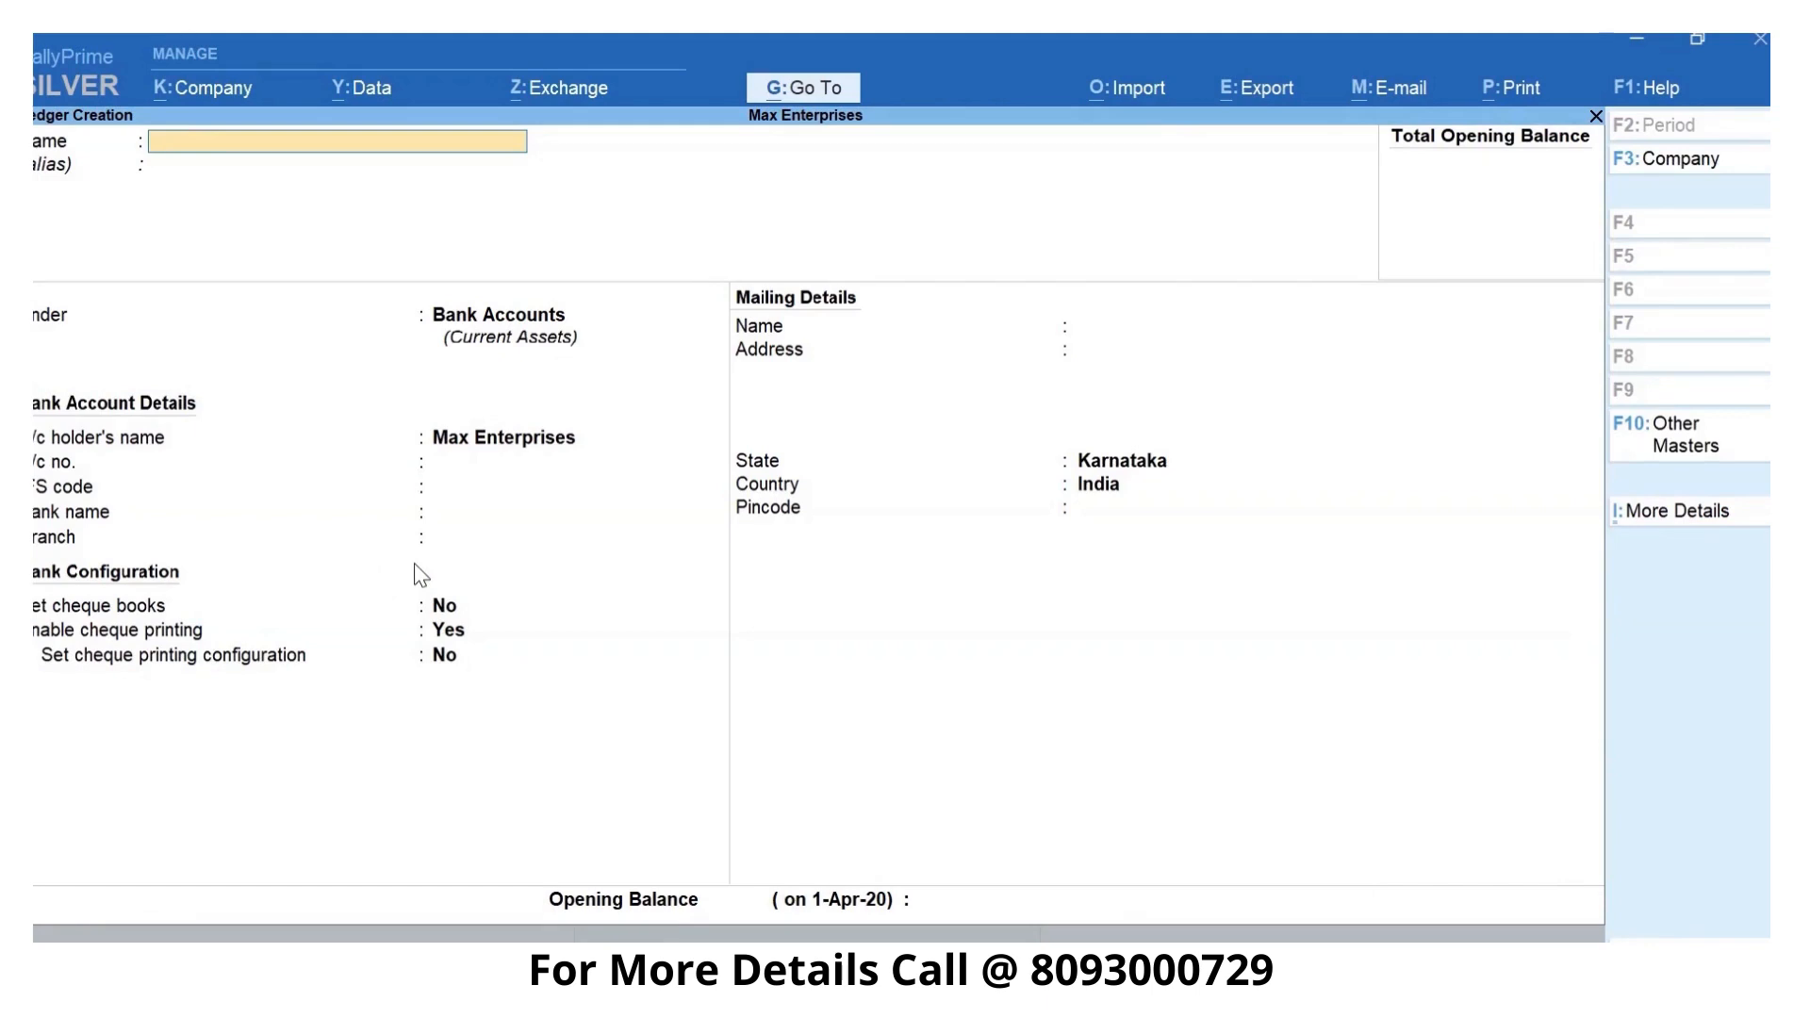
key("Escape")
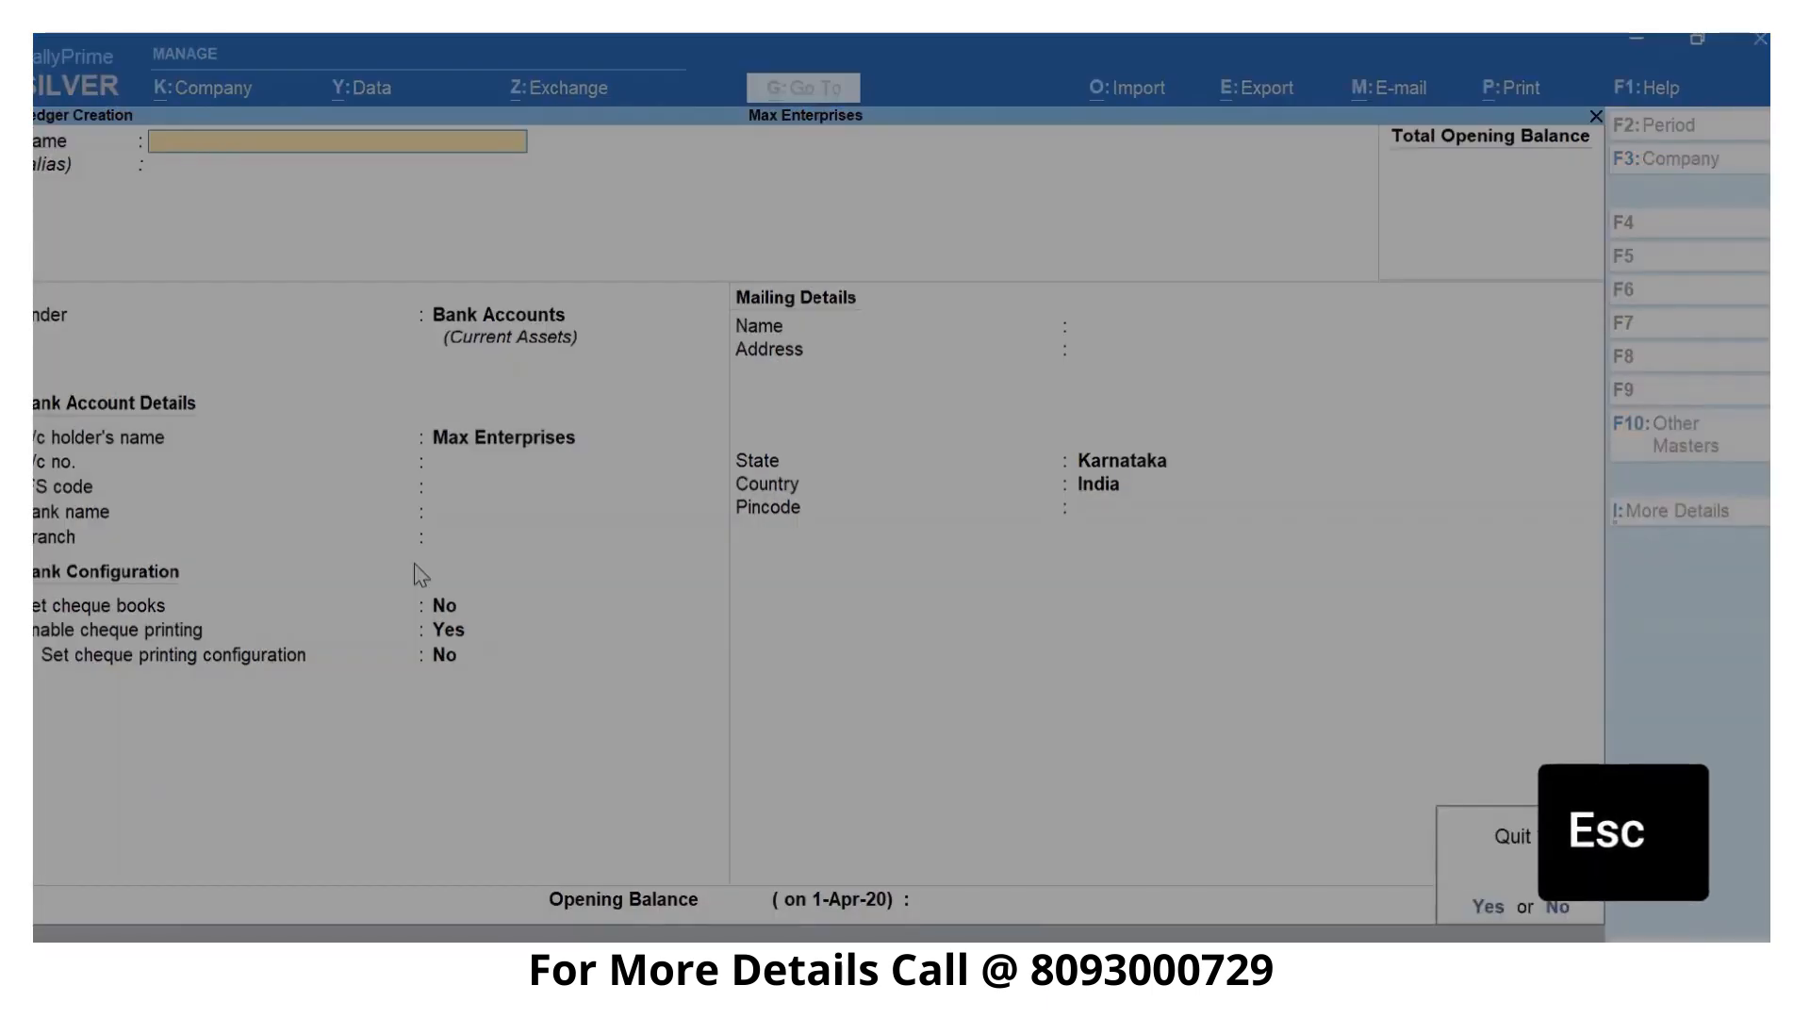
key("Escape")
key("Escape")
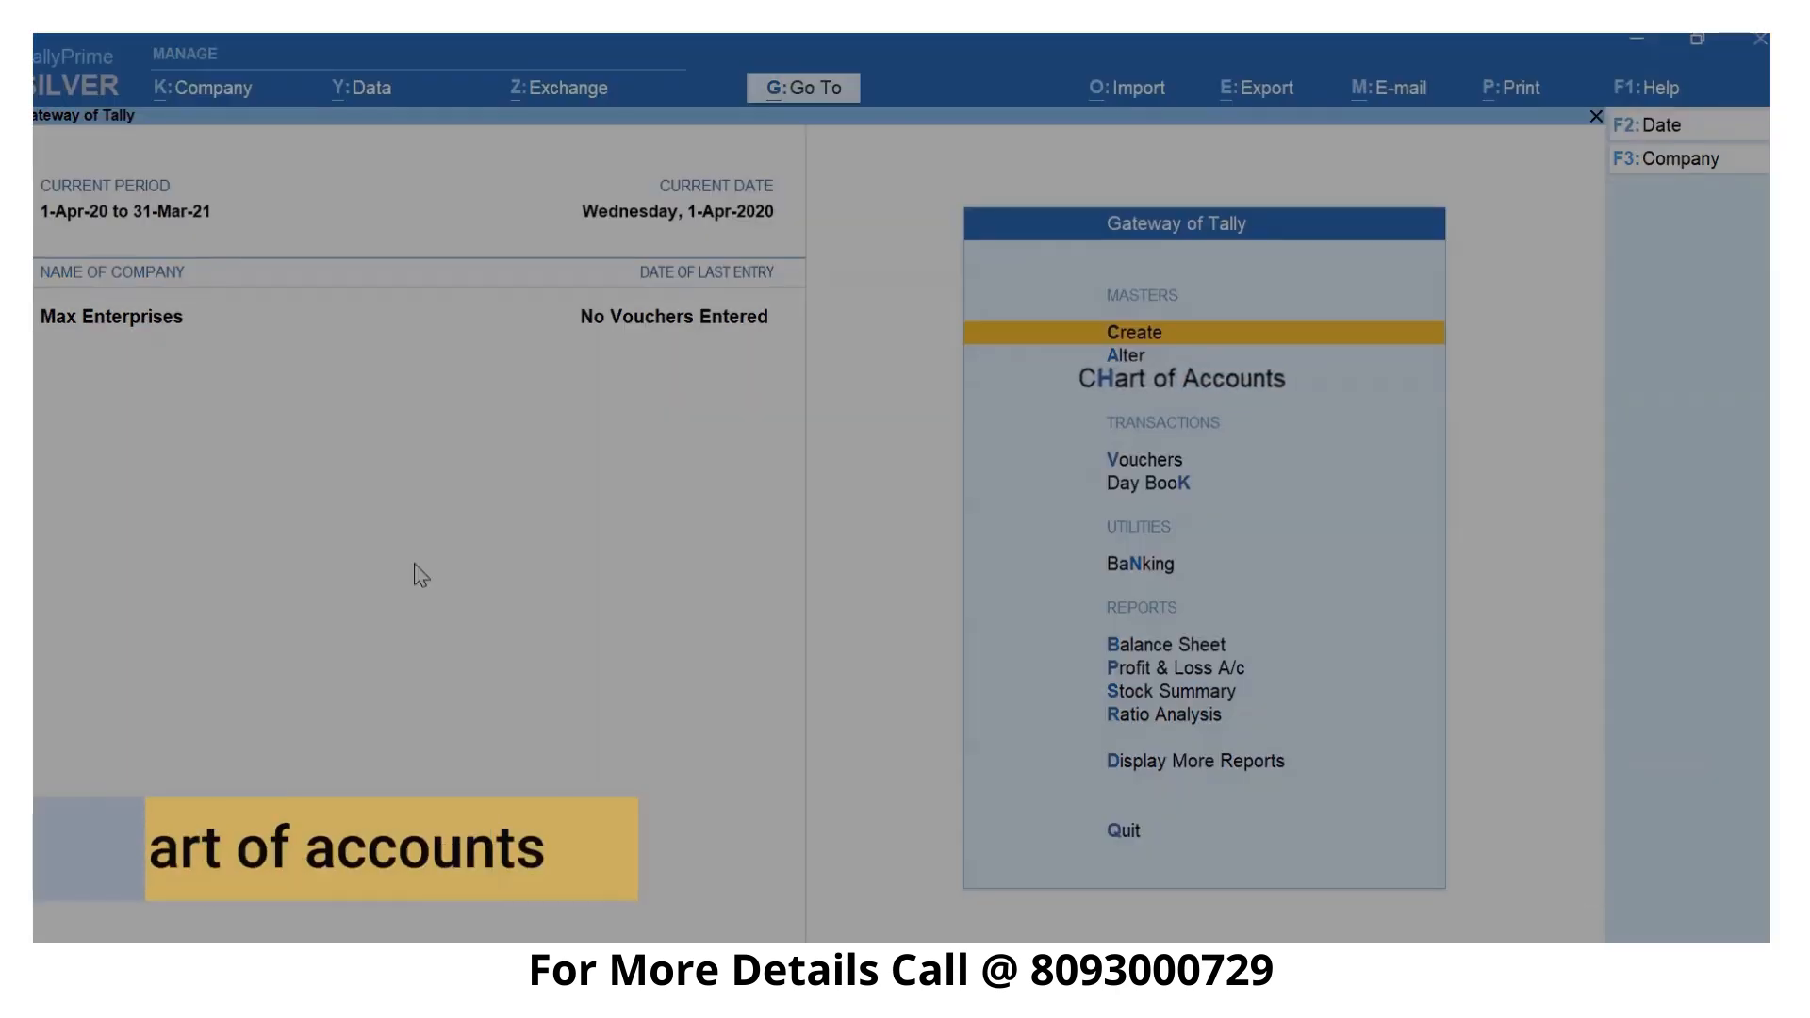
- Open multi-ledger creation from the Chart of Accounts ledger list and choose Indirect Expenses as the group
key("h")
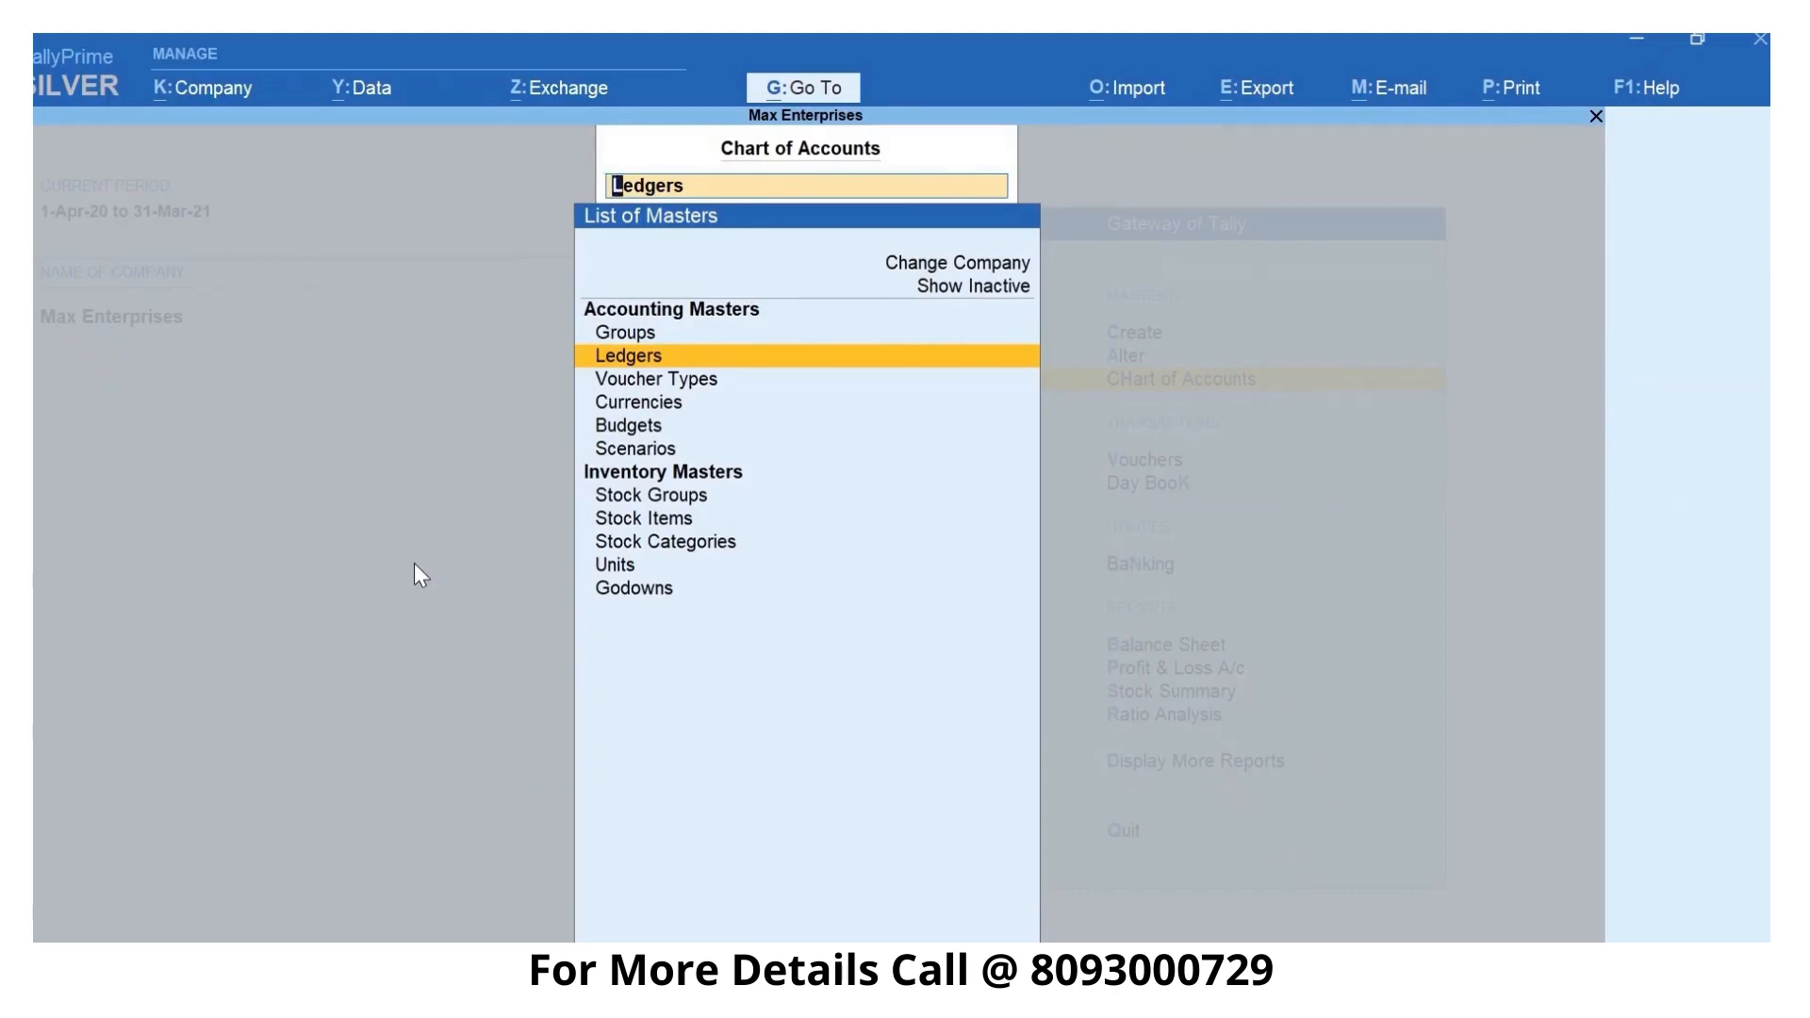
key("Return")
key("alt+h")
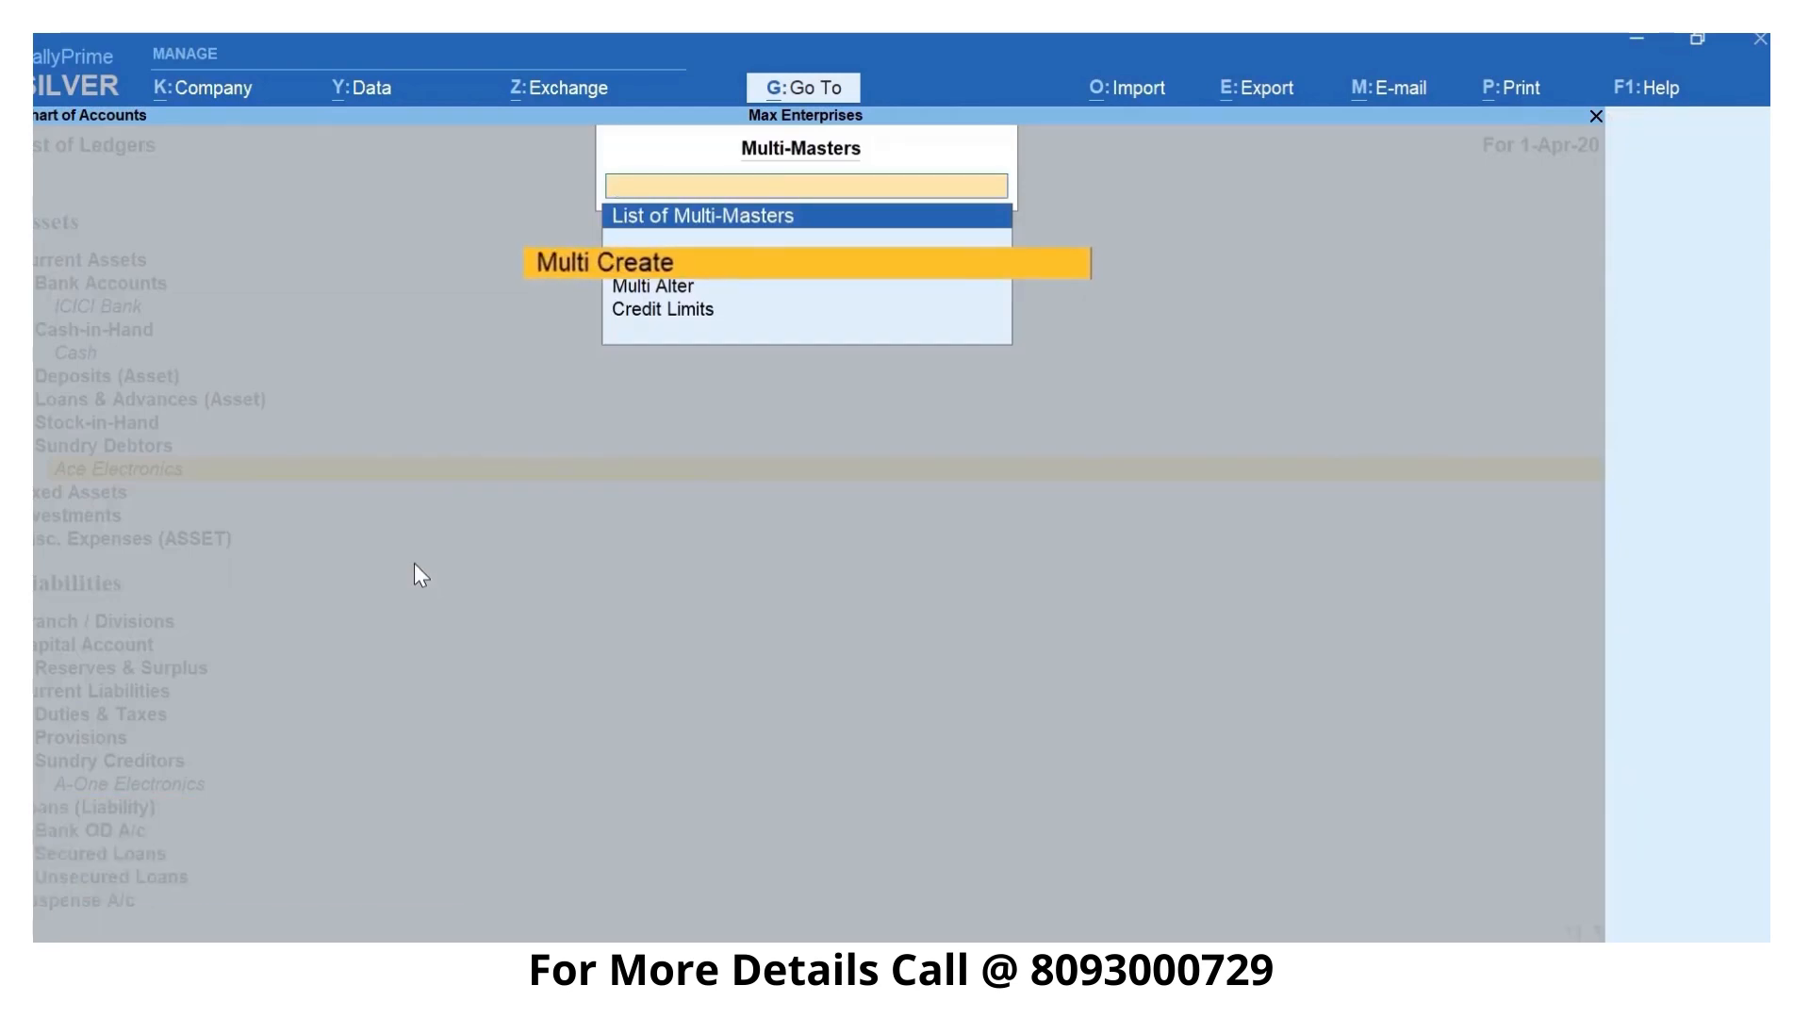
key("Return")
type("Indi")
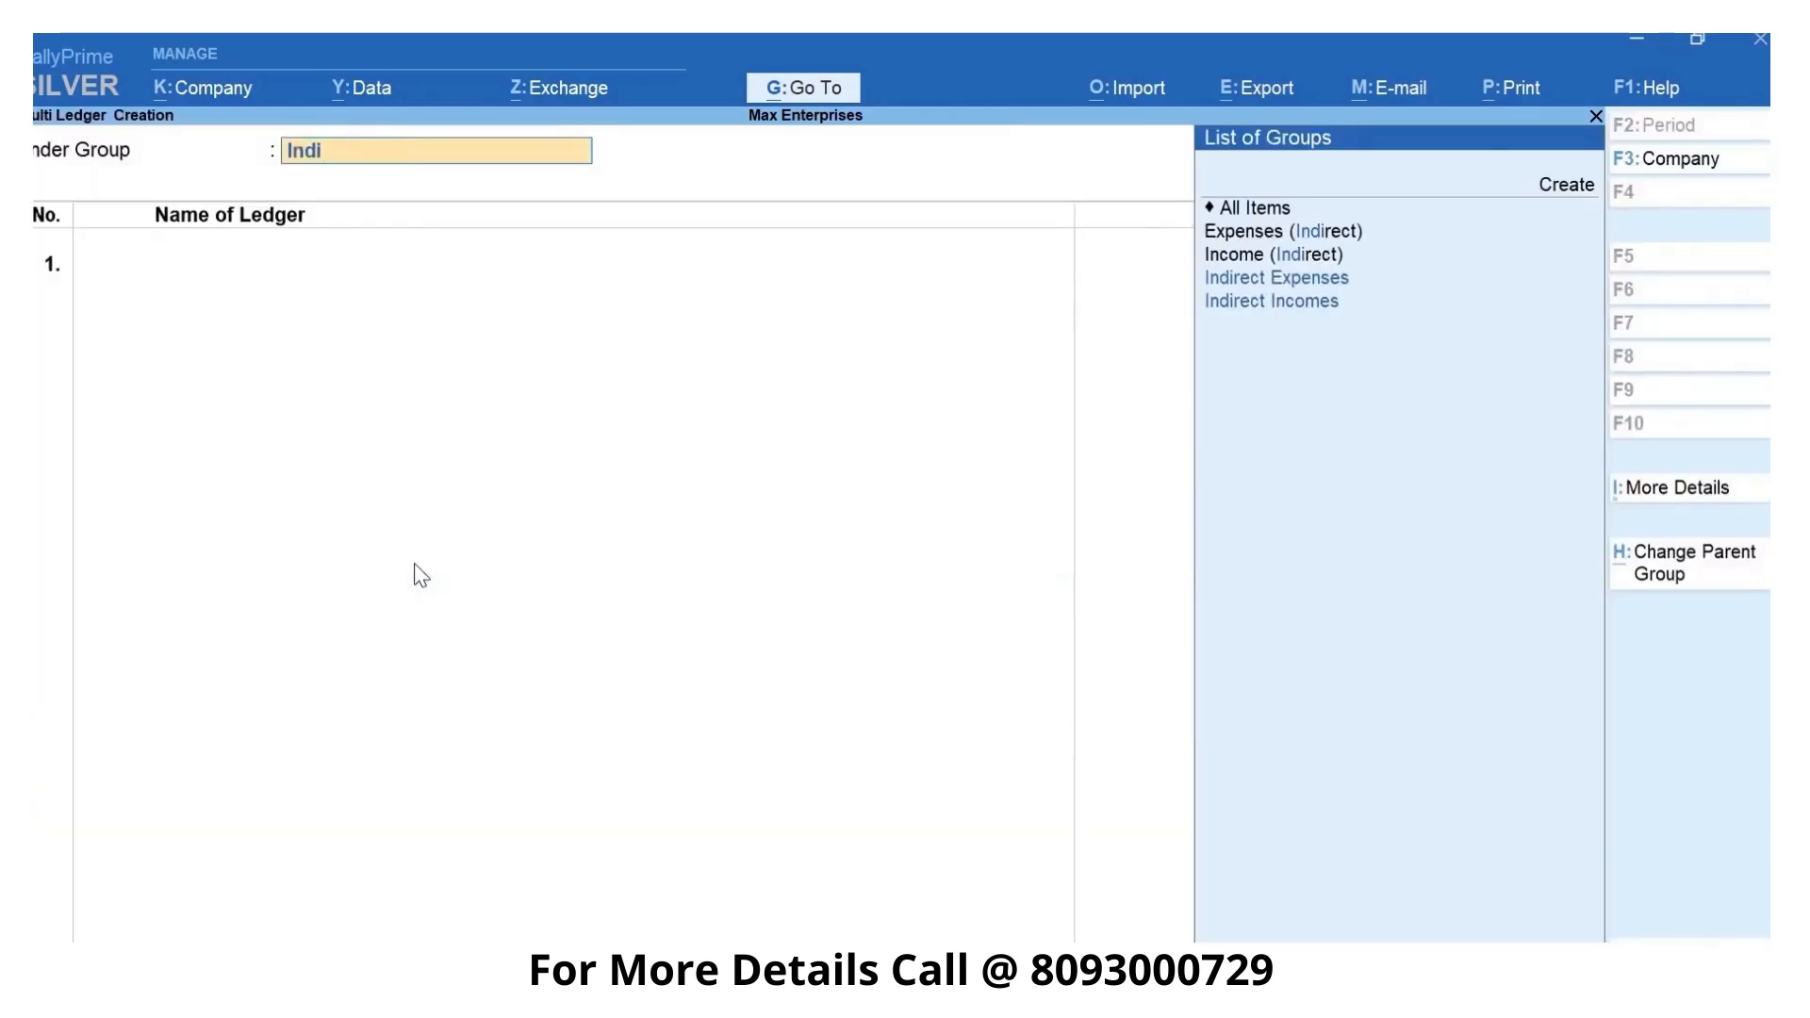
key("Down")
key("Down")
key("Down")
key("Down")
key("Up")
key("Return")
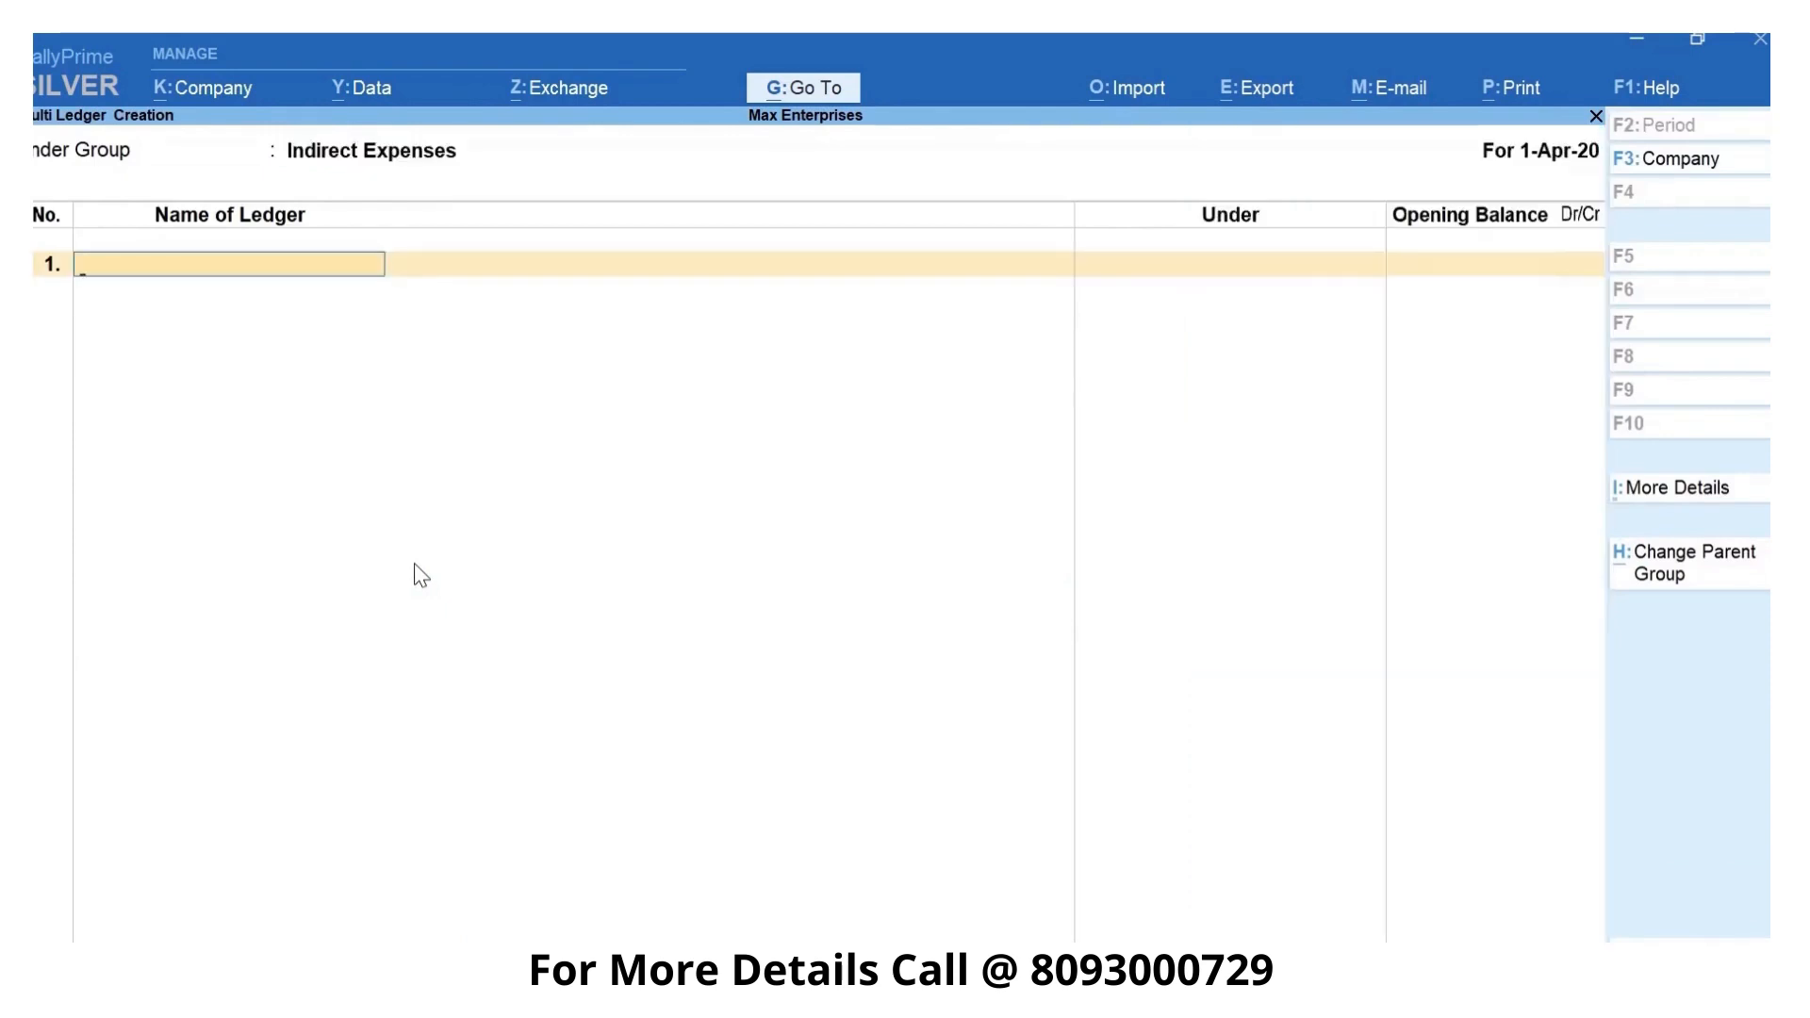
- Add the ledgers Rent, Conveyance and Office Expenses without opening balances and save them
type("Rent")
key("Return")
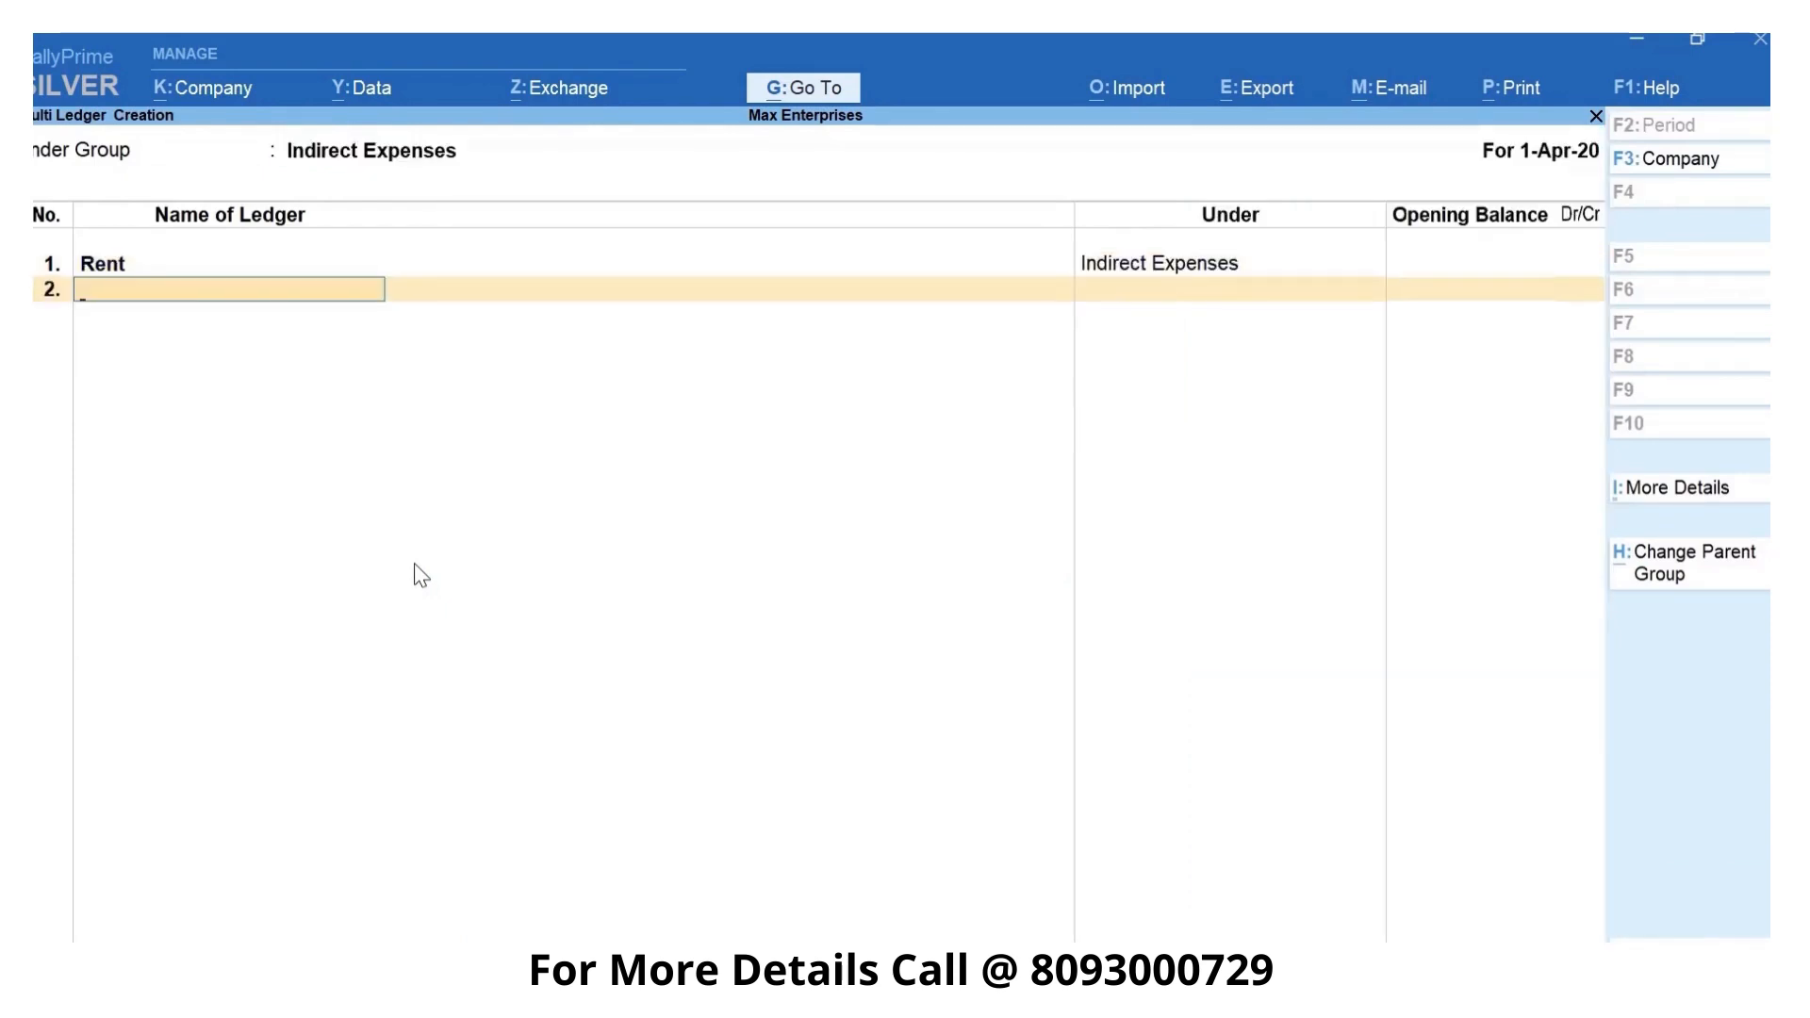
type("Conveyance")
key("Return")
key("Return")
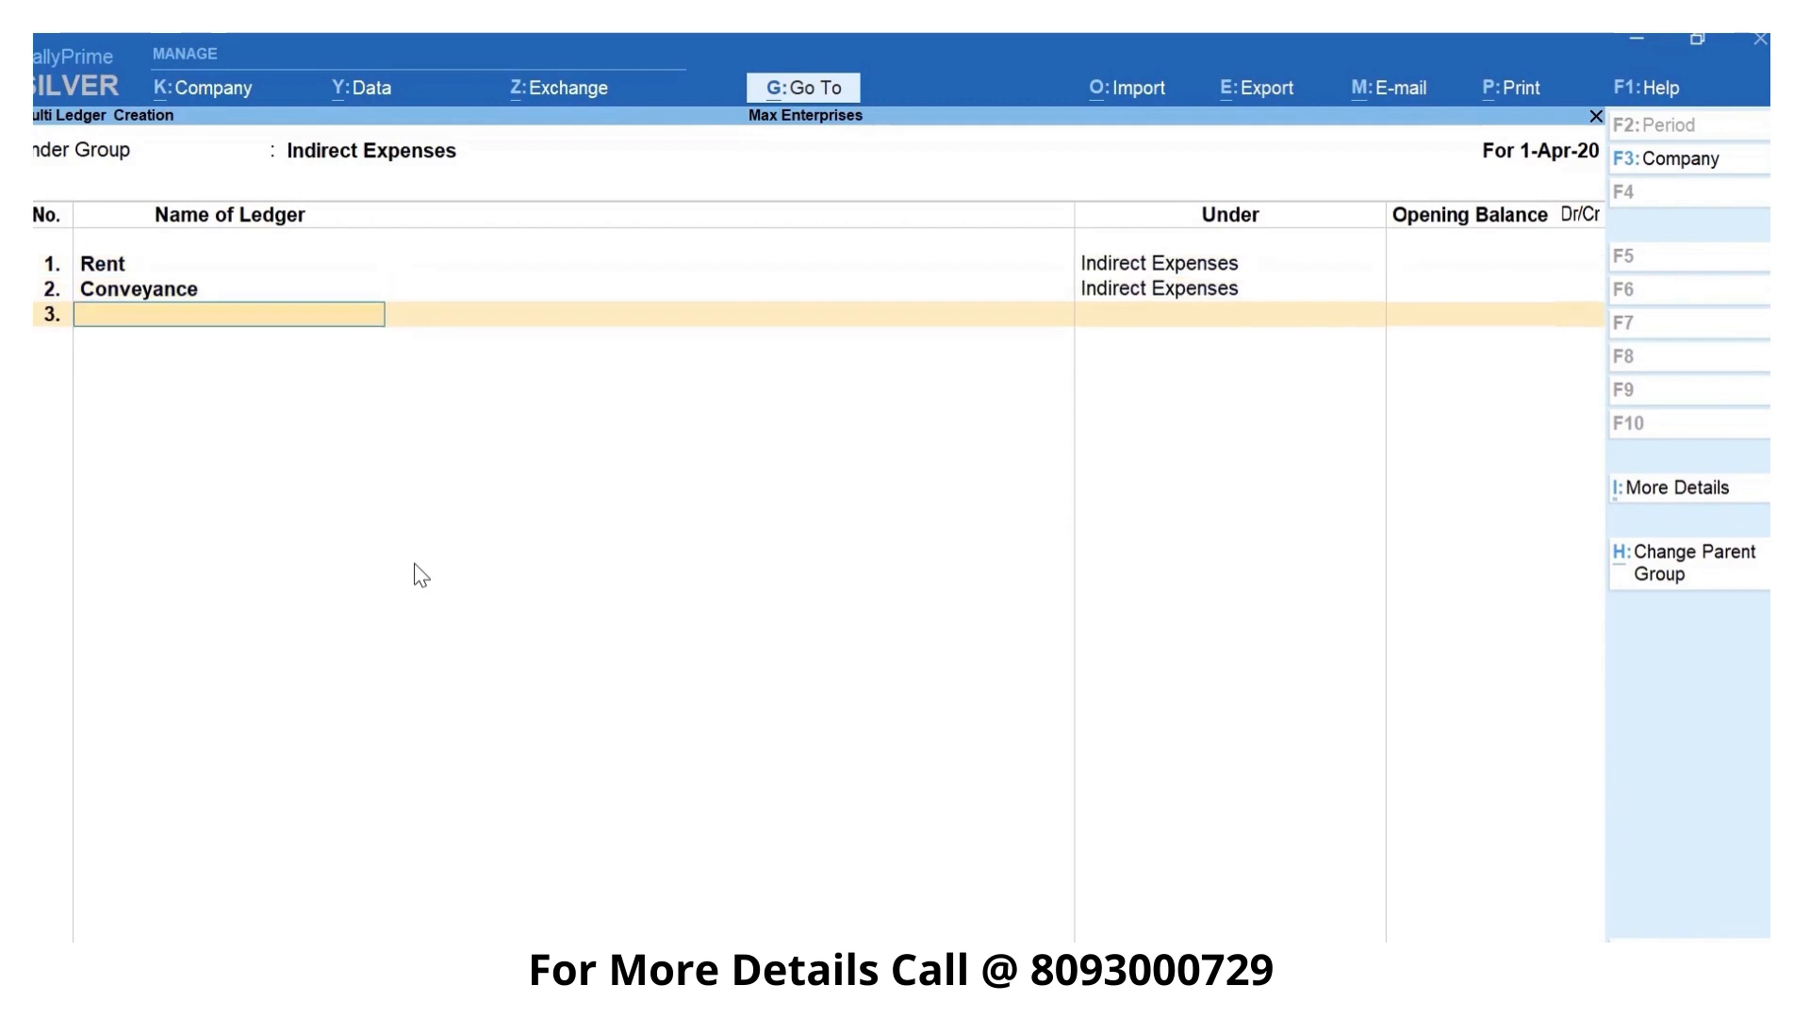
type("Office Expenses")
key("Return")
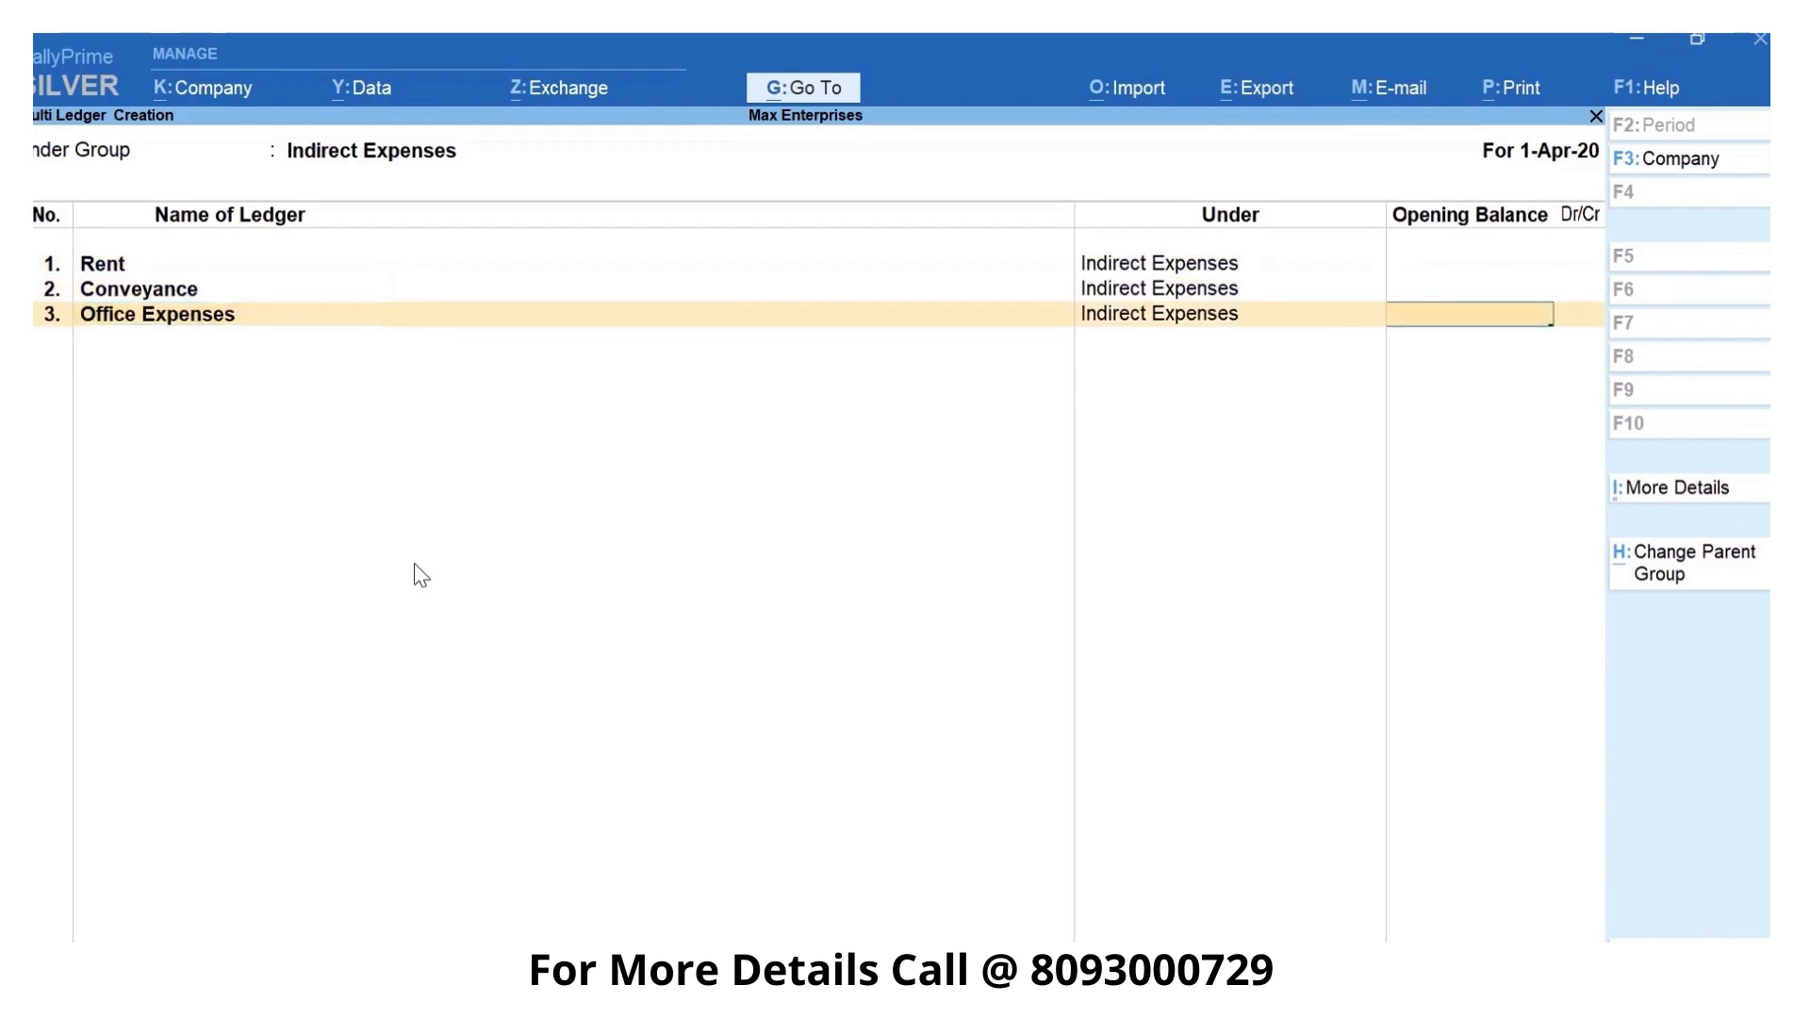
key("Return")
key("Return")
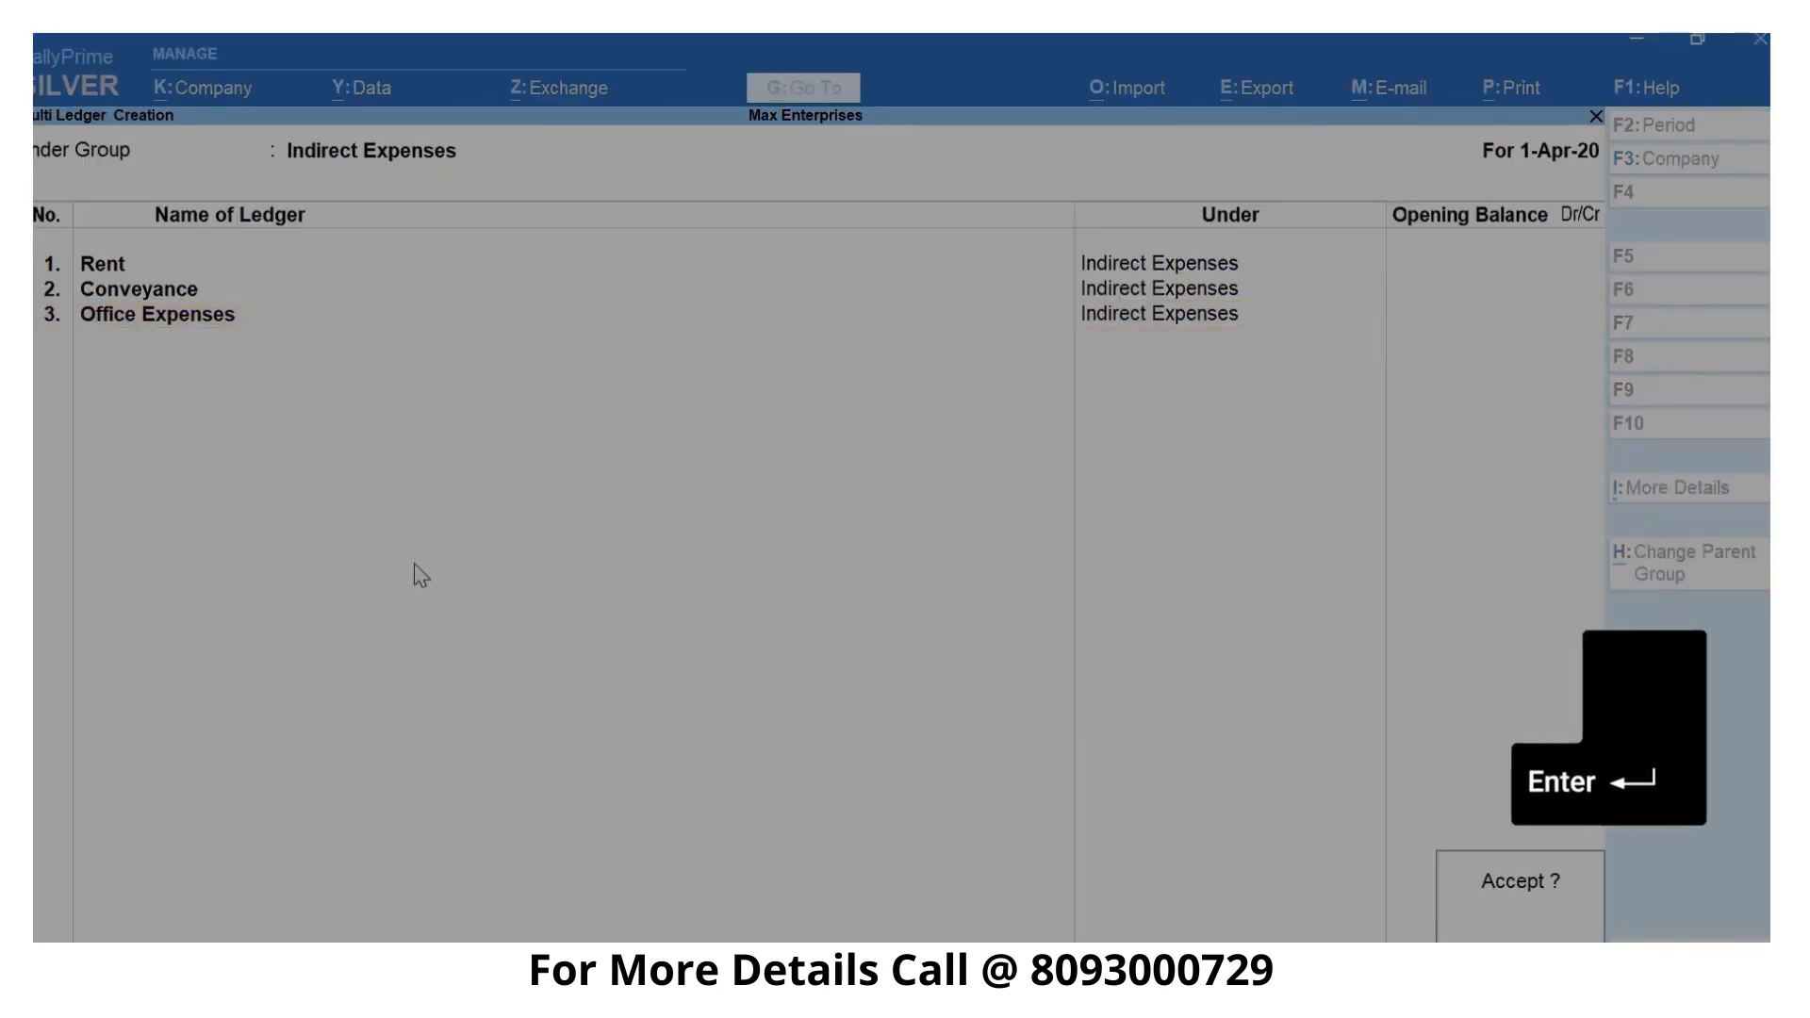
key("Return")
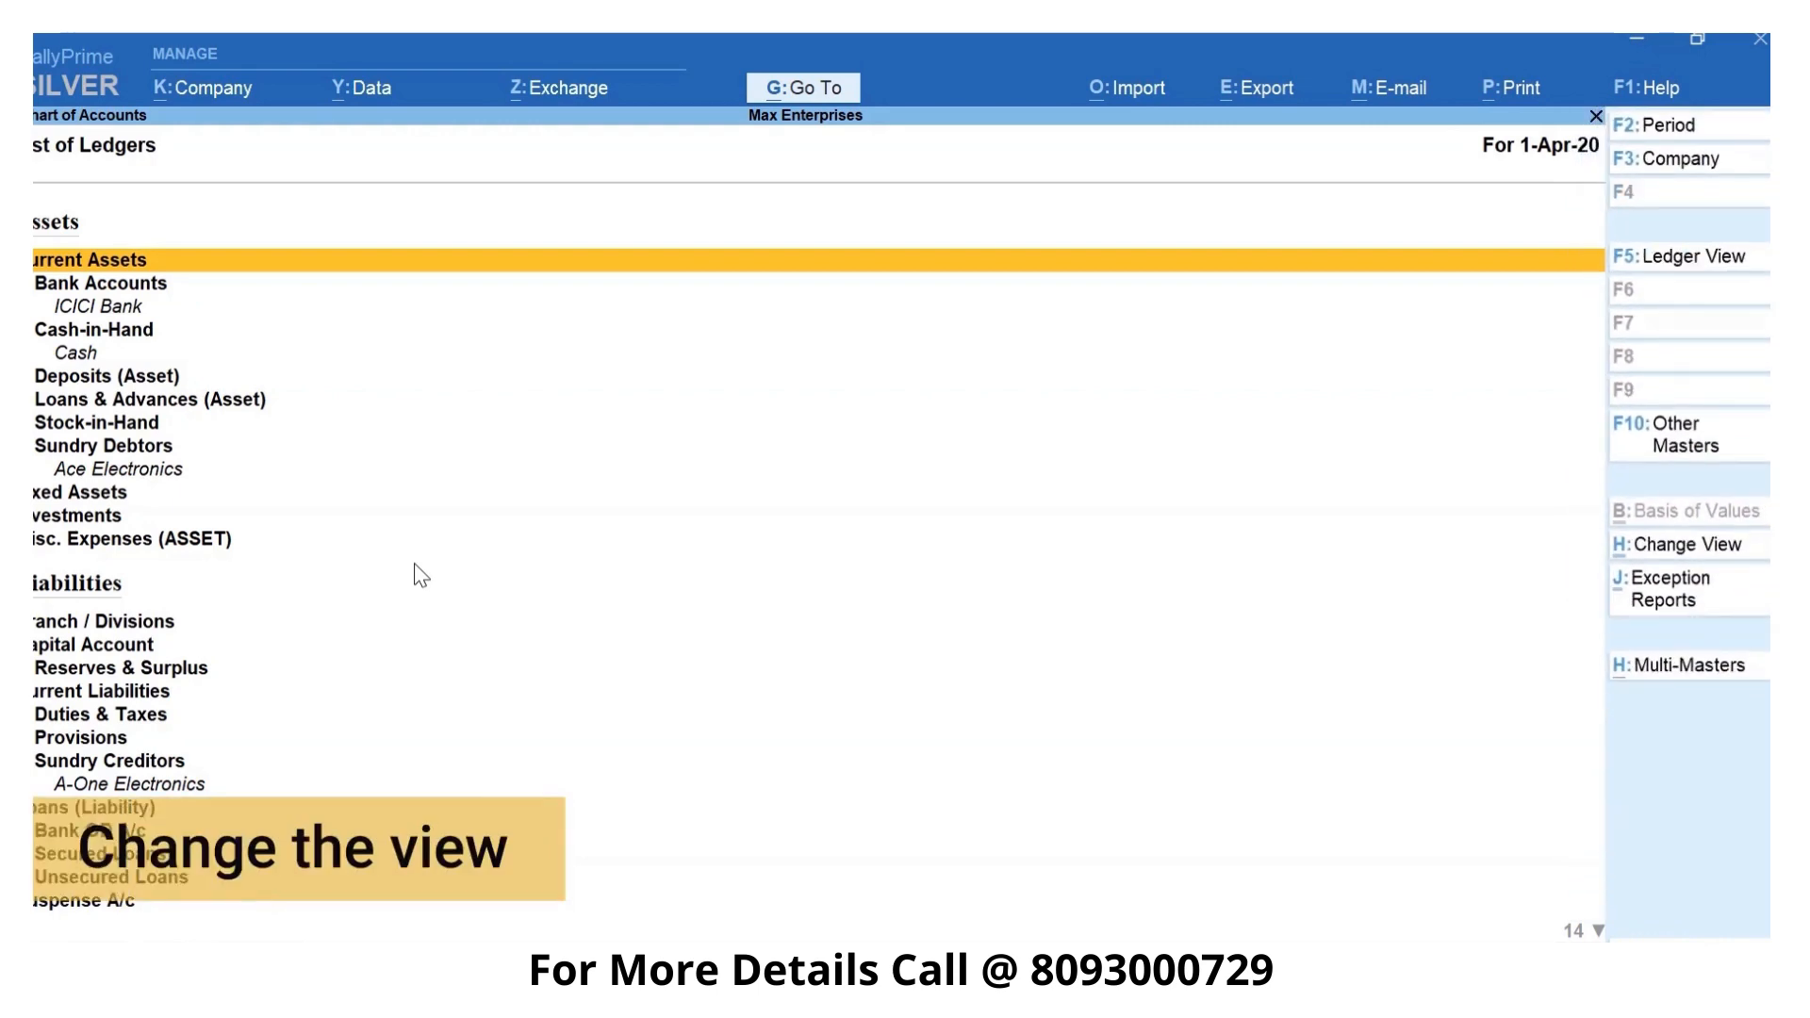
- Show the chart of accounts in ledger view, check the available exception reports and return to the Gateway of Tally
key("F5")
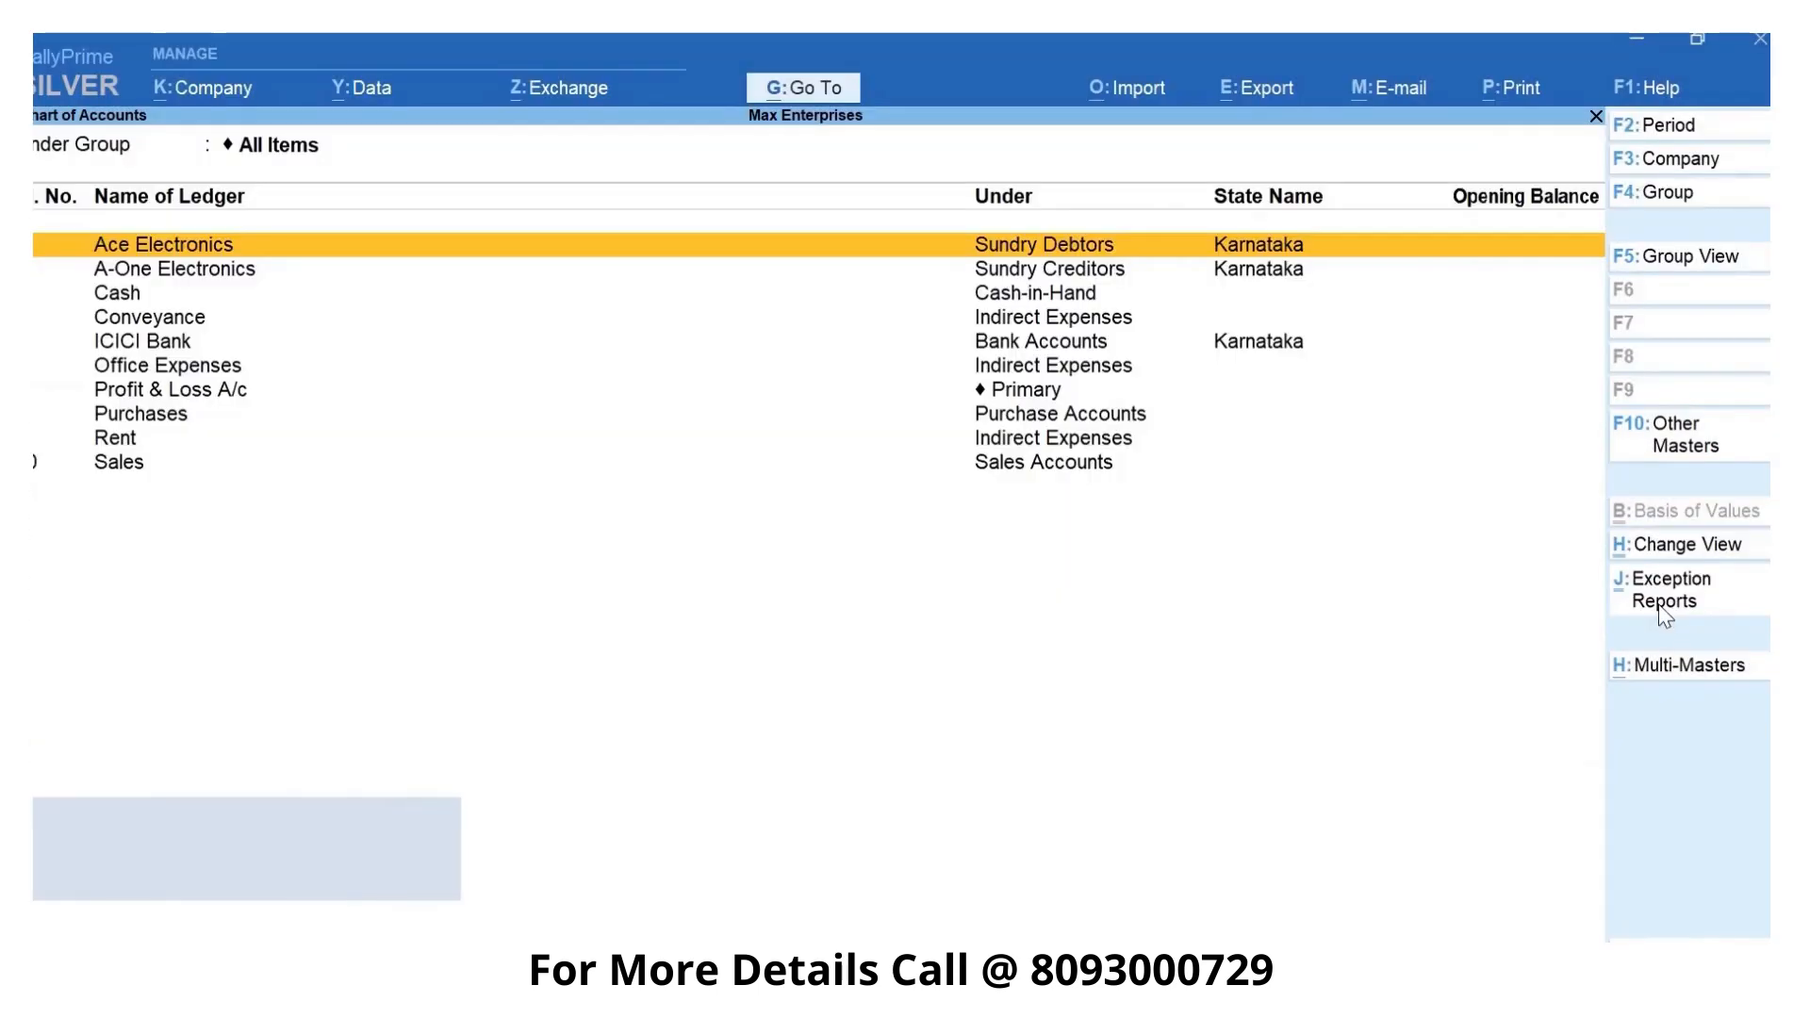
left_click(1664, 603)
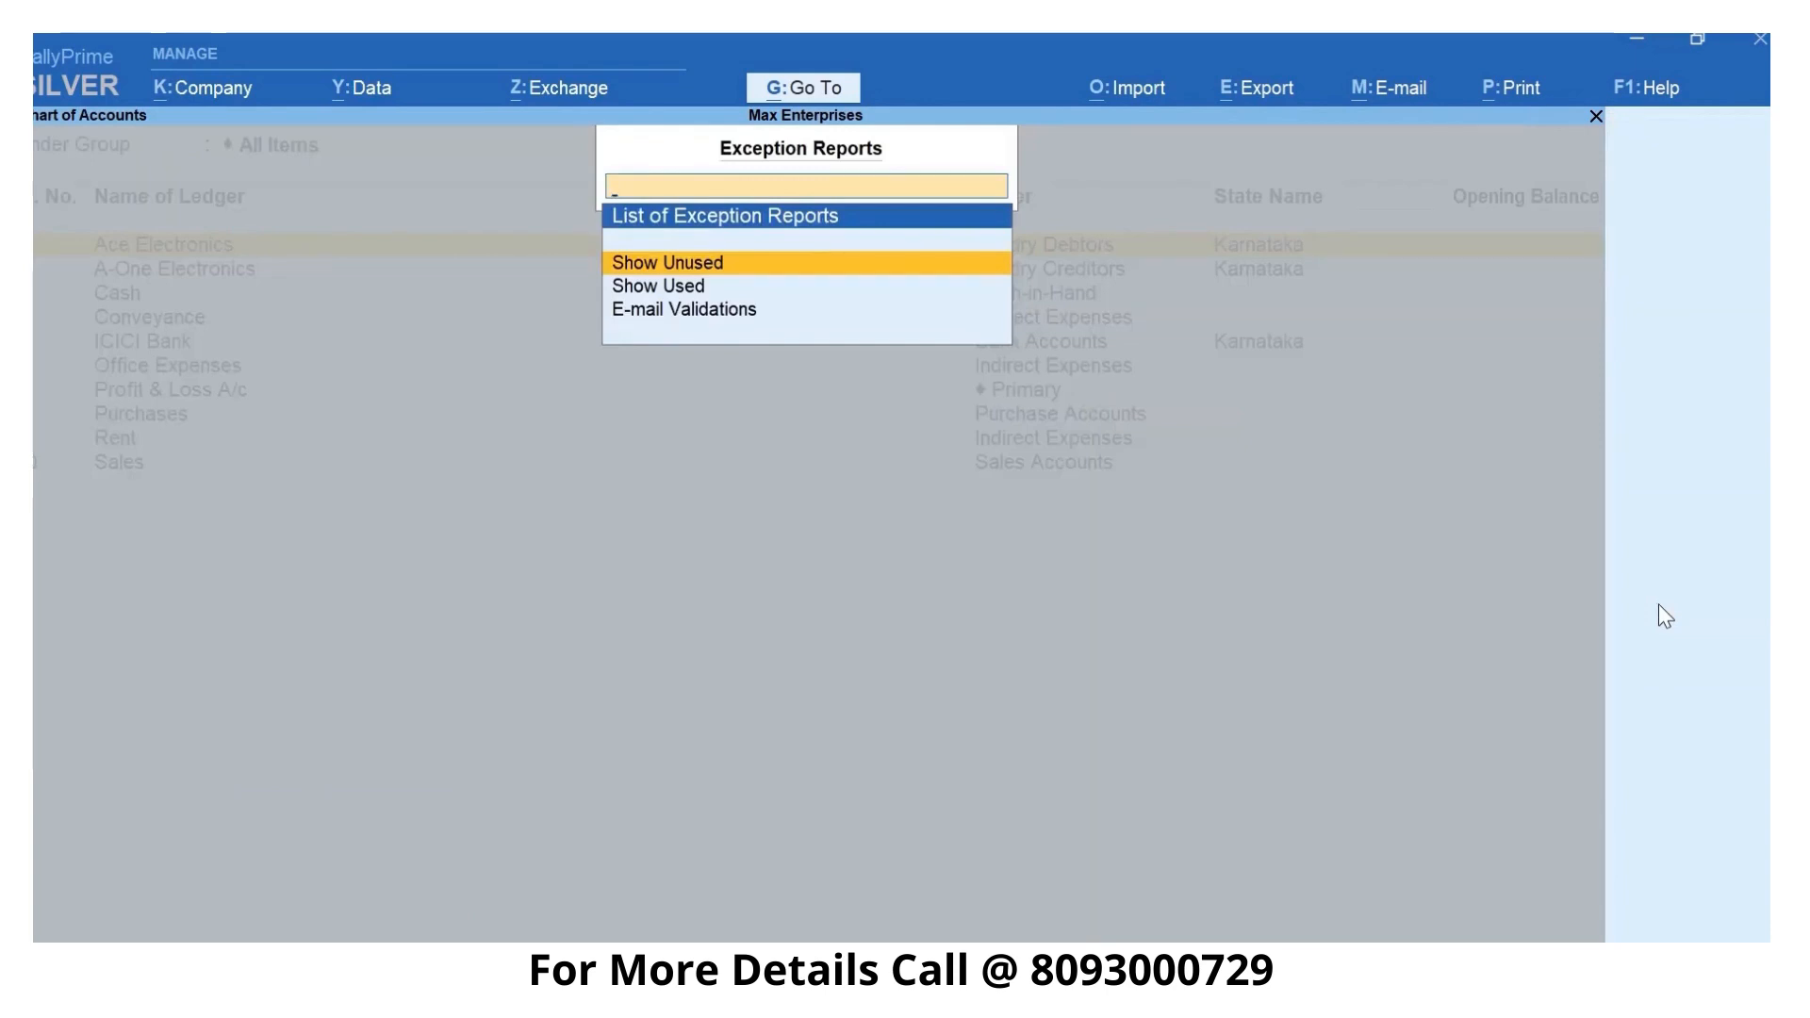
key("Escape")
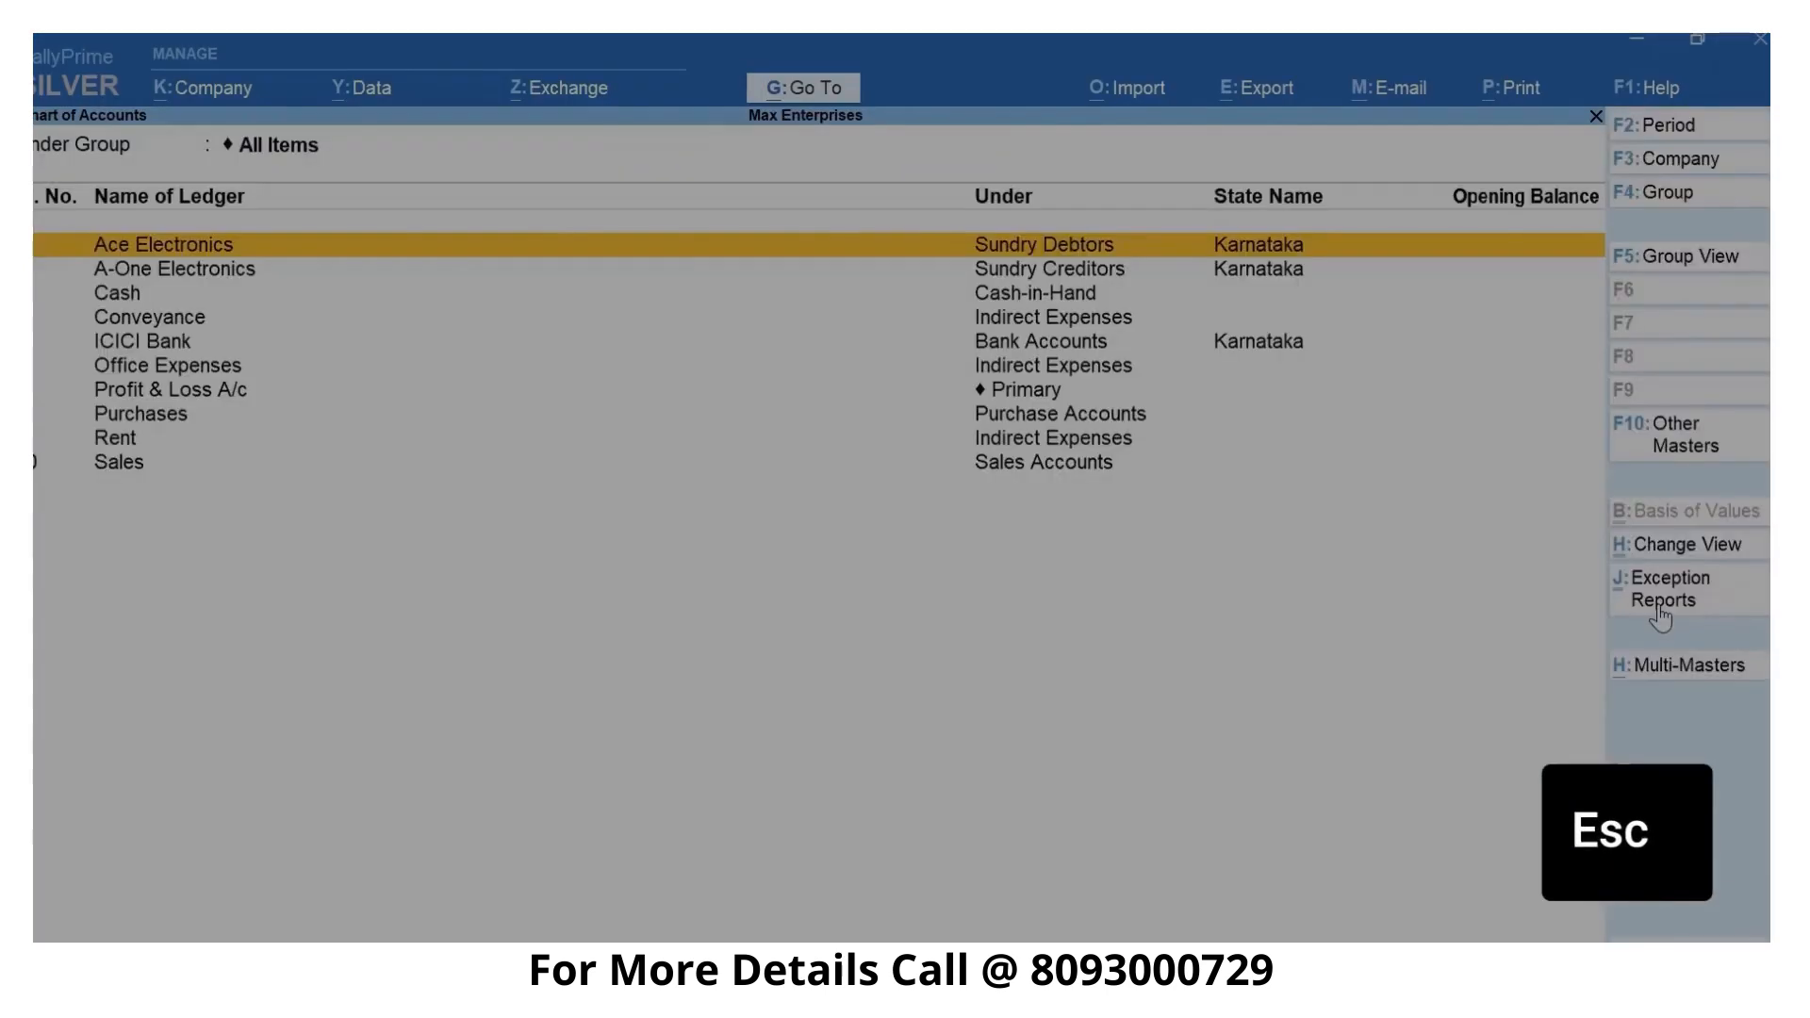
key("Escape")
key("Escape")
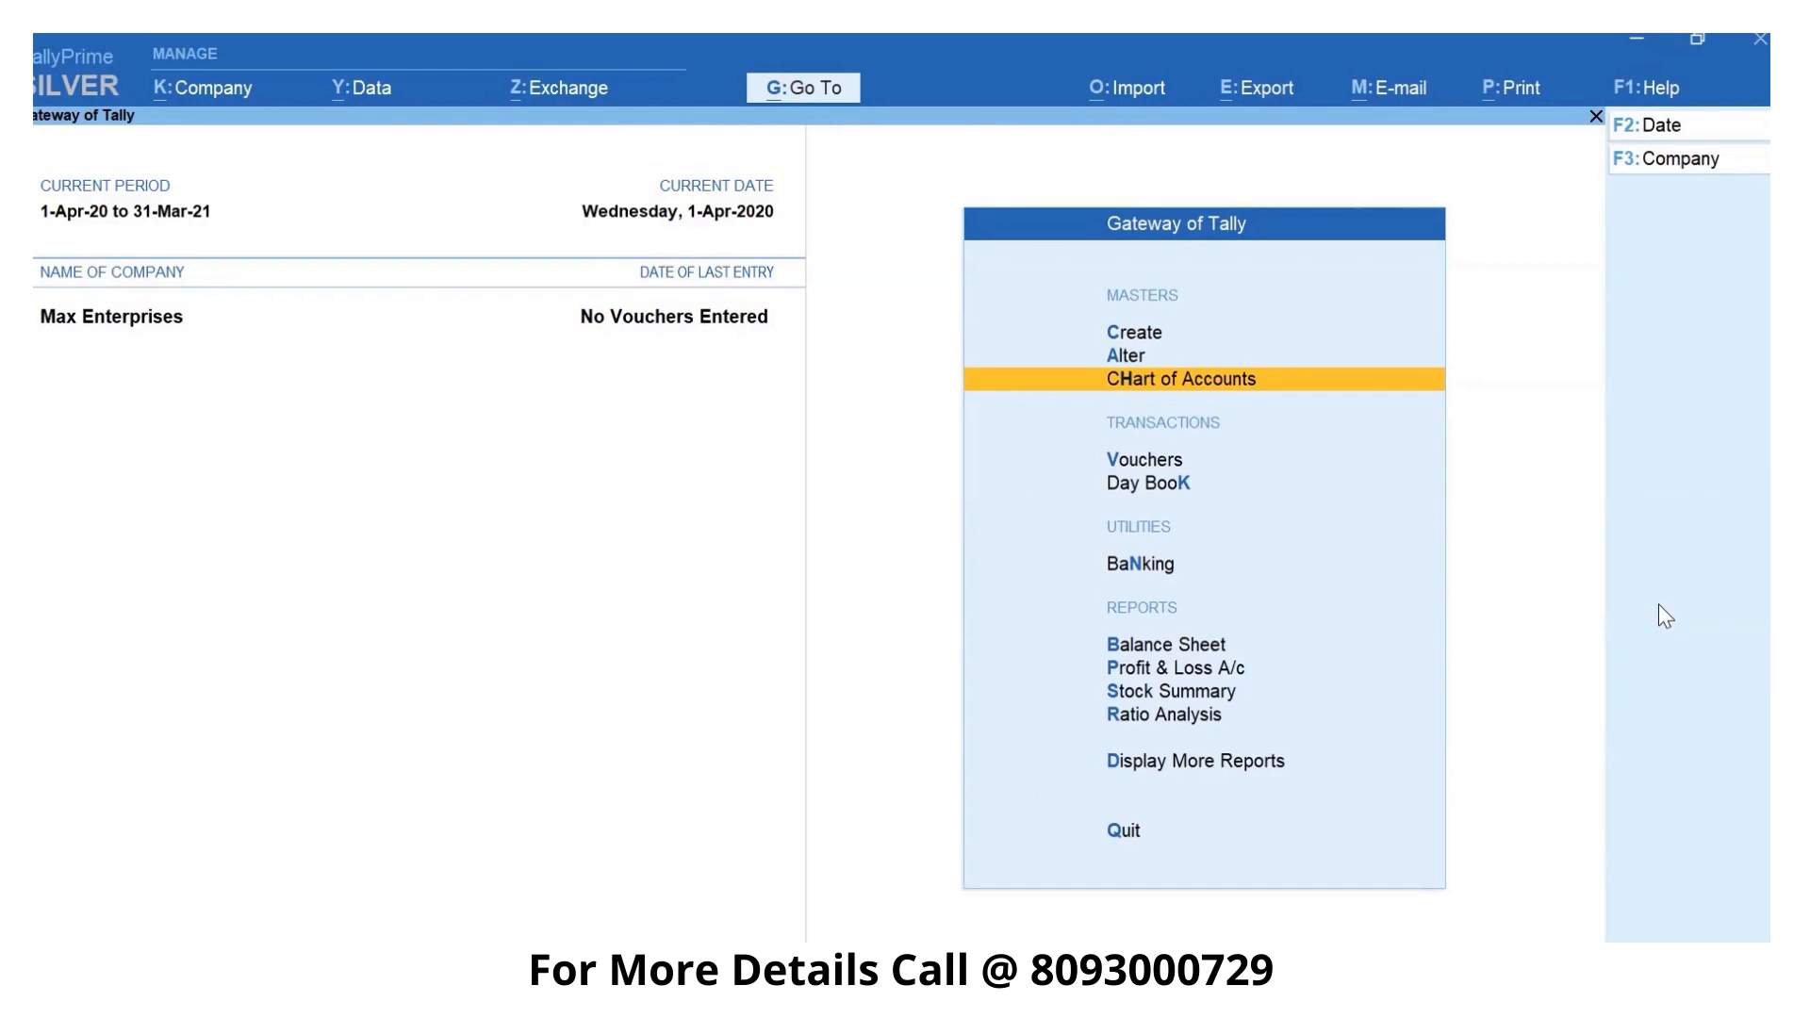
- Open the Ace Electronics ledger for alteration, review its details and close it without changes
key("a")
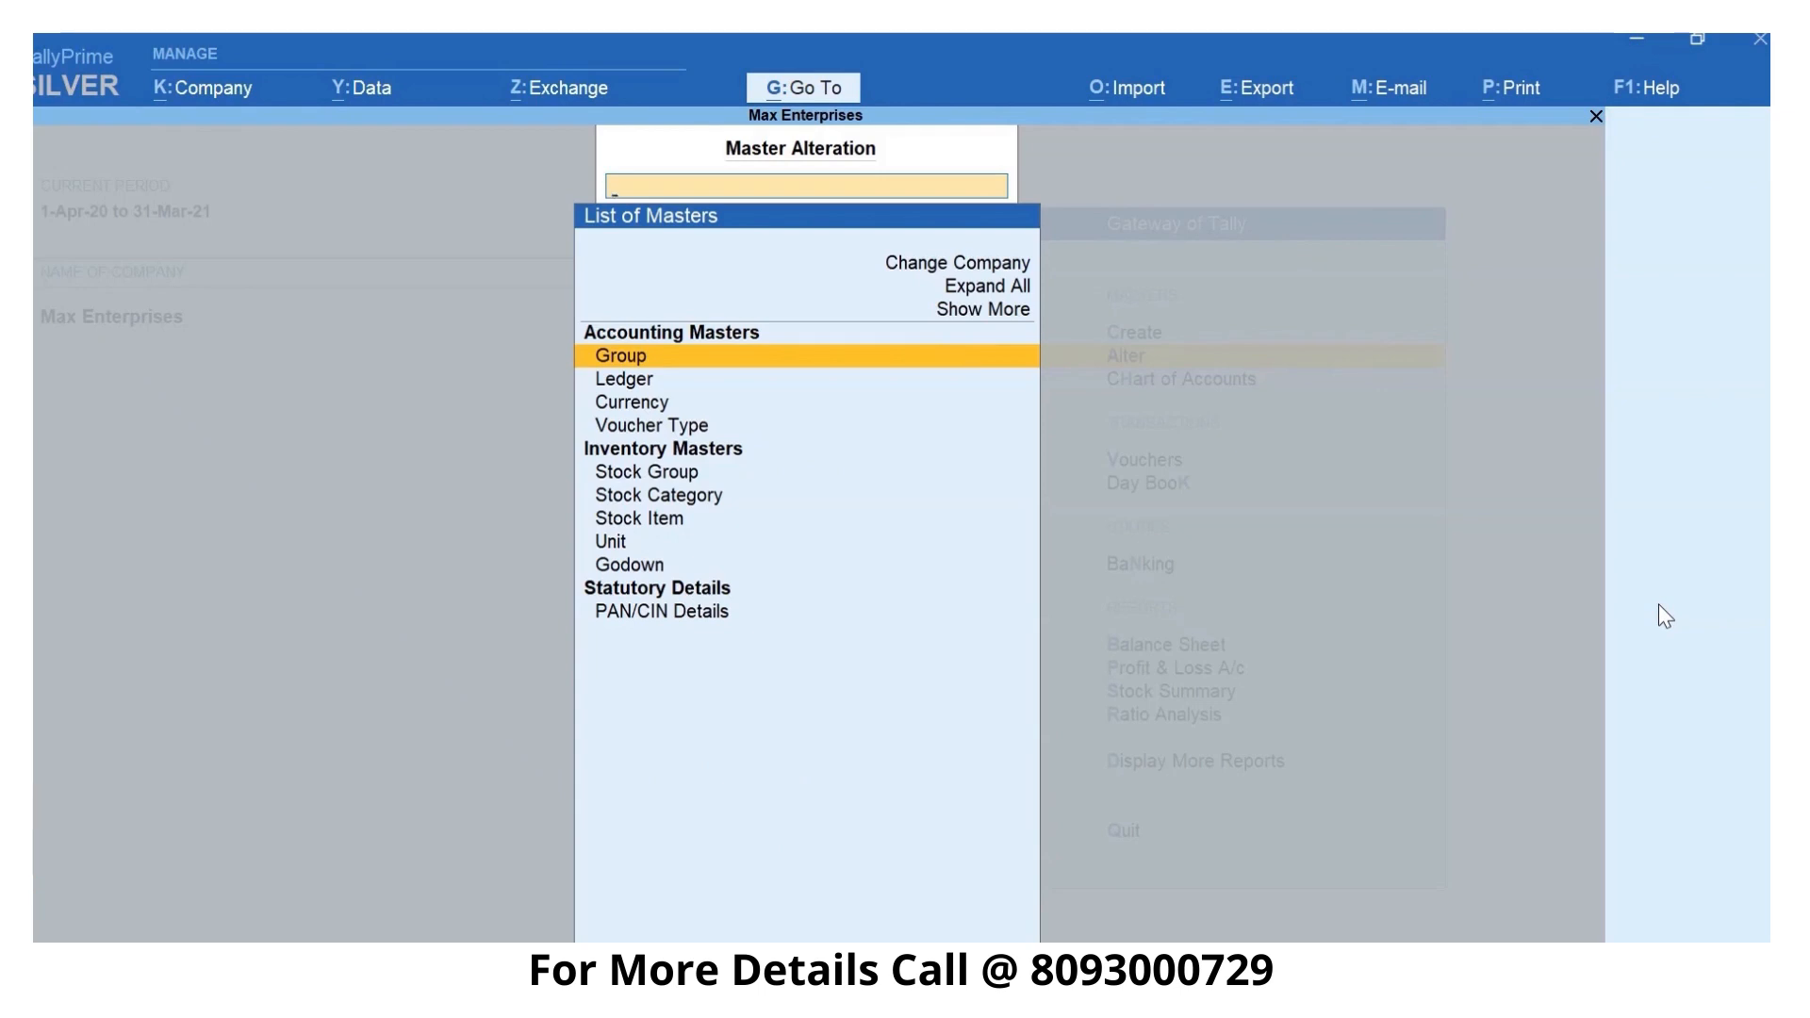
key("Down")
key("Return")
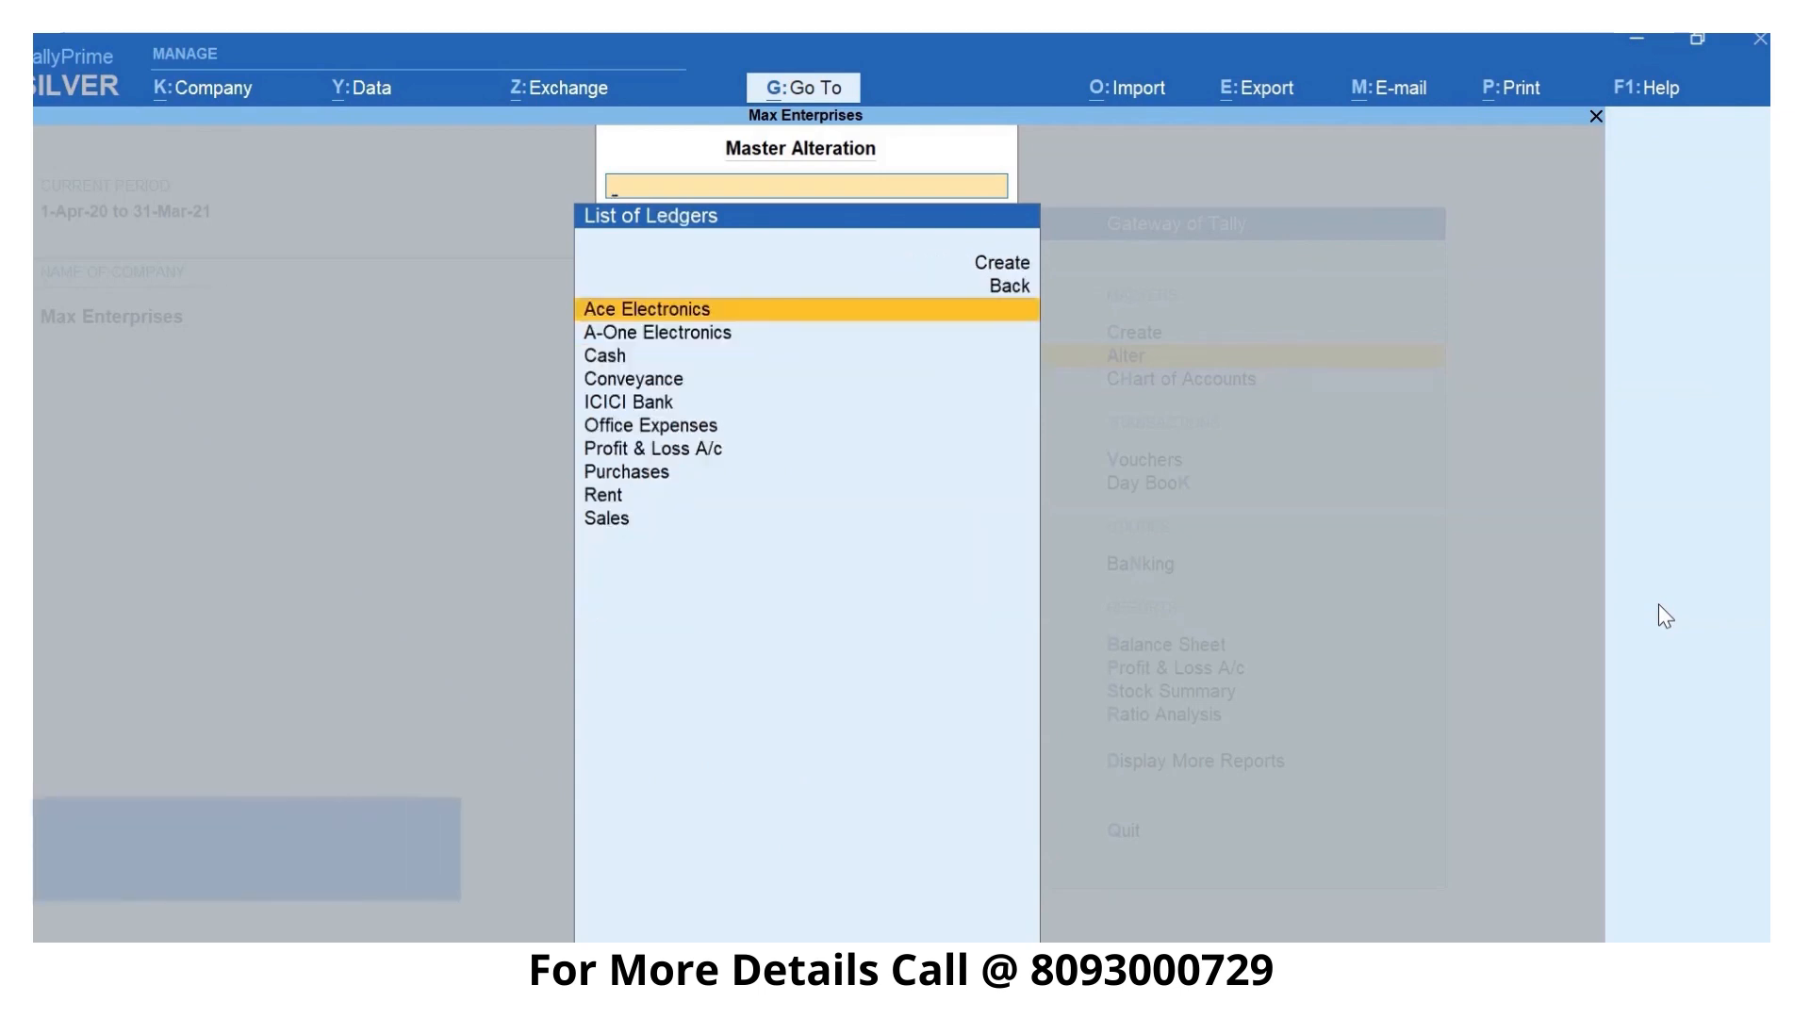
key("Return")
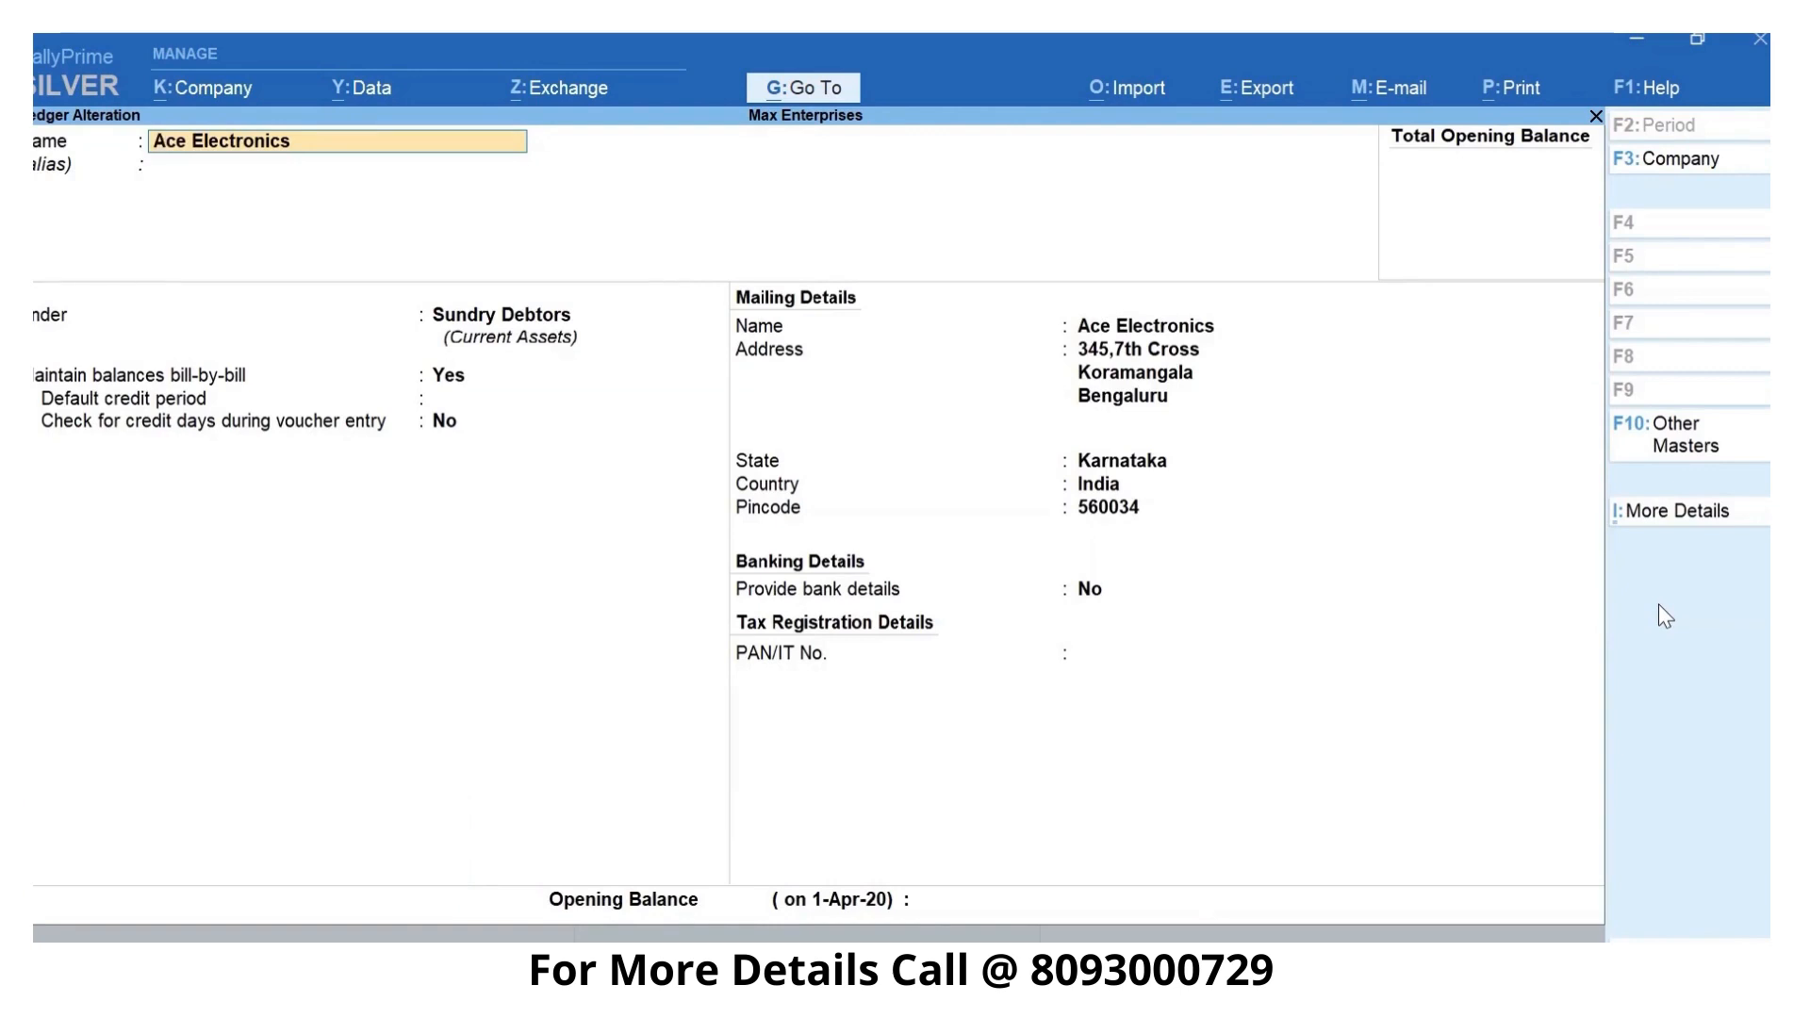
key("Escape")
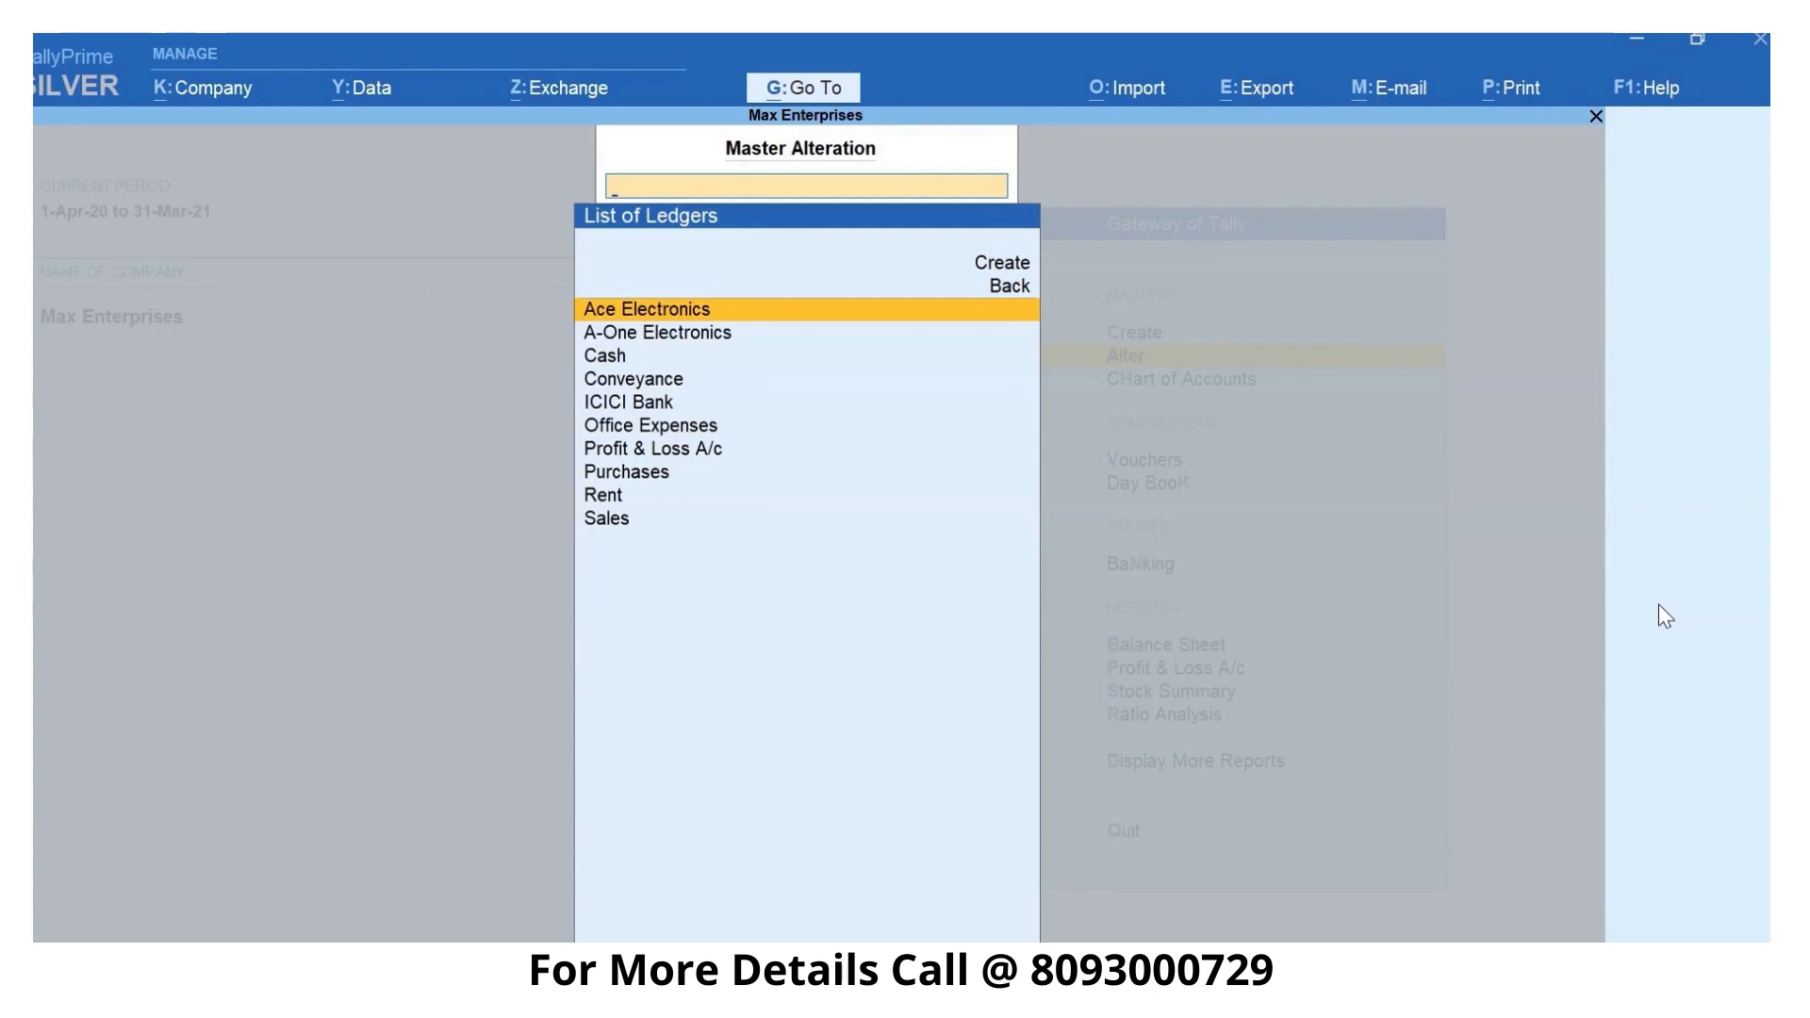
- Look through the ledgers available for alteration and return to the Gateway of Tally
key("Down")
key("Down")
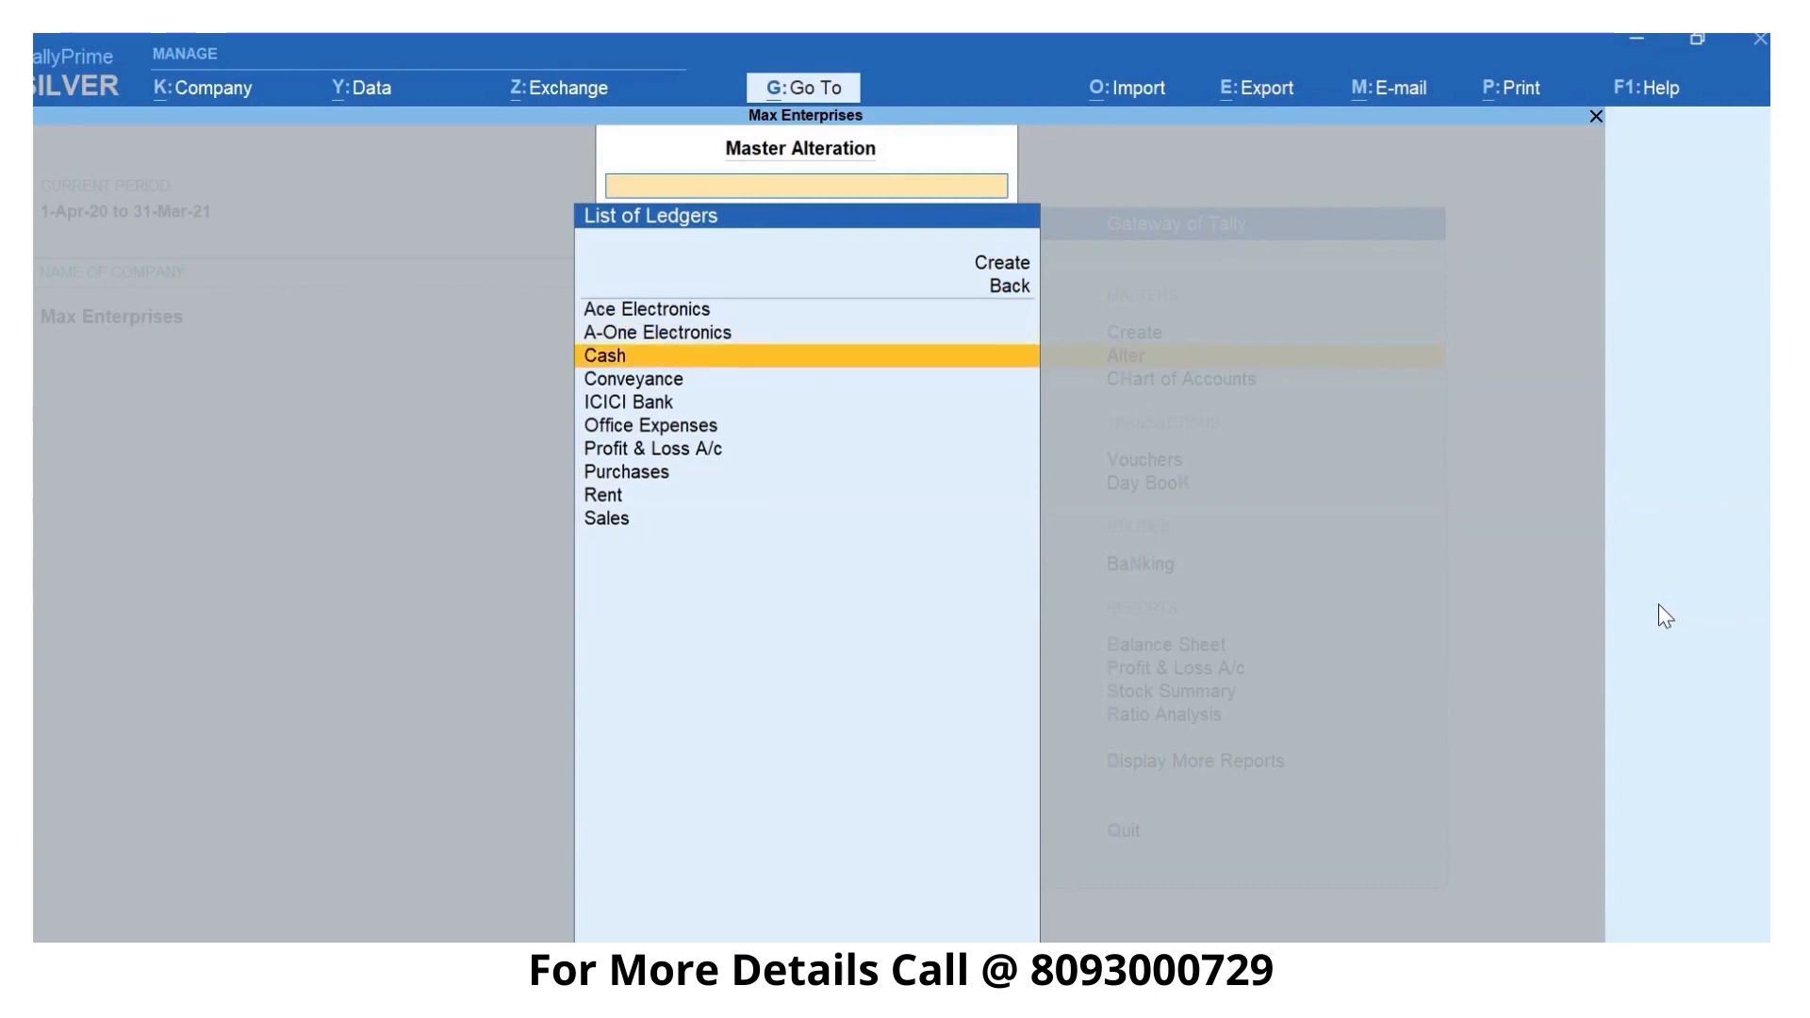
key("Down")
key("Down")
key("Down")
key("Down")
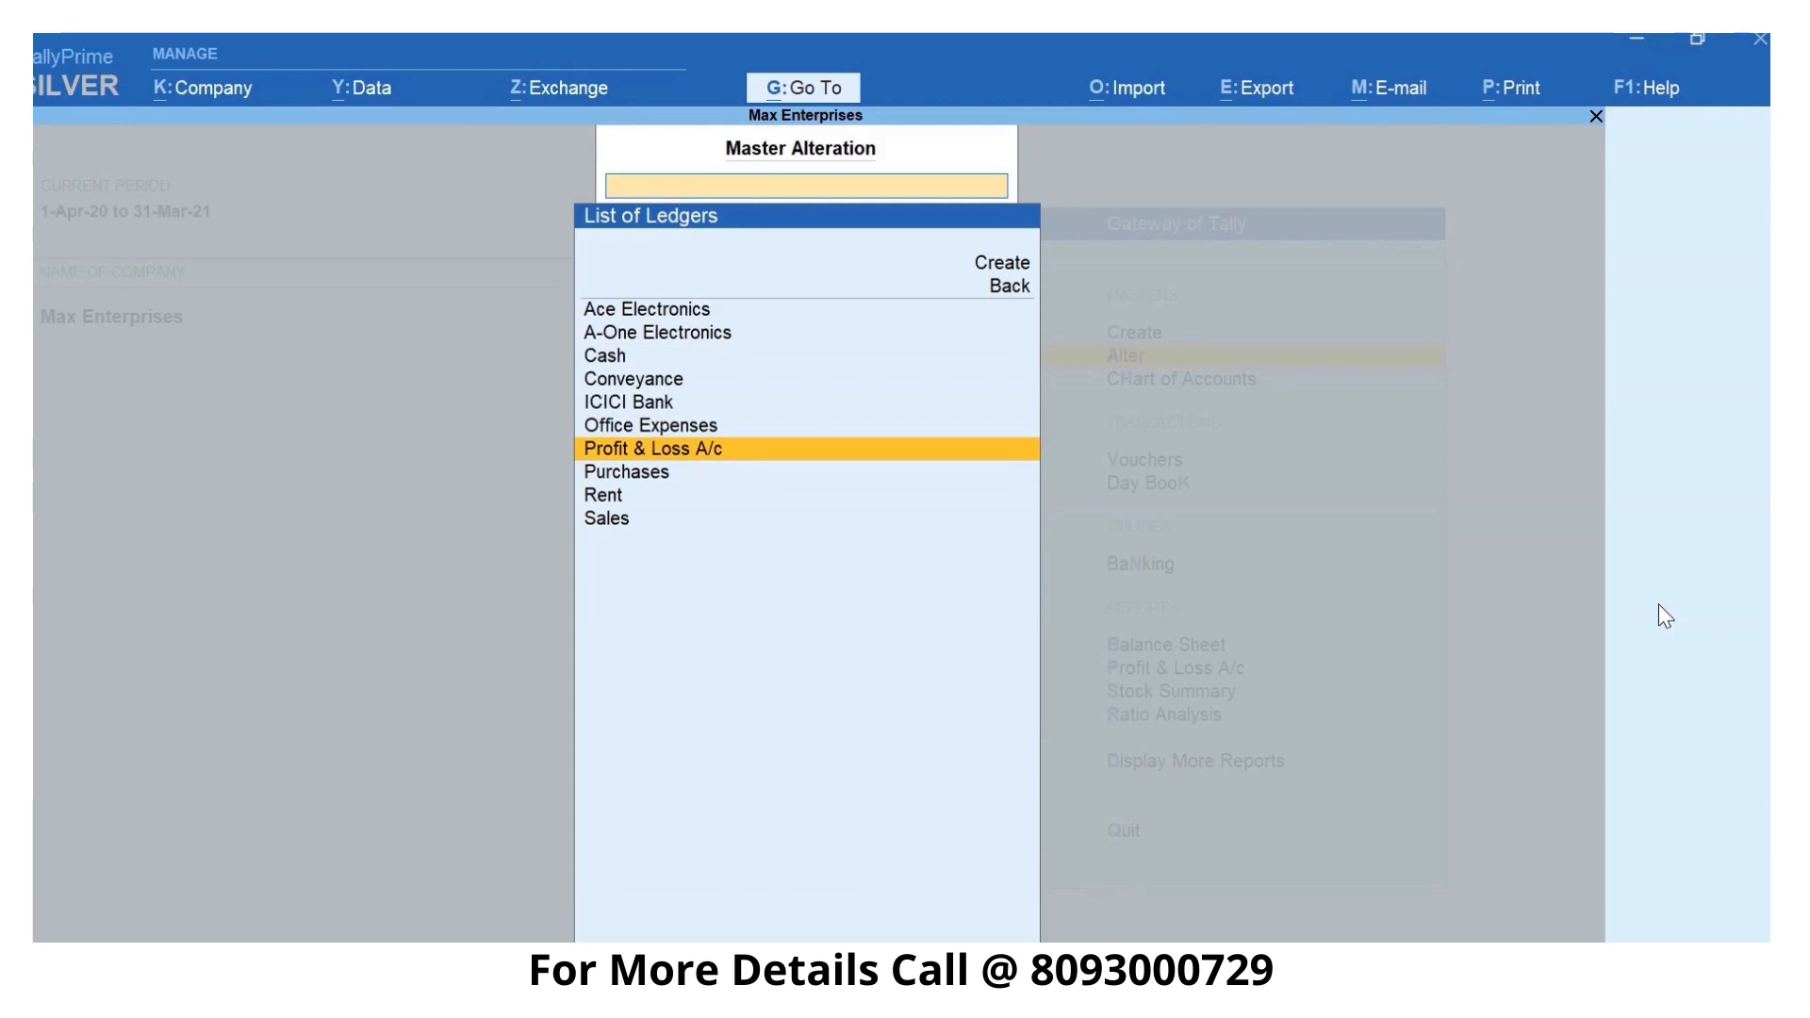
key("Escape")
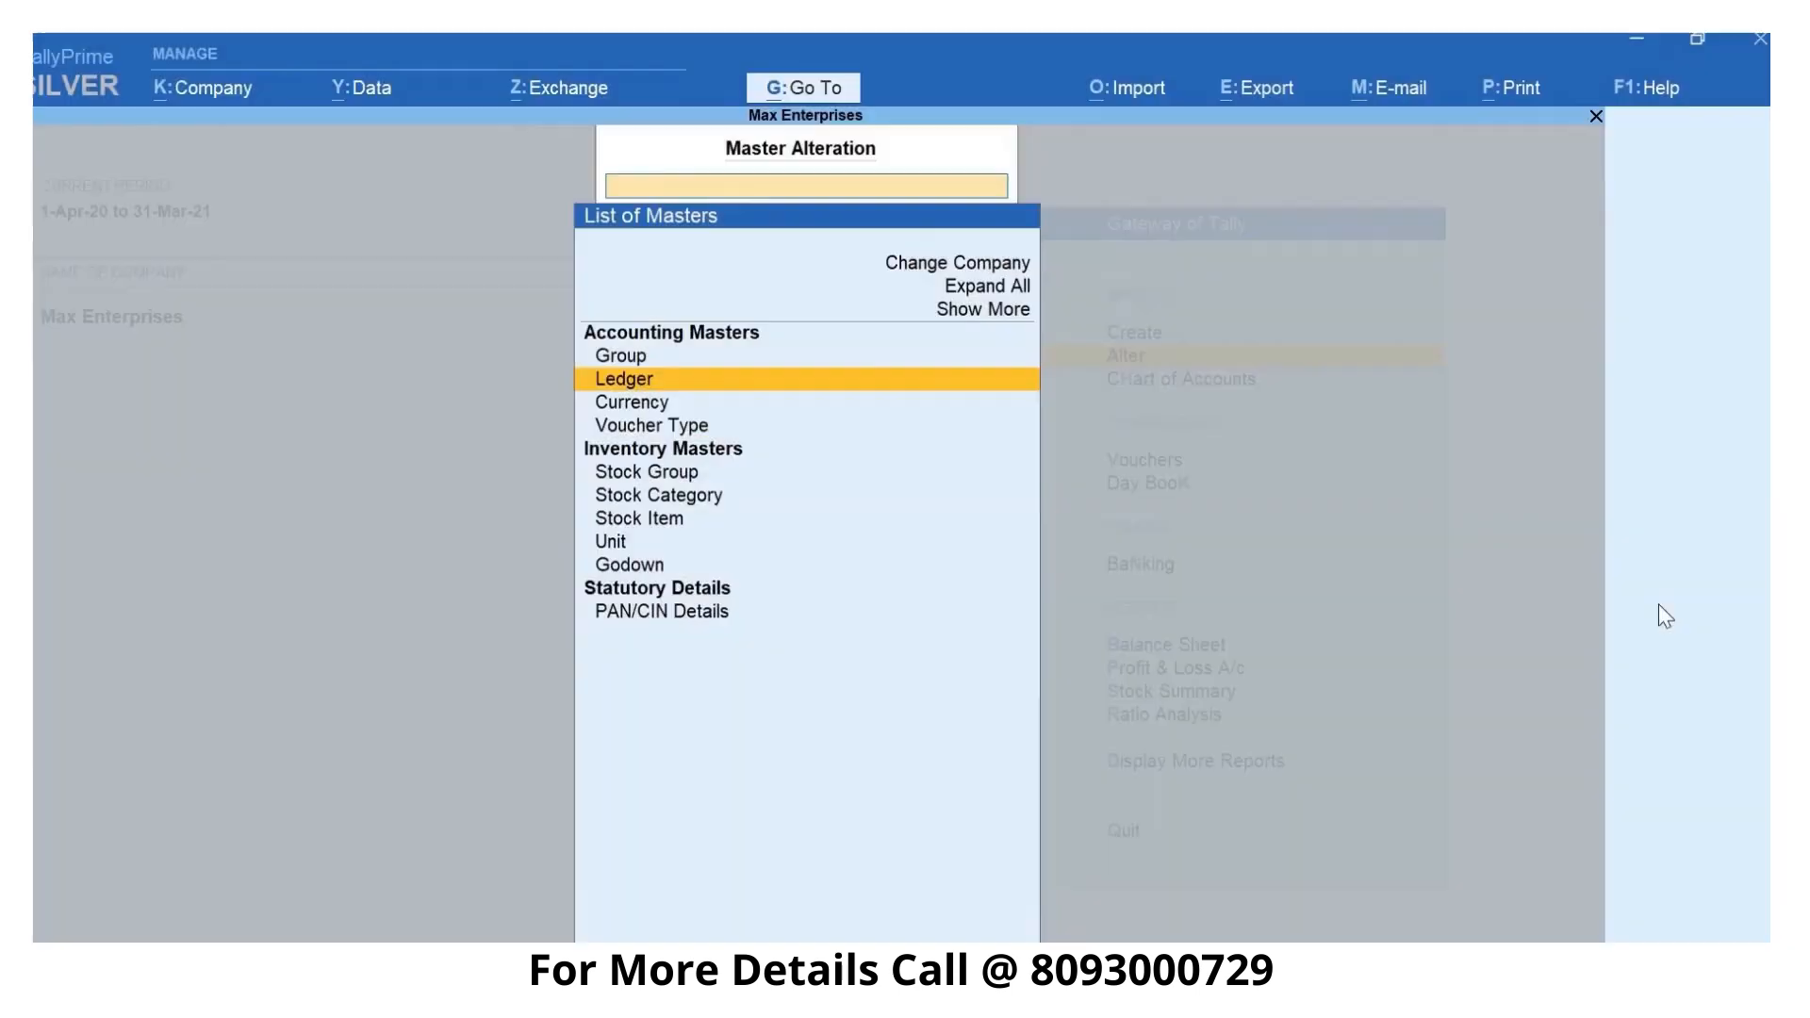
key("Escape")
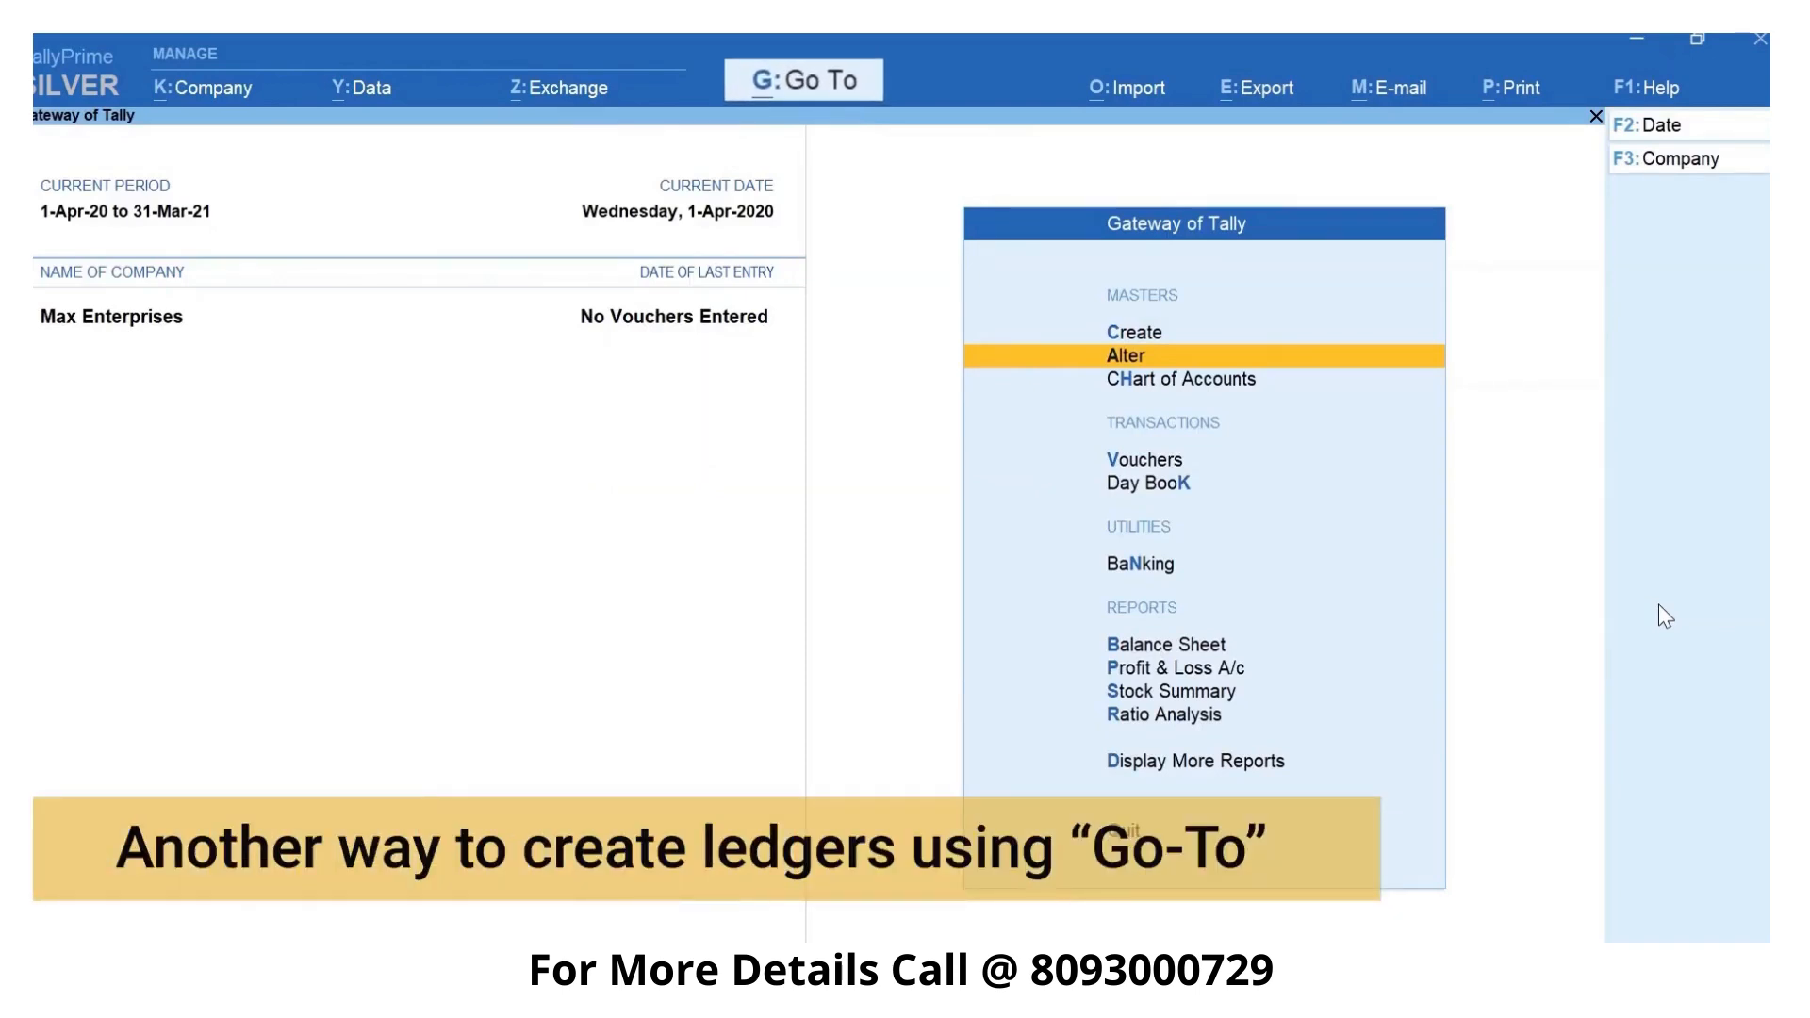
- Open the balance sheet and use Go To from the report to start creating a new ledger master
key("b")
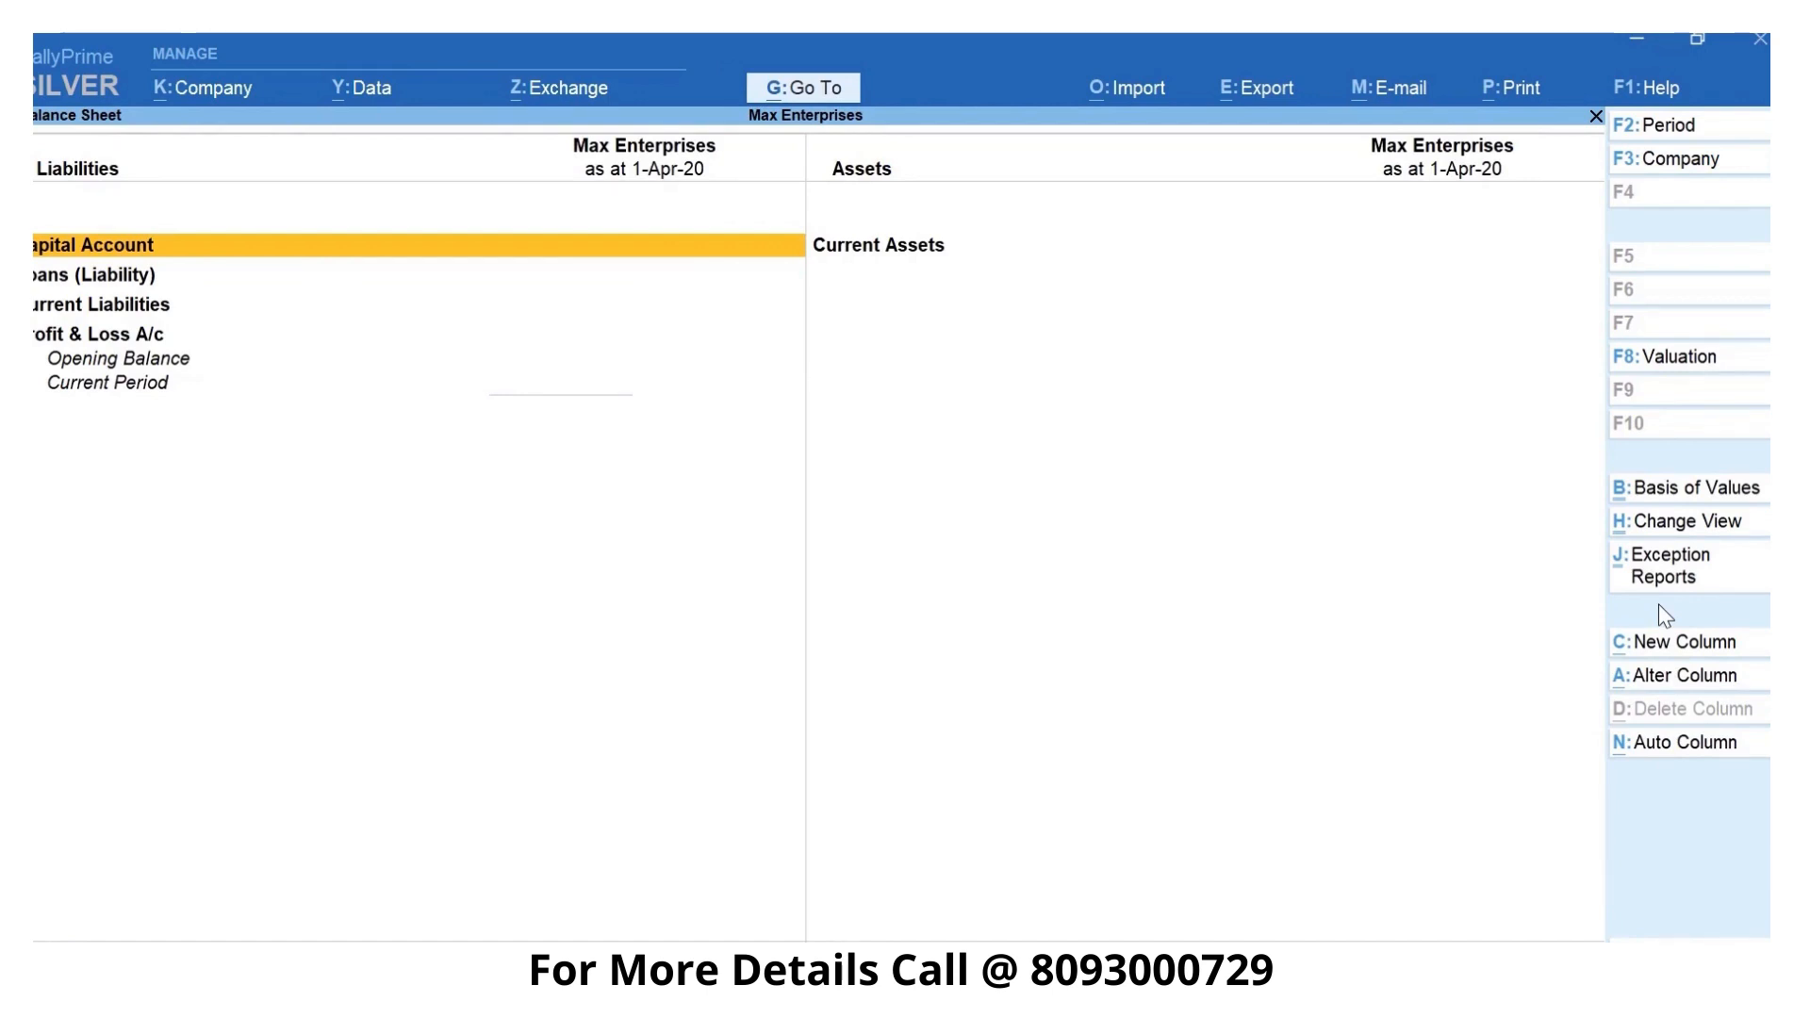
key("alt+g")
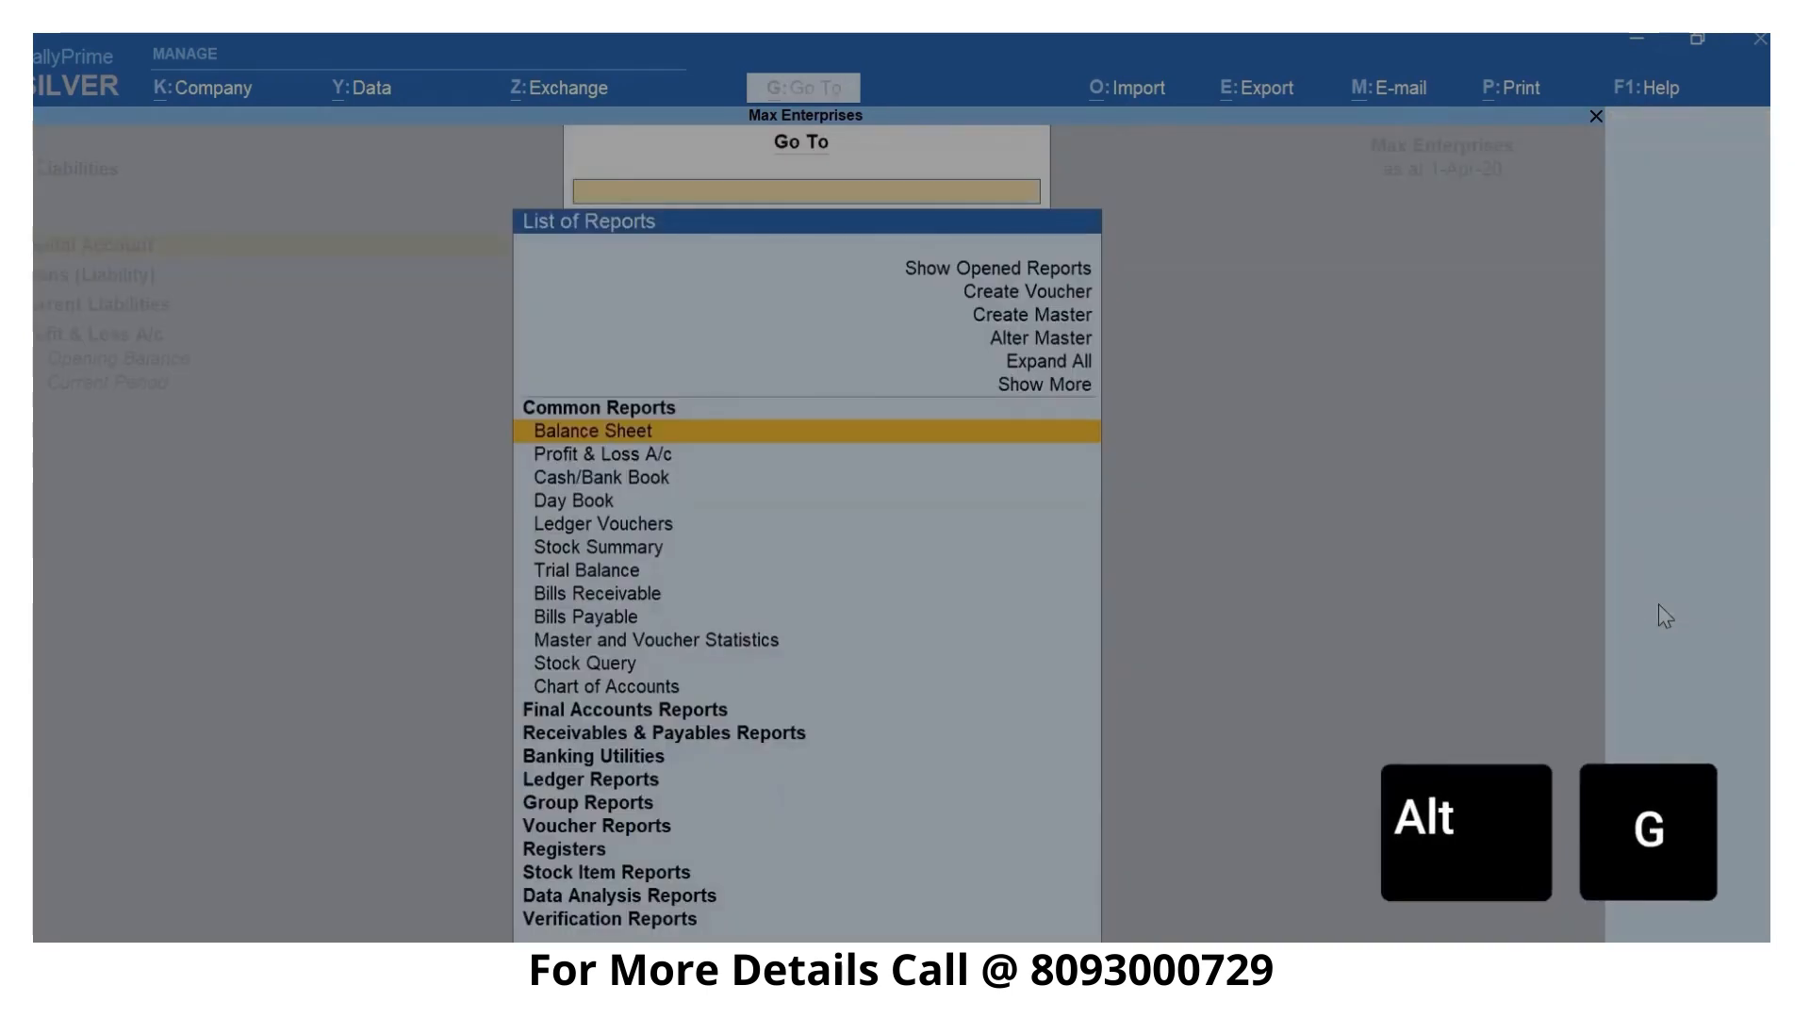
key("Up")
key("Up")
key("Up")
key("Up")
key("Return")
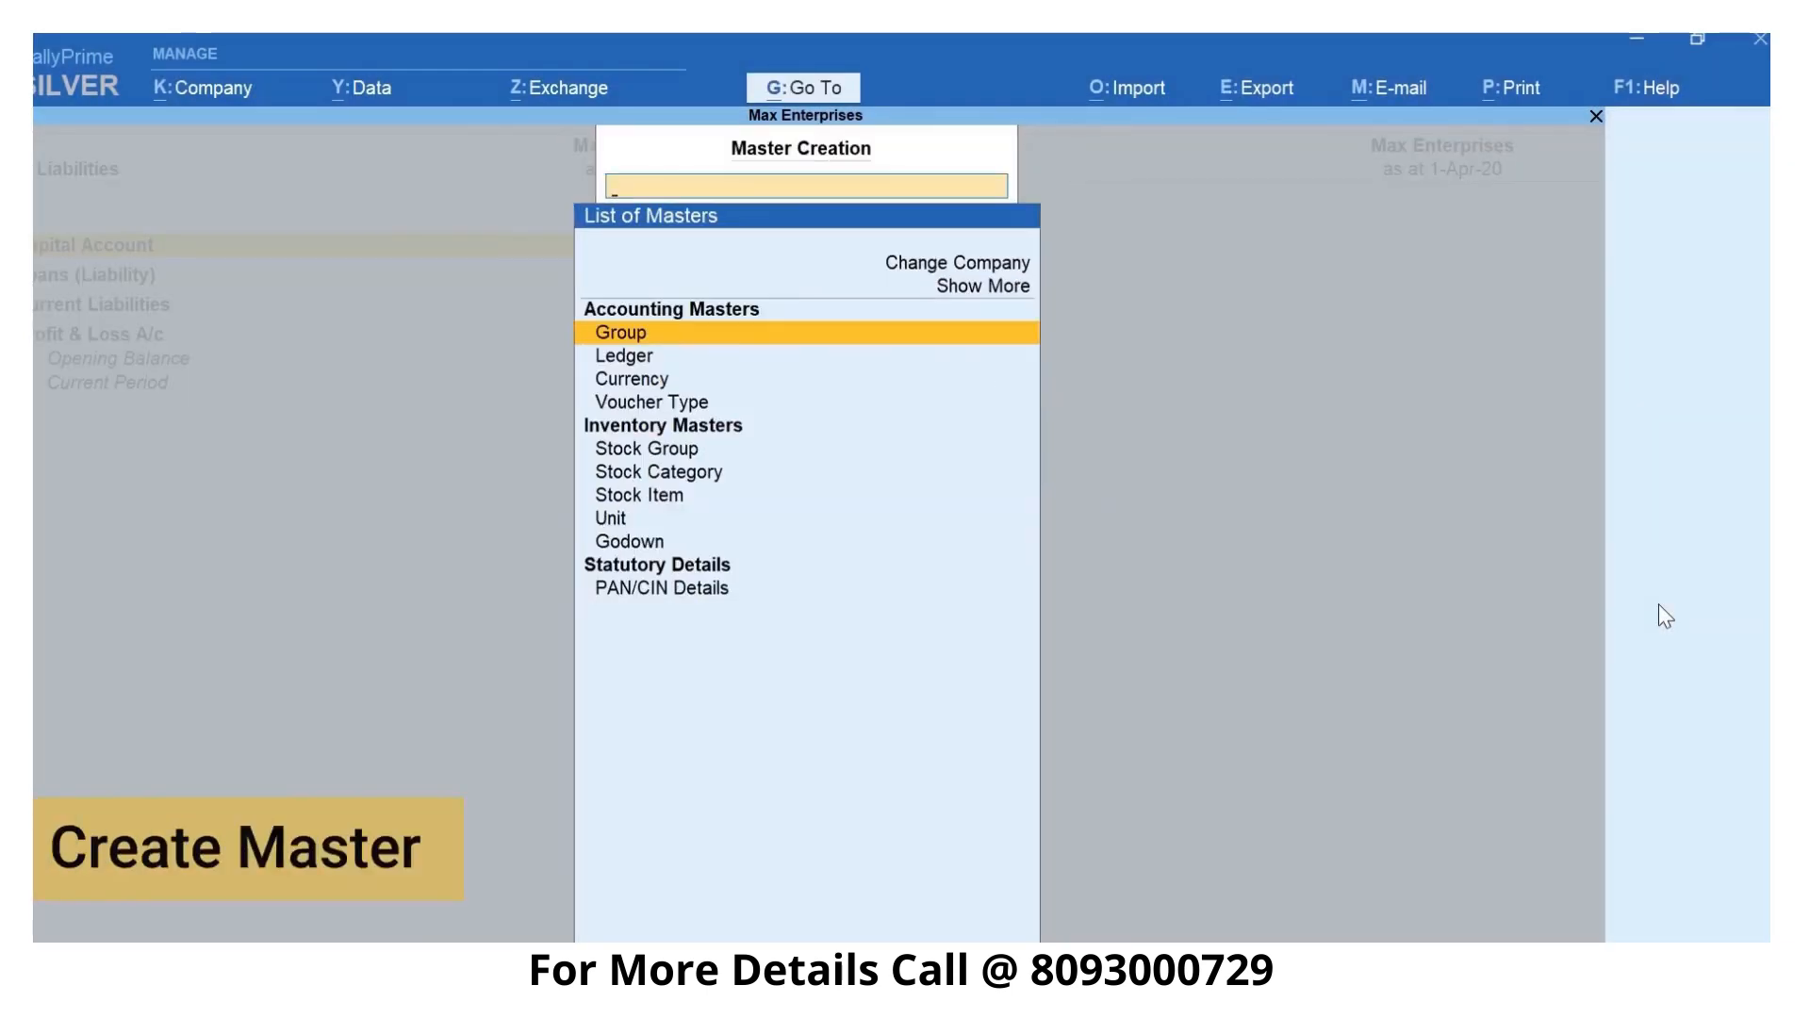
key("Down")
- Name the ledger Office Furniture and place it under the Fixed Assets group, keeping the default mailing details
type("Office Furniture")
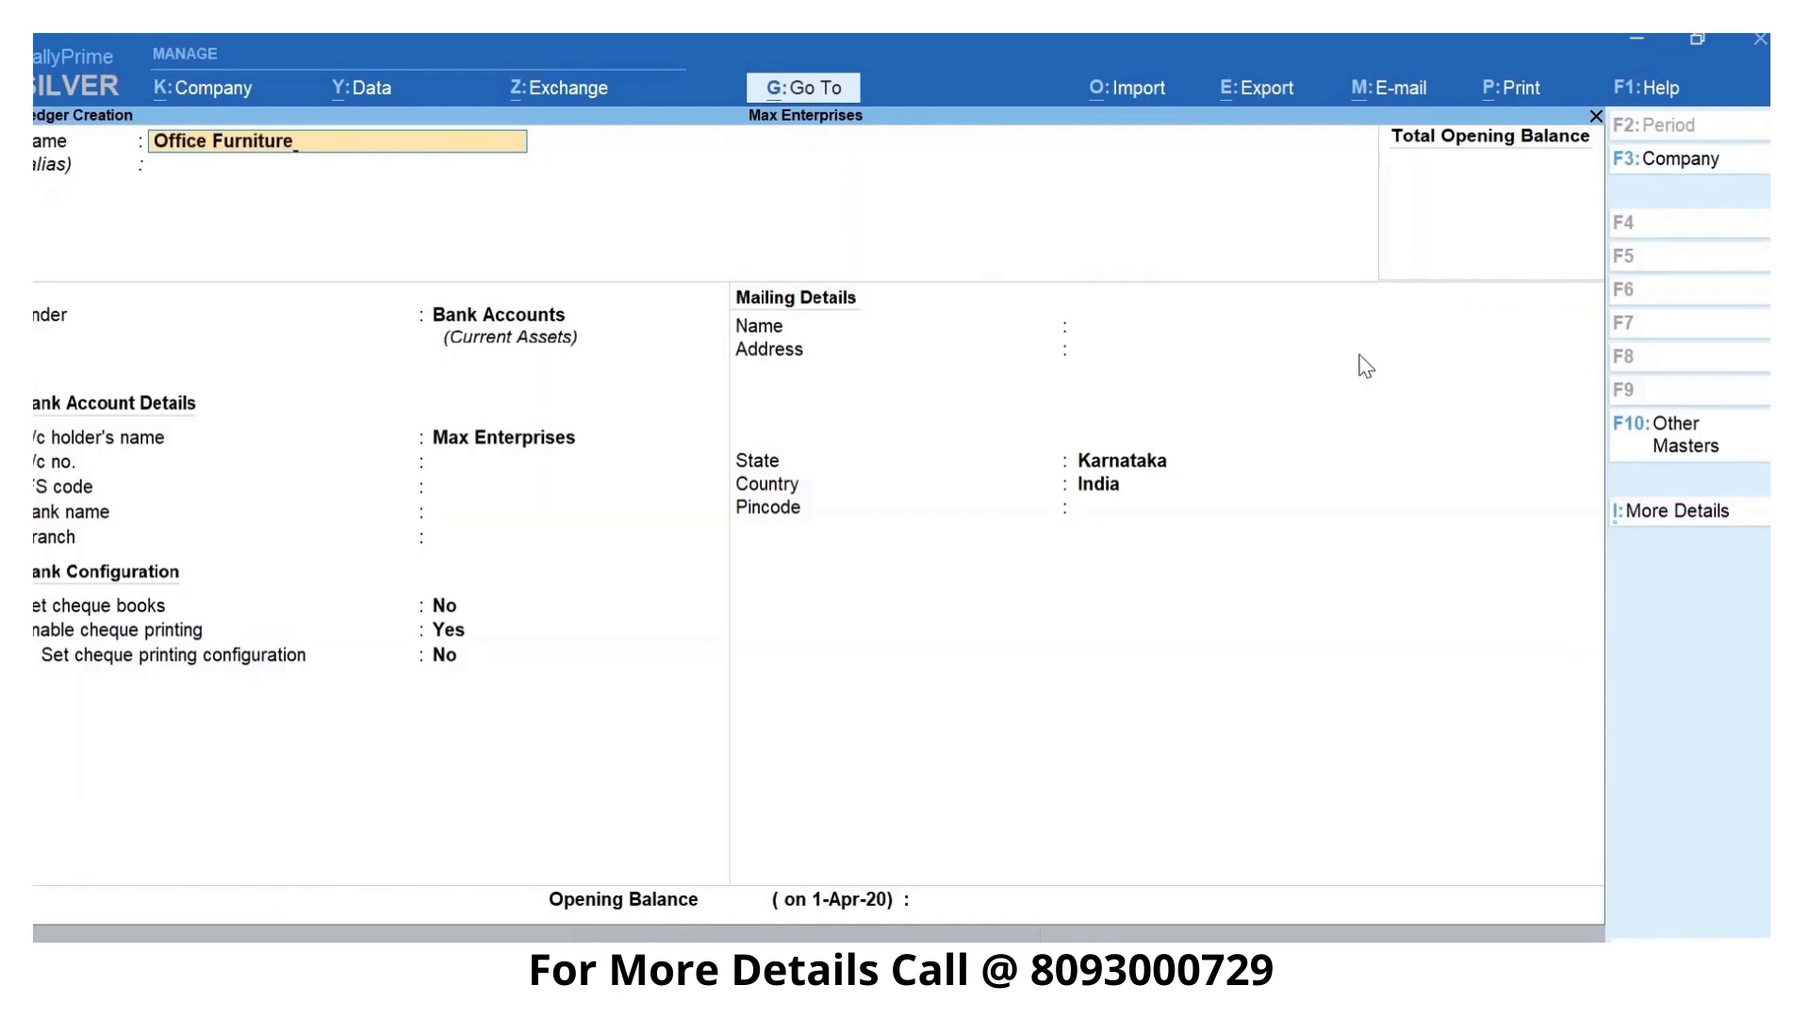
key("Return")
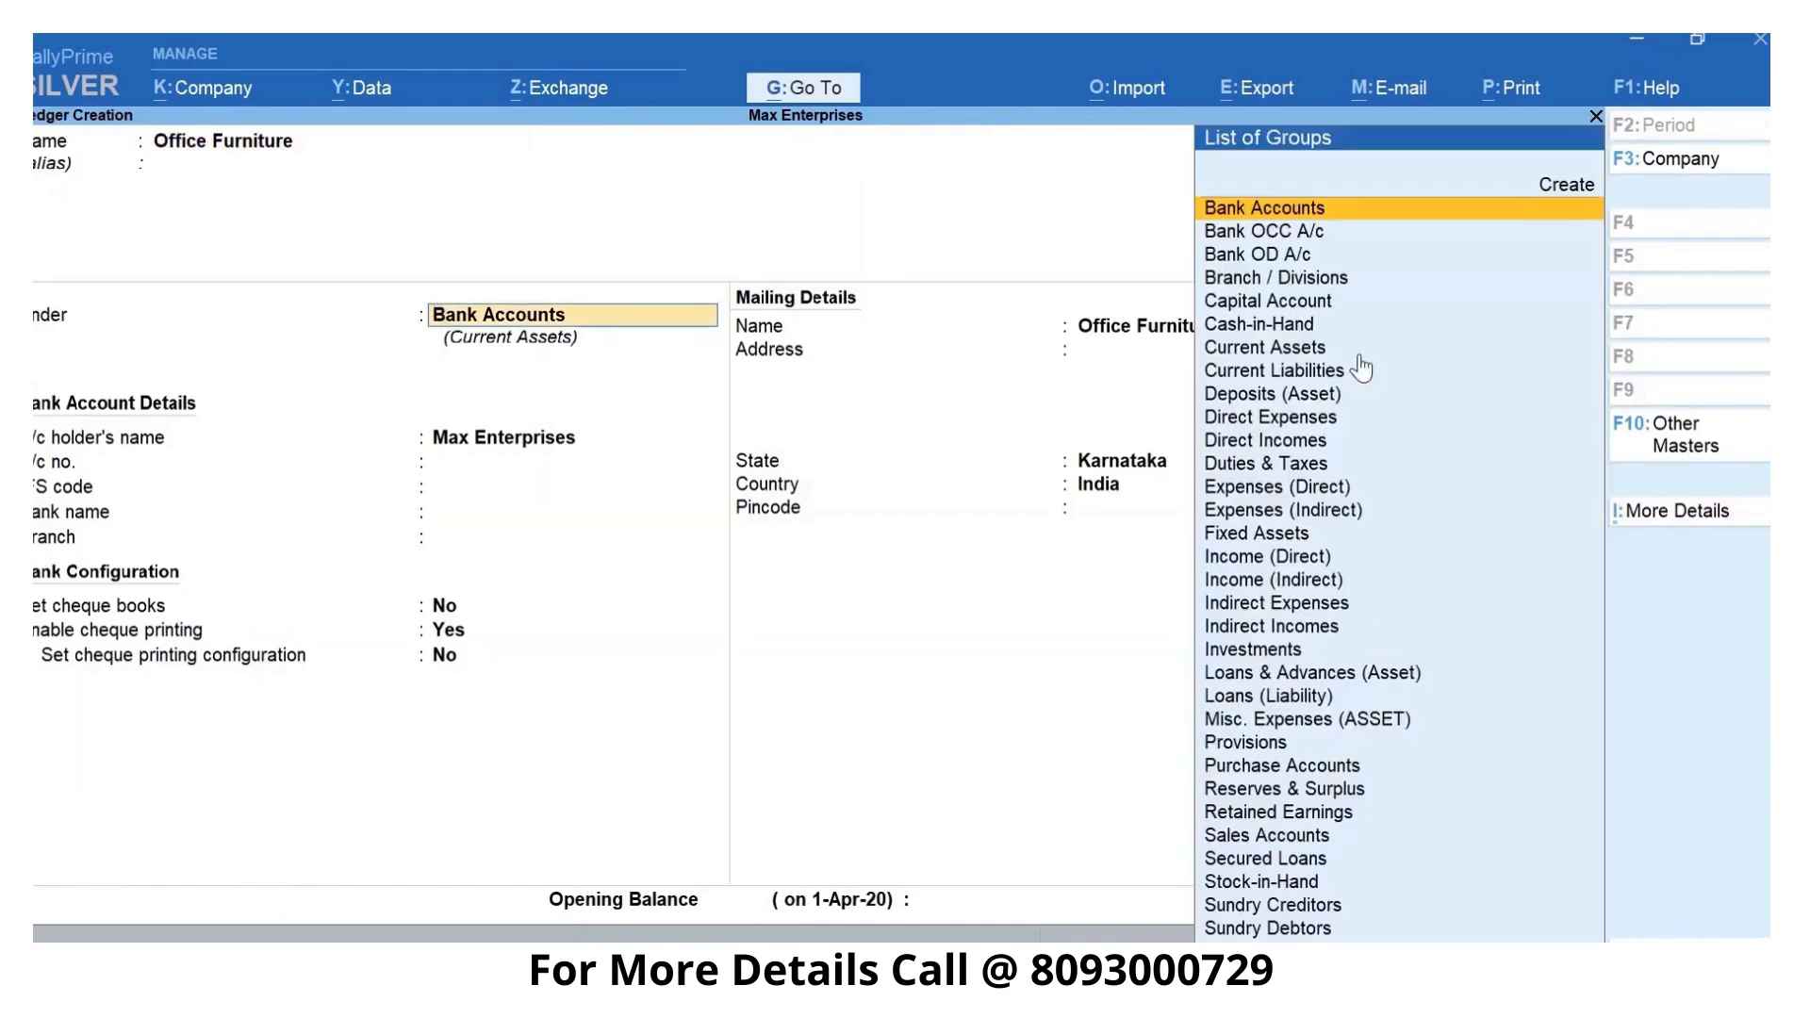
type("fix")
key("Return")
key("Return")
key("Return")
key("Return")
key("Return")
key("Return")
key("Return")
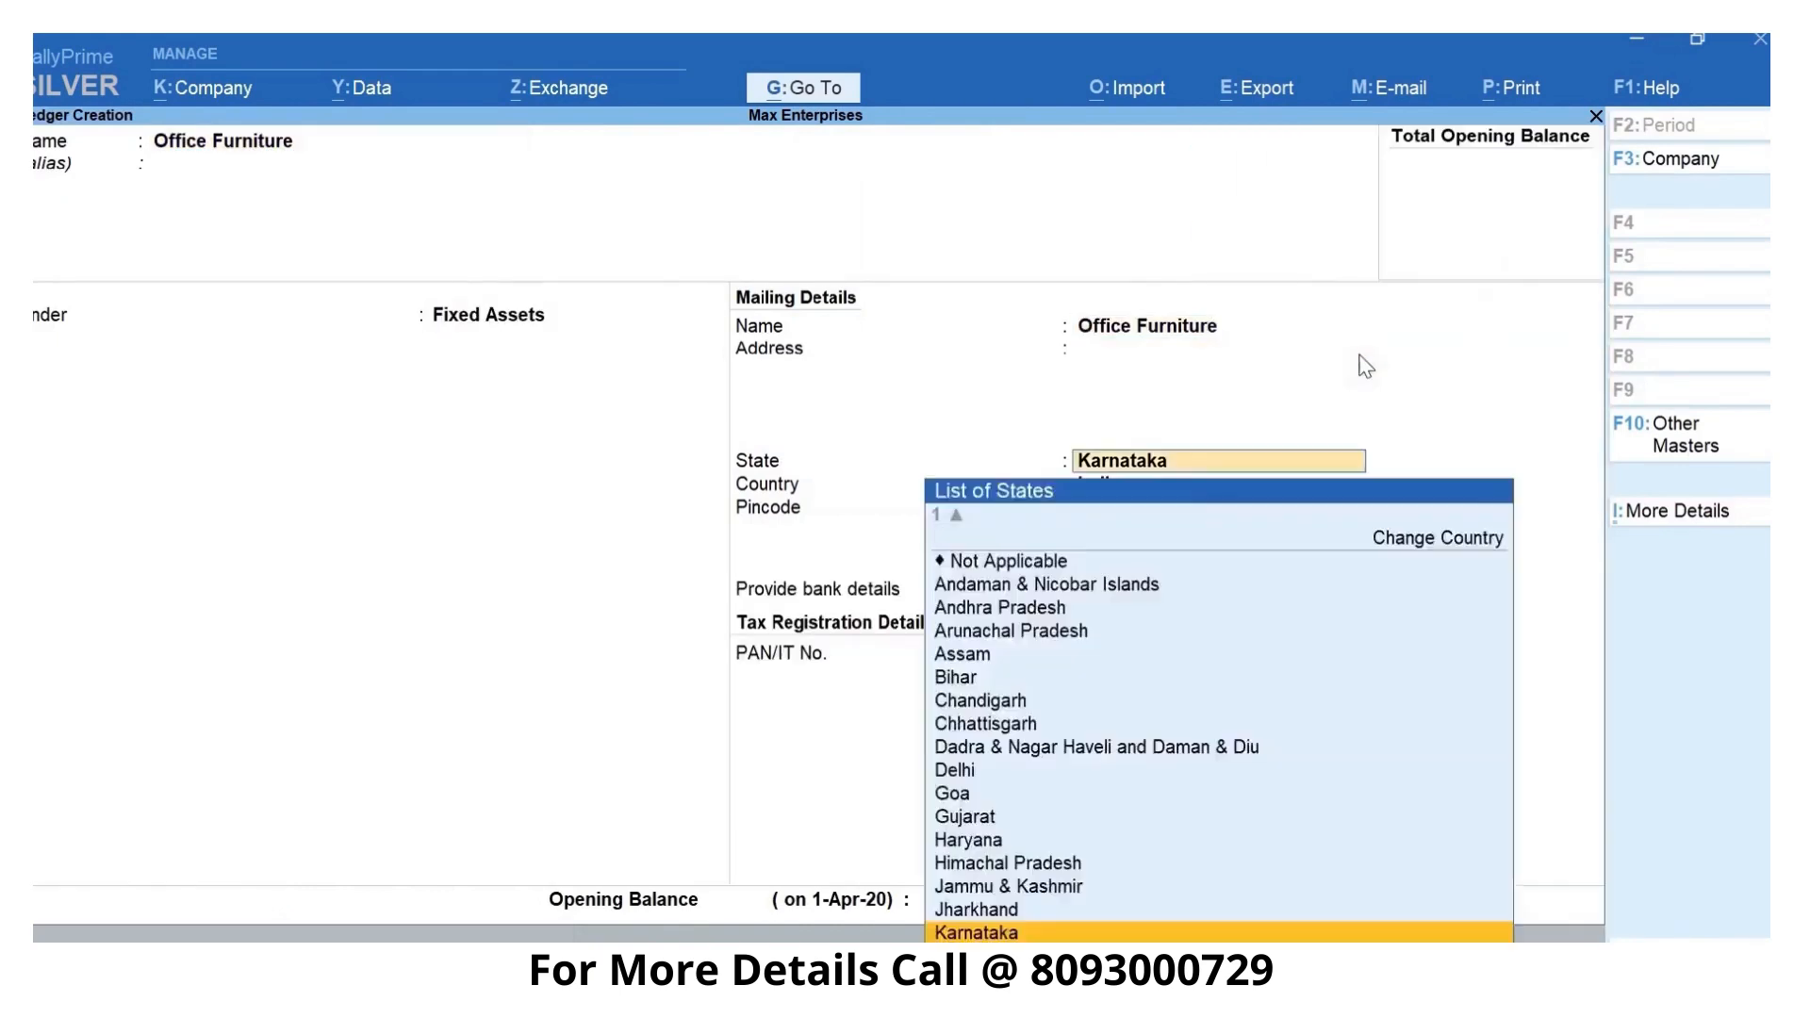
- Enter an opening balance of 60000 for the Office Furniture ledger, save it and go back to the balance sheet
type("60000")
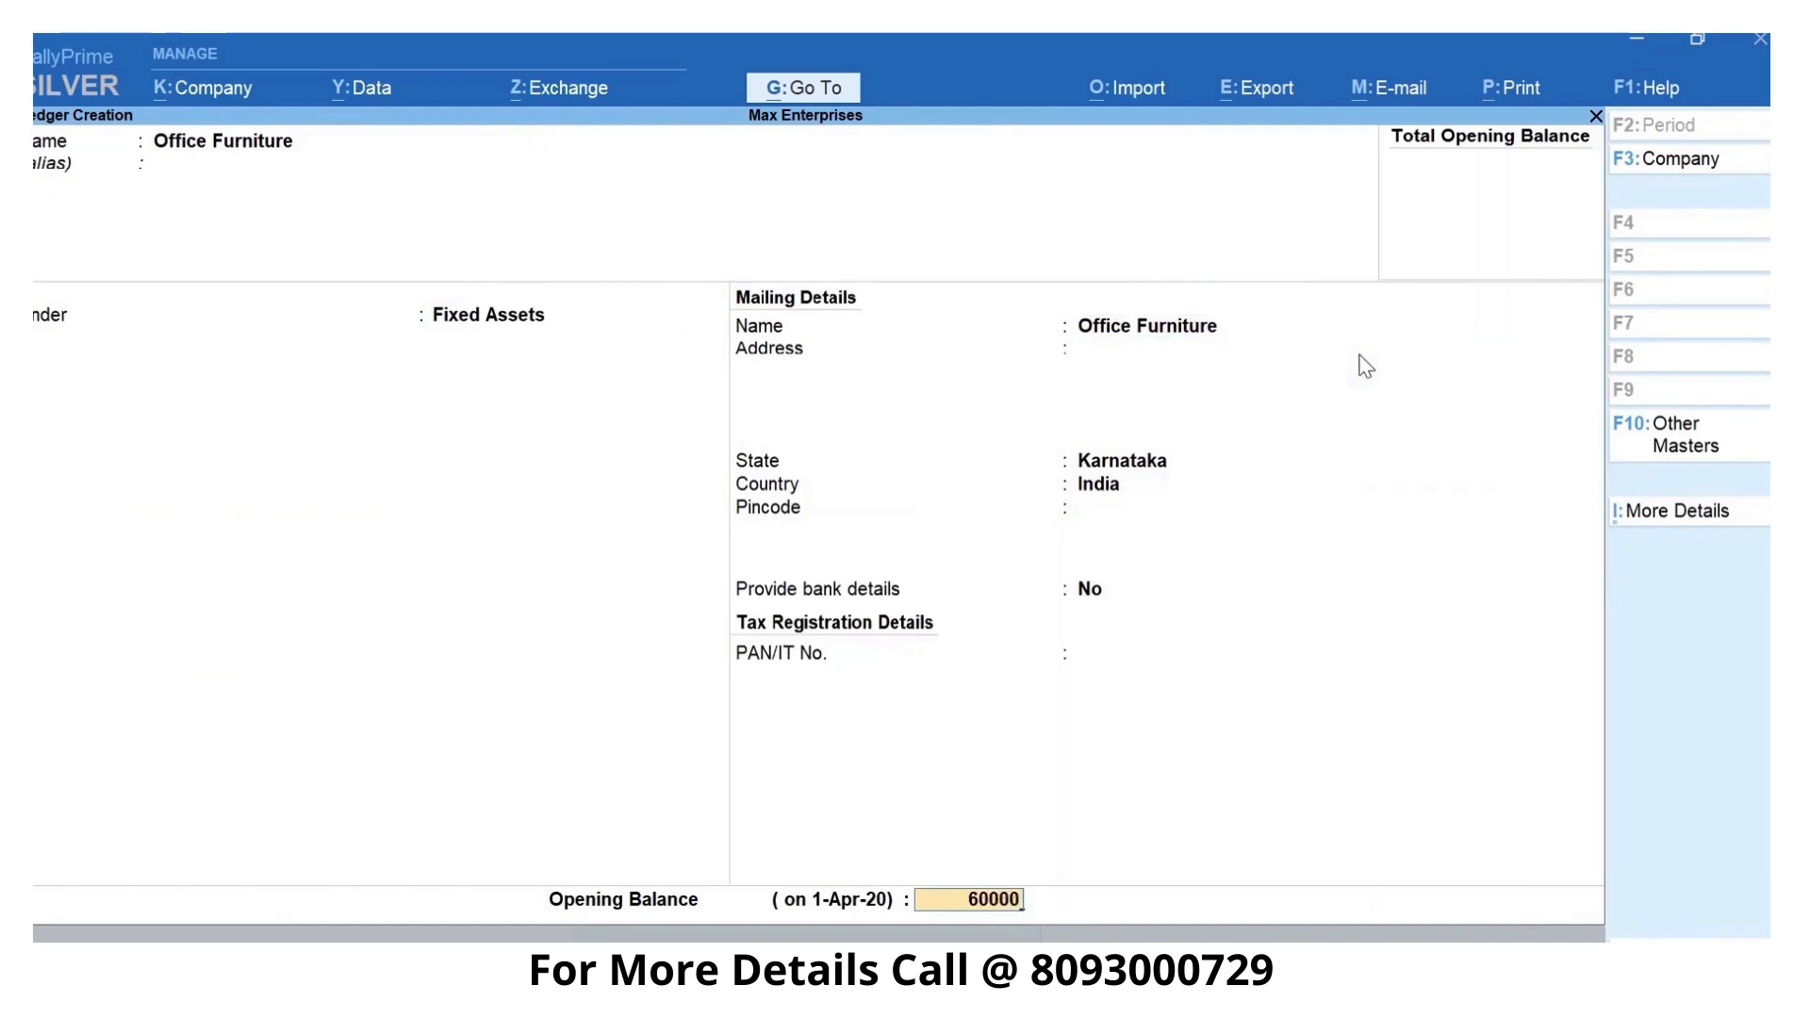
key("Return")
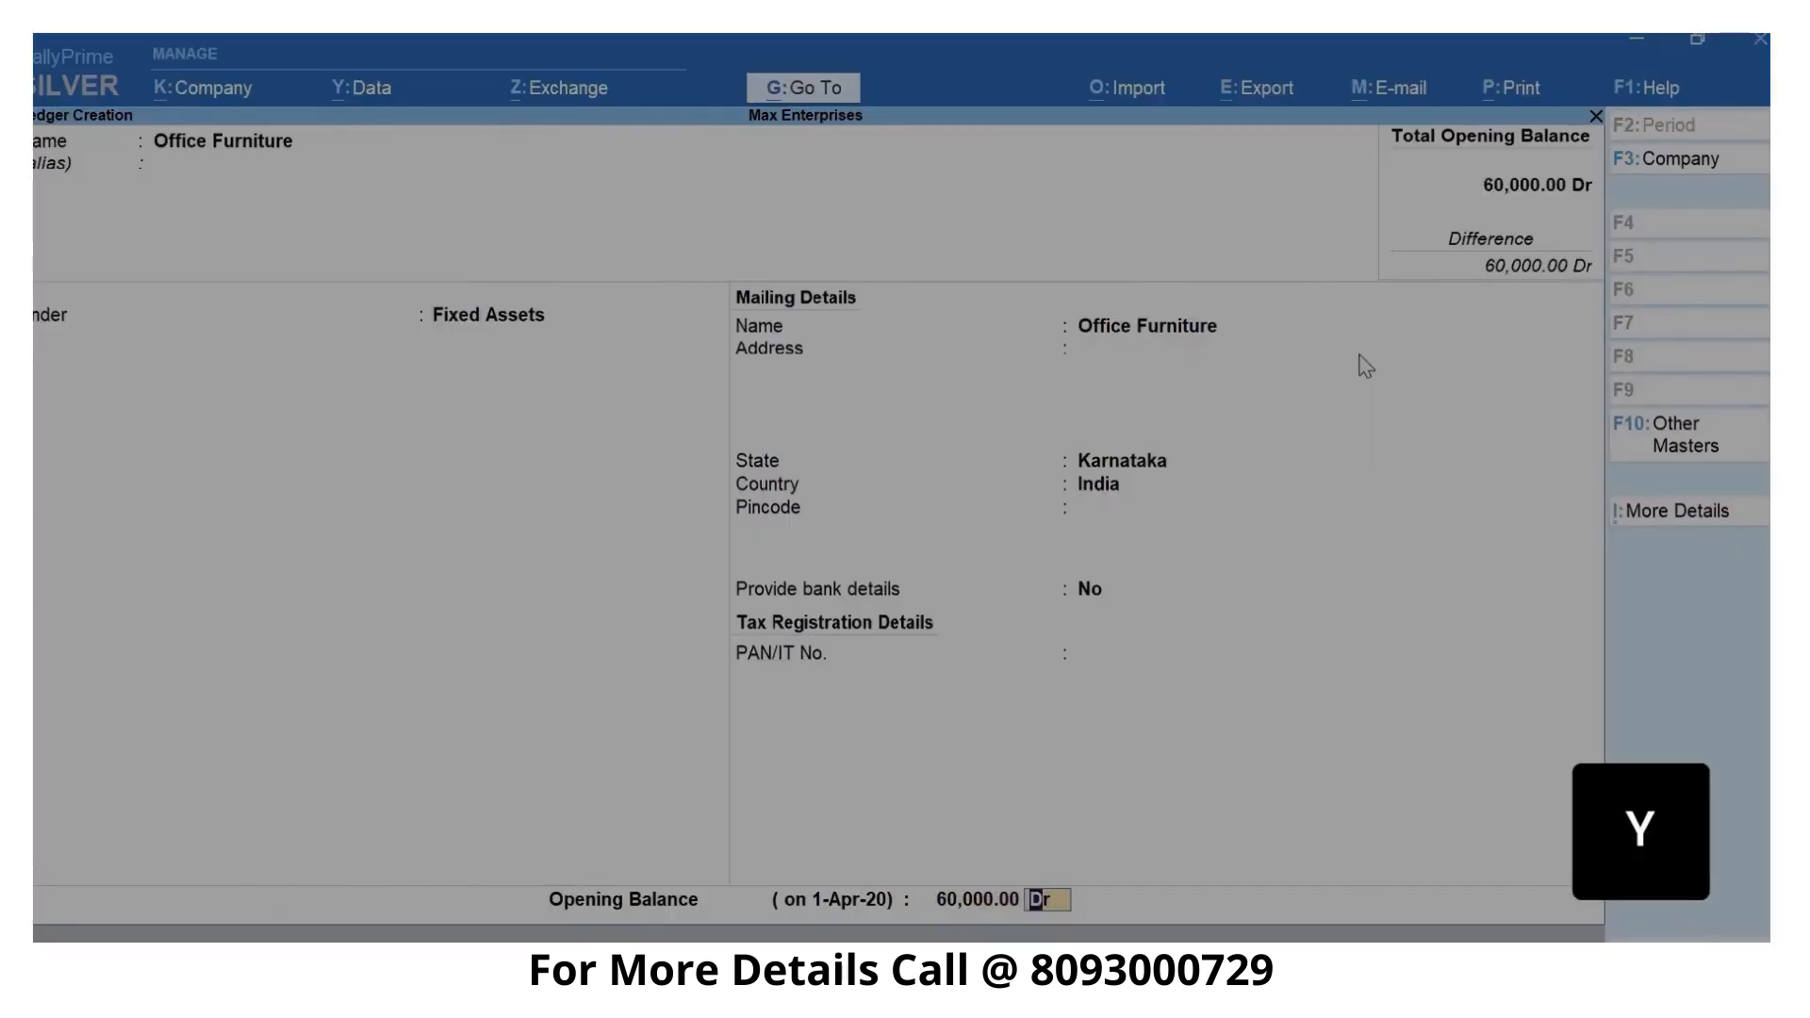
key("y")
key("Escape")
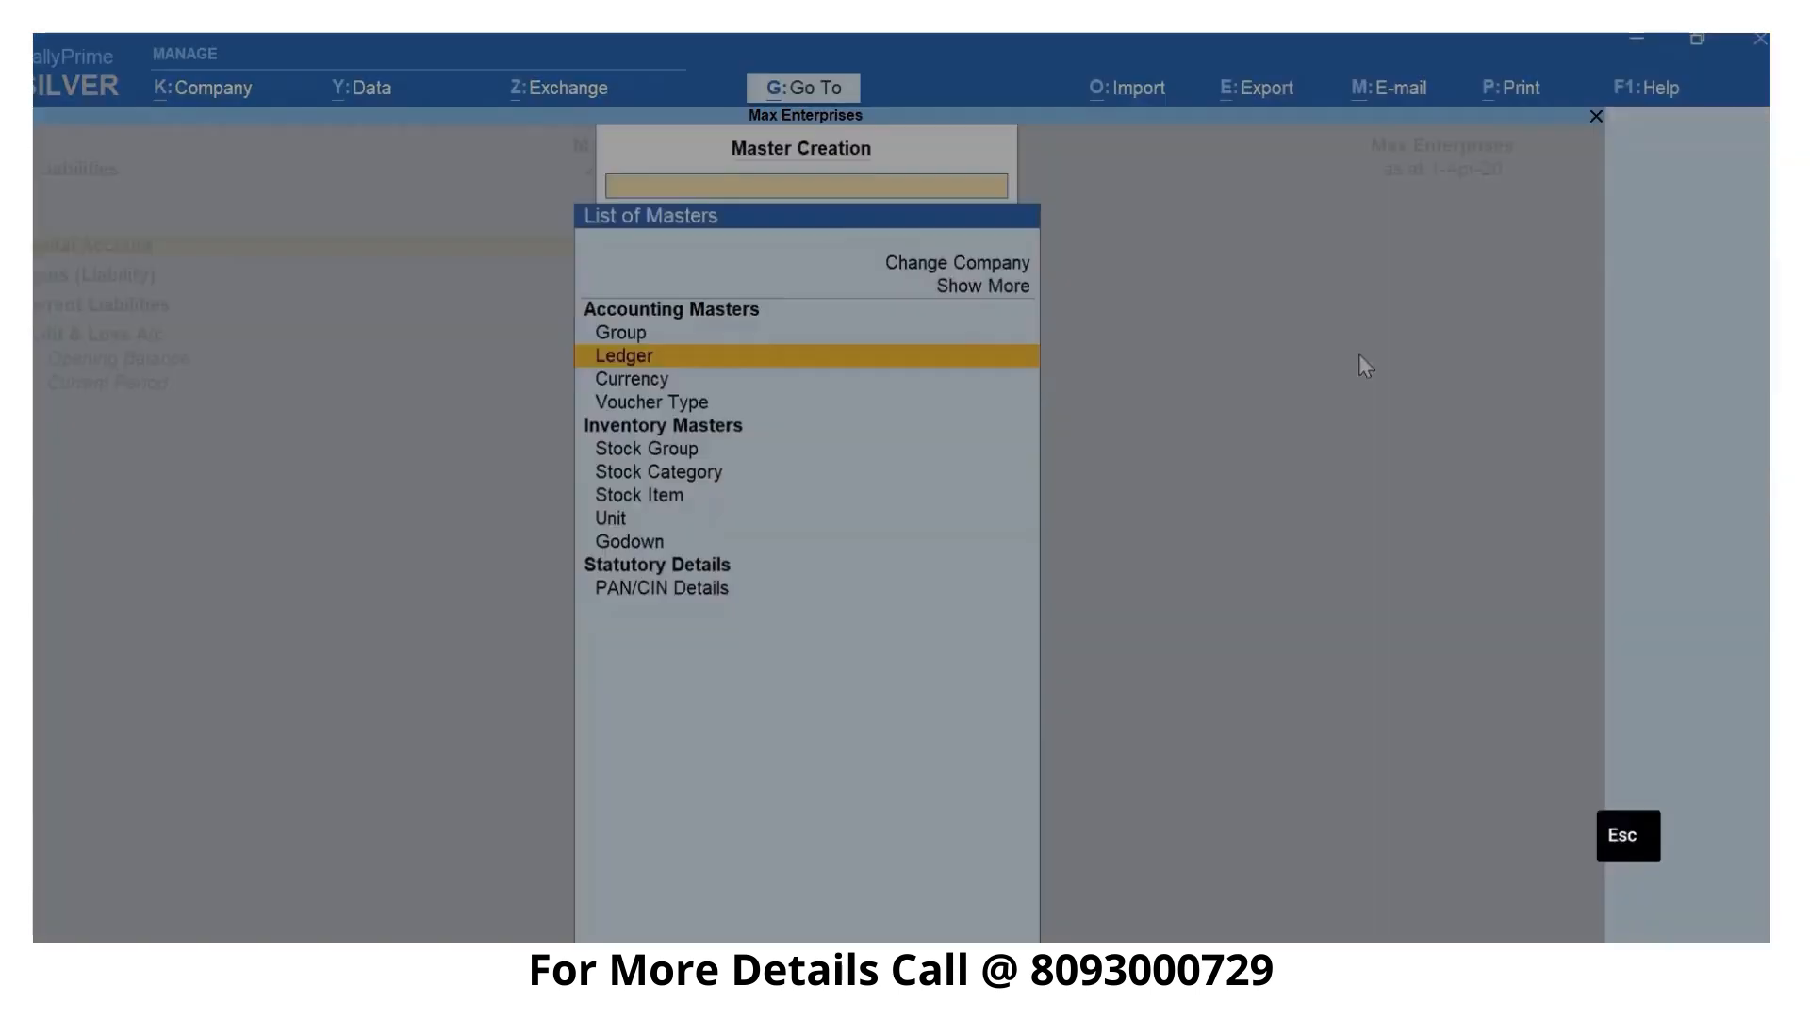
key("Escape")
- Expand Fixed Assets in the balance sheet to check its ledgers and return to the Gateway of Tally
key("Right")
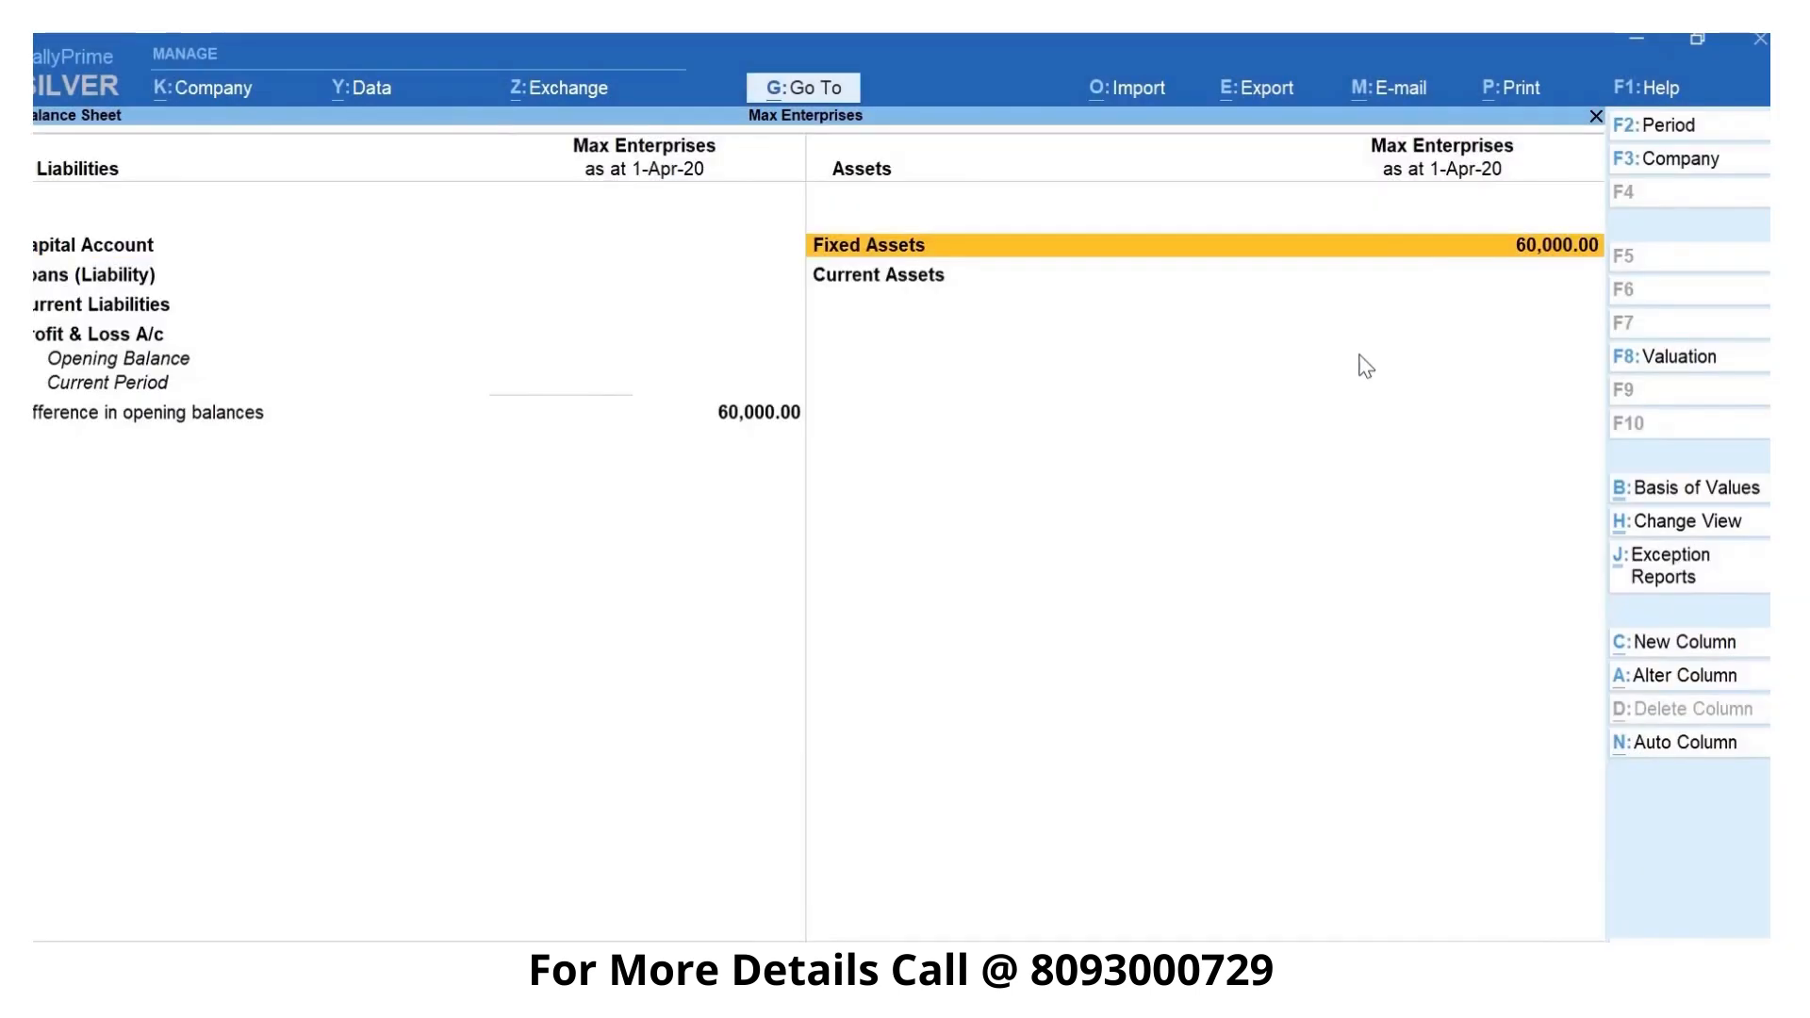
key("shift+Return")
key("Down")
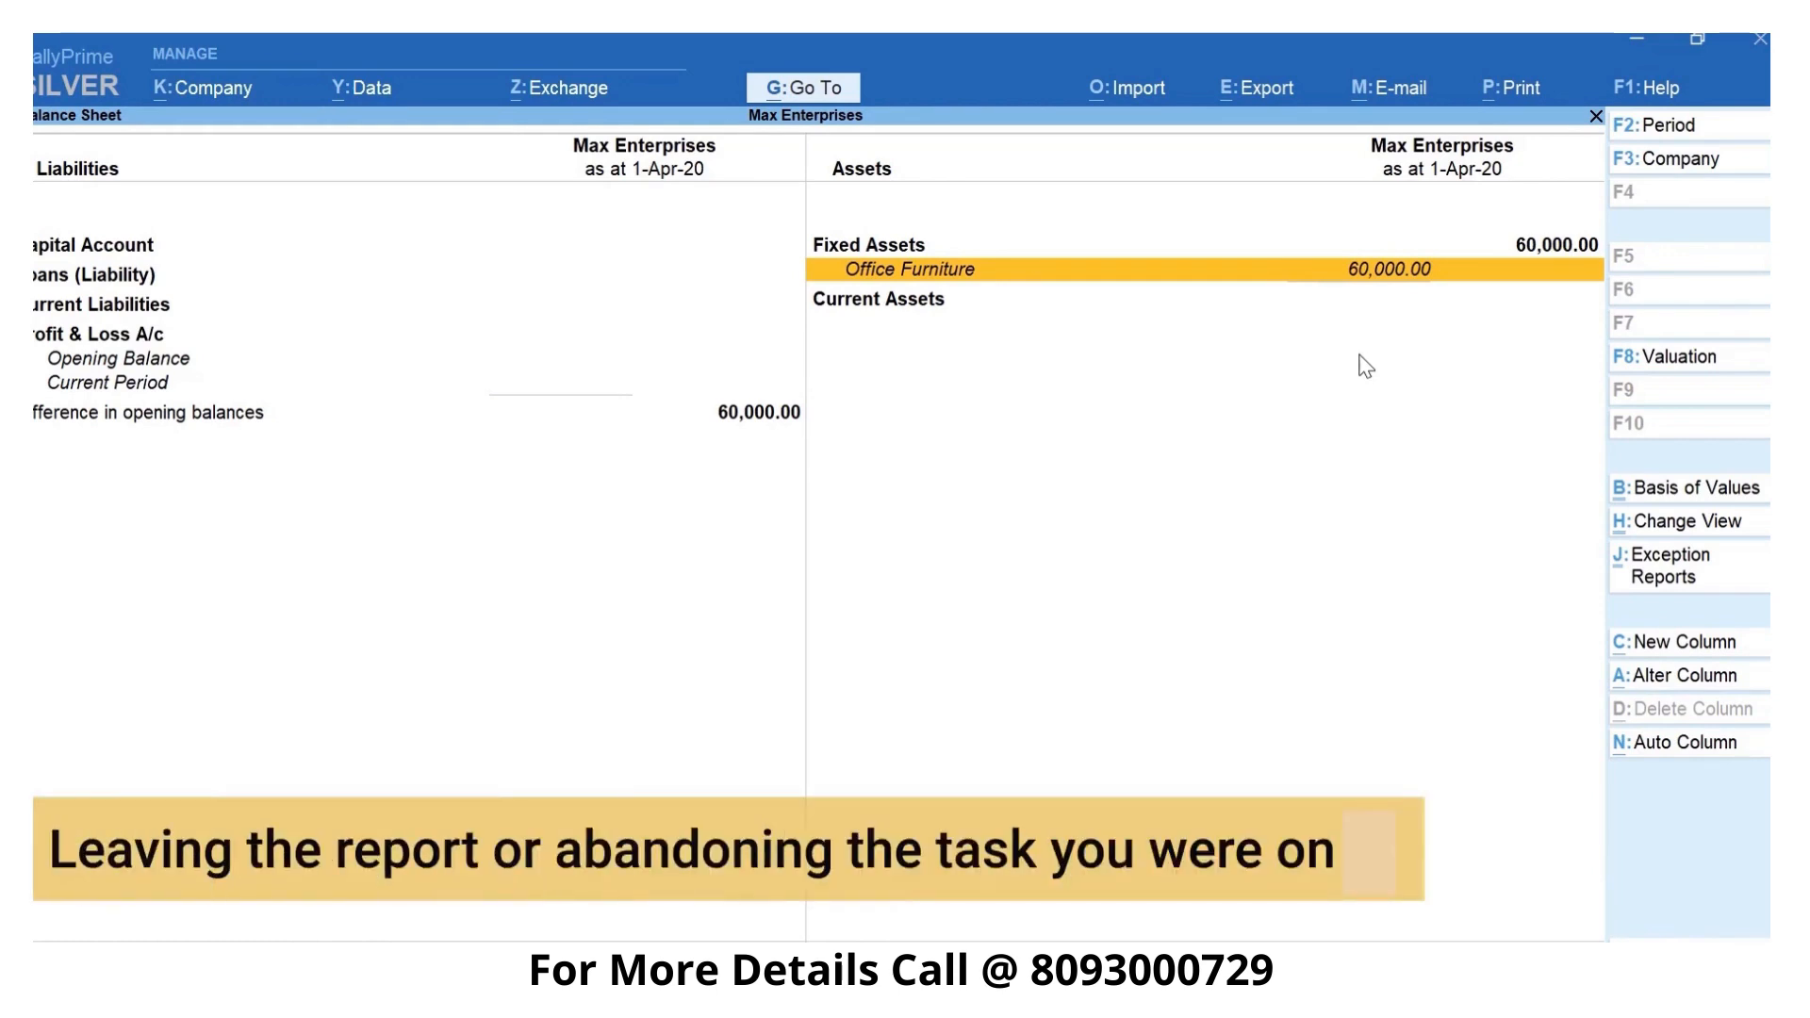
key("Escape")
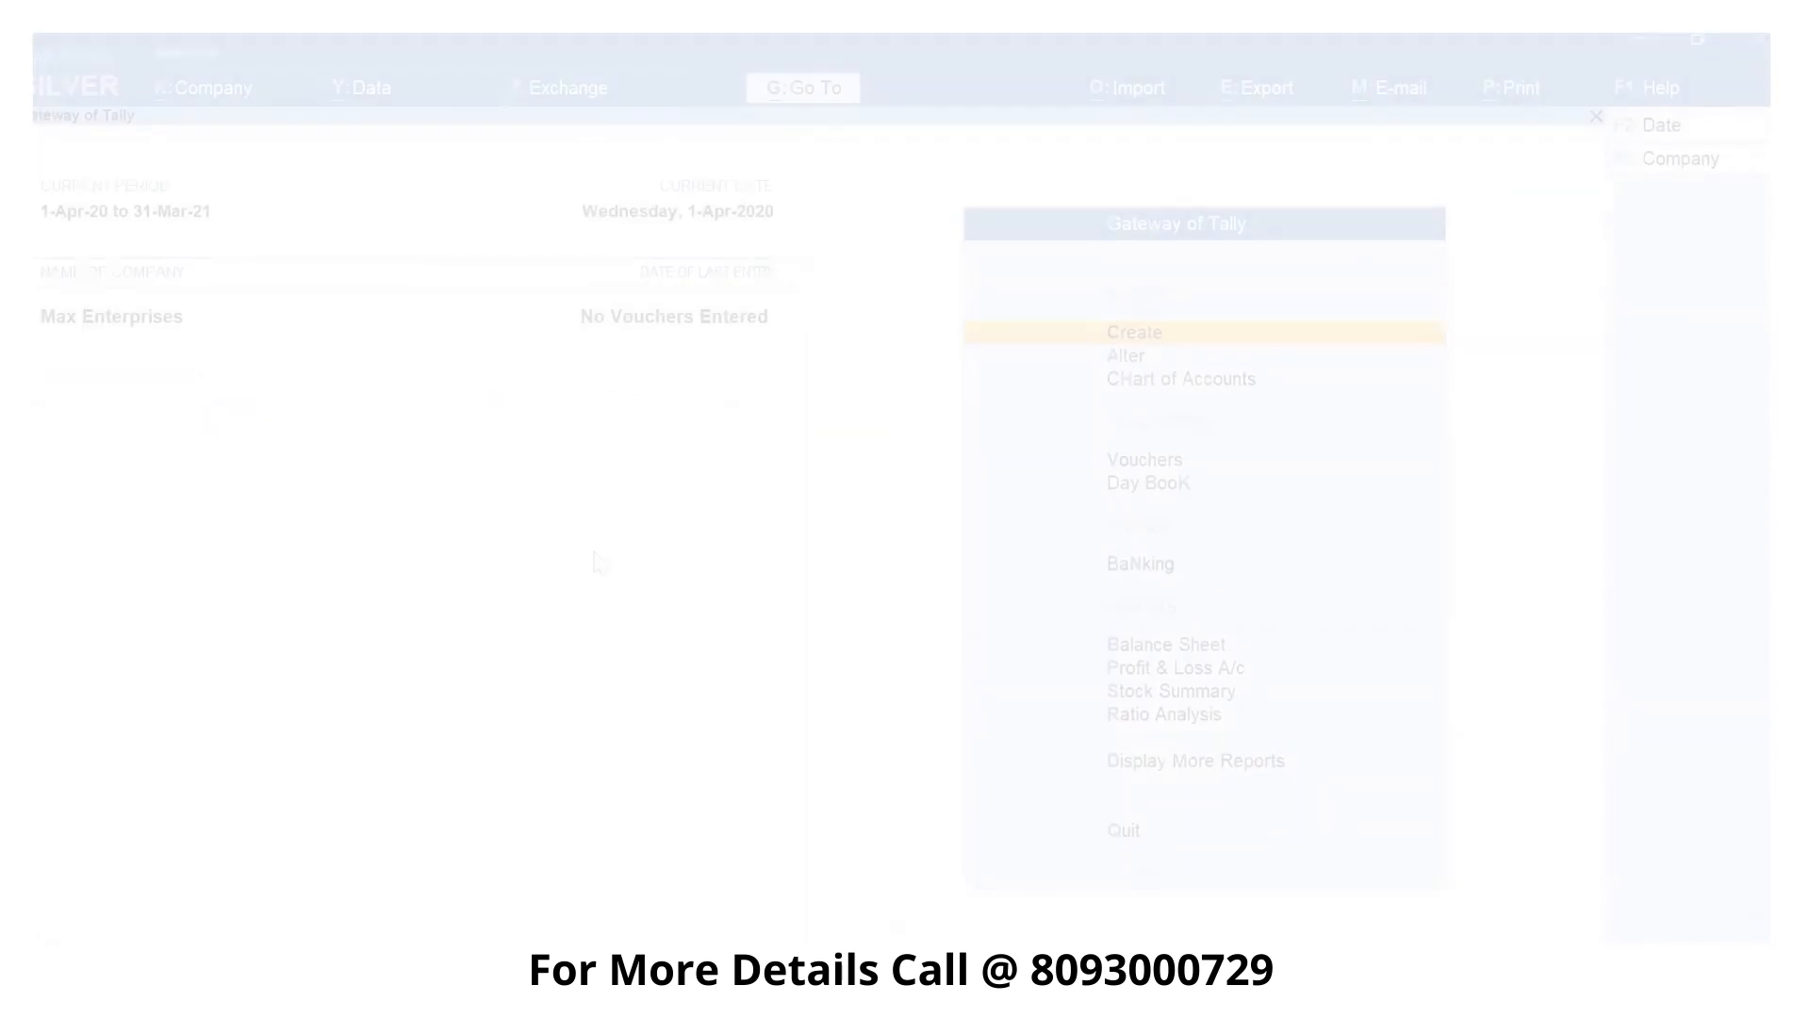